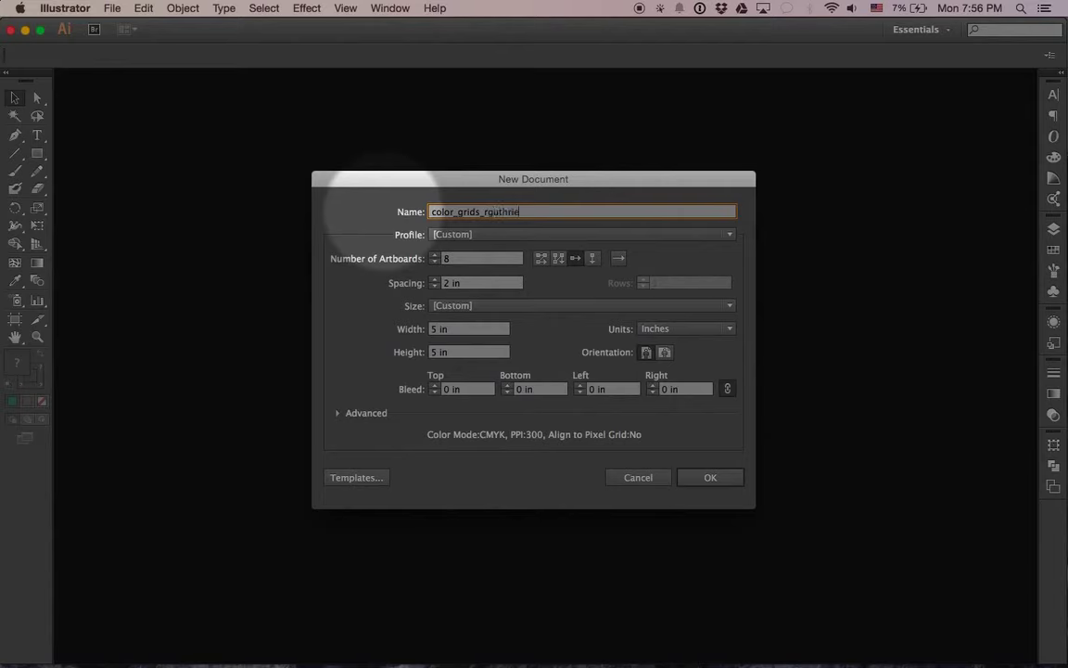
Create a new document with eight 5 × 5 in artboards in one row, 2 in apart, in inches
{"action": "left_click_drag", "start_coordinate": [453, 258], "coordinate": [423, 258]}
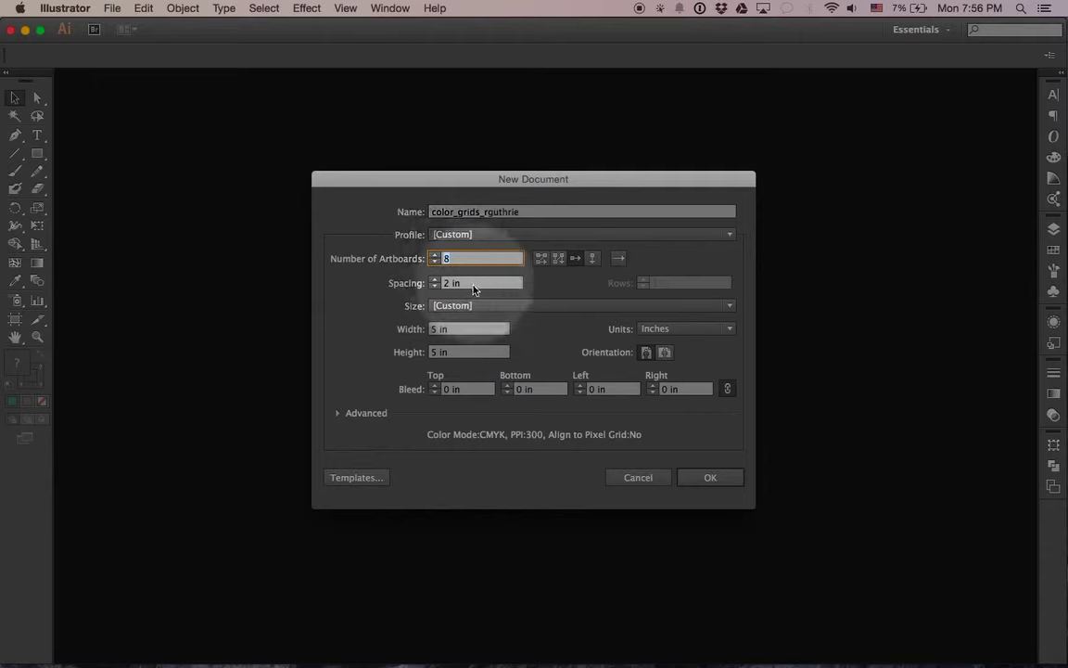
{"action": "left_click_drag", "start_coordinate": [472, 283], "coordinate": [434, 285]}
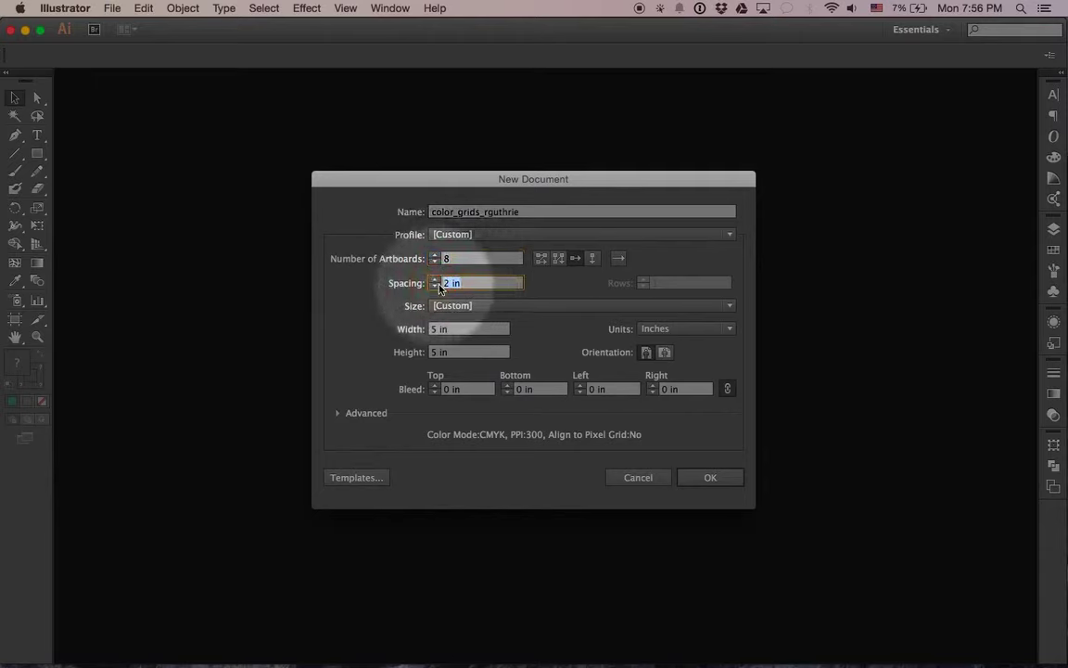
{"action": "left_click", "coordinate": [573, 263]}
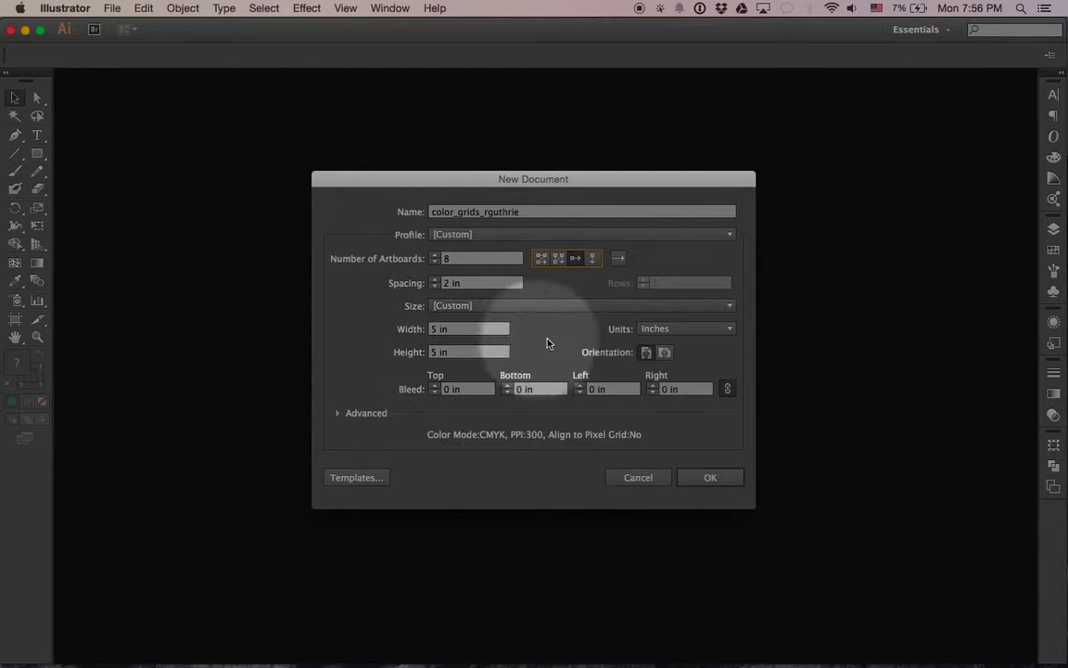
{"action": "left_click", "coordinate": [656, 330]}
{"action": "left_click", "coordinate": [667, 376]}
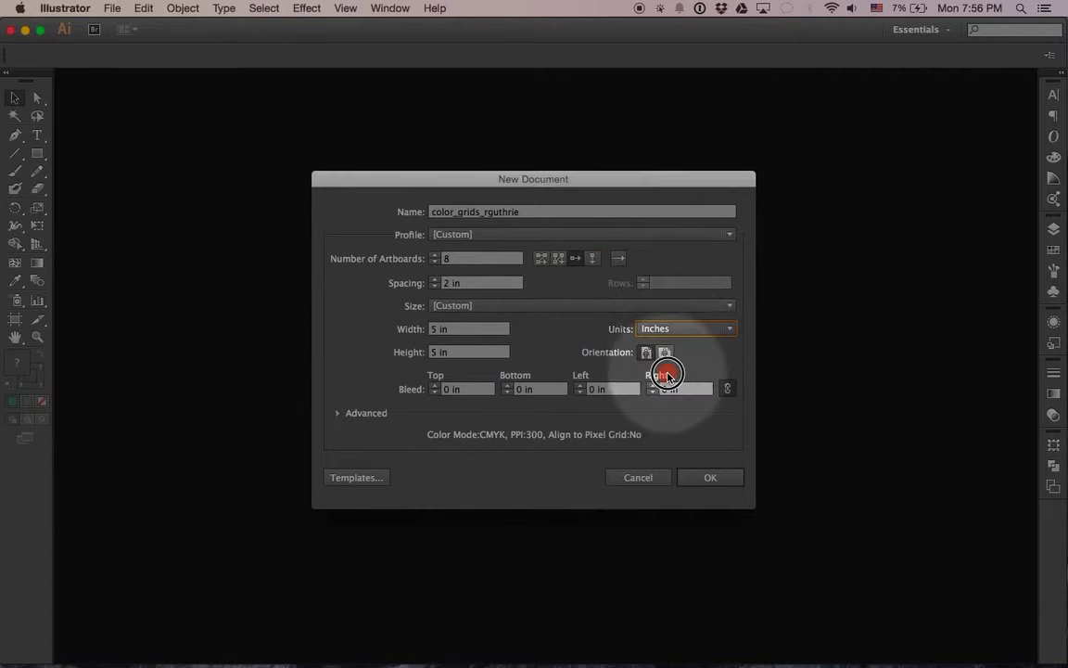
{"action": "left_click", "coordinate": [697, 484]}
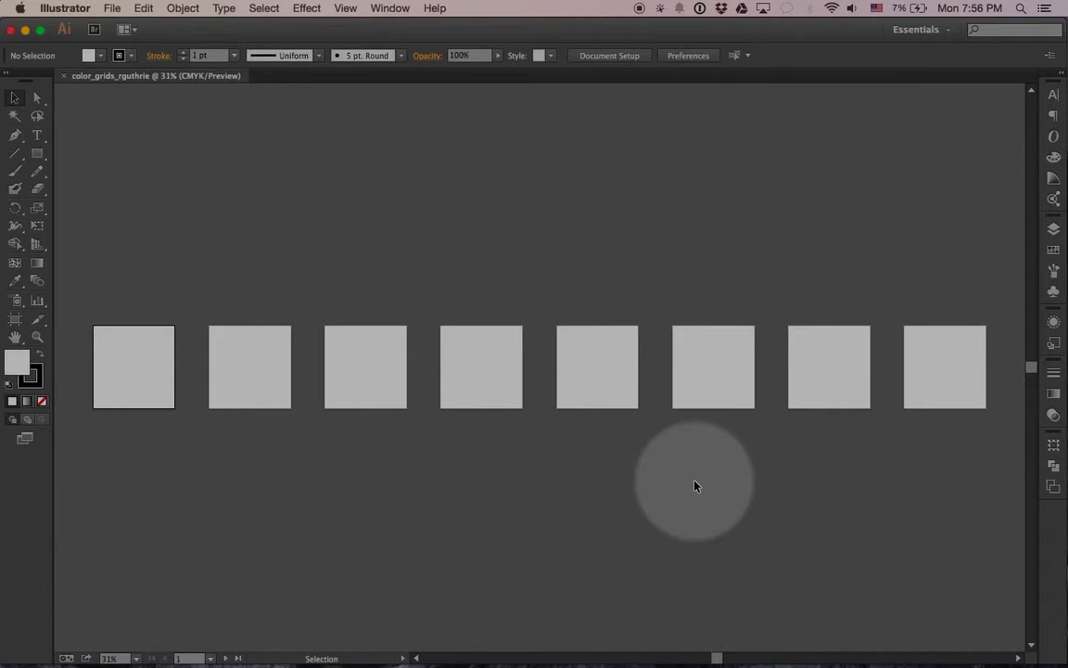
Zoom in on artboard 1 and set the Rectangle tool to a teal fill with no stroke
{"action": "left_click", "coordinate": [39, 342]}
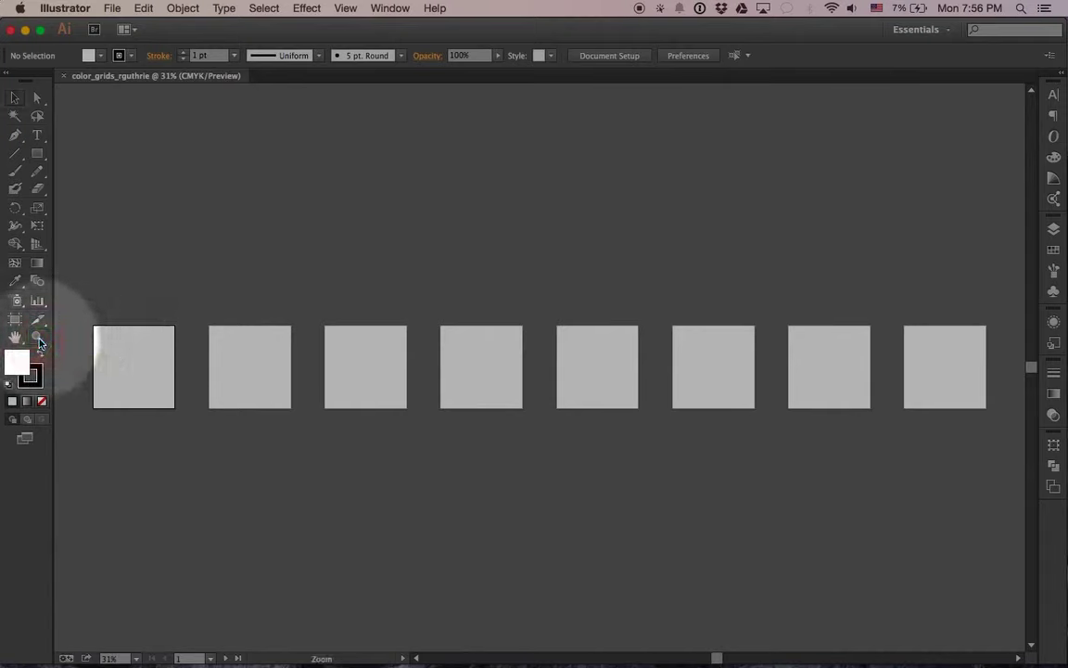
{"action": "left_click_drag", "start_coordinate": [81, 312], "coordinate": [183, 420]}
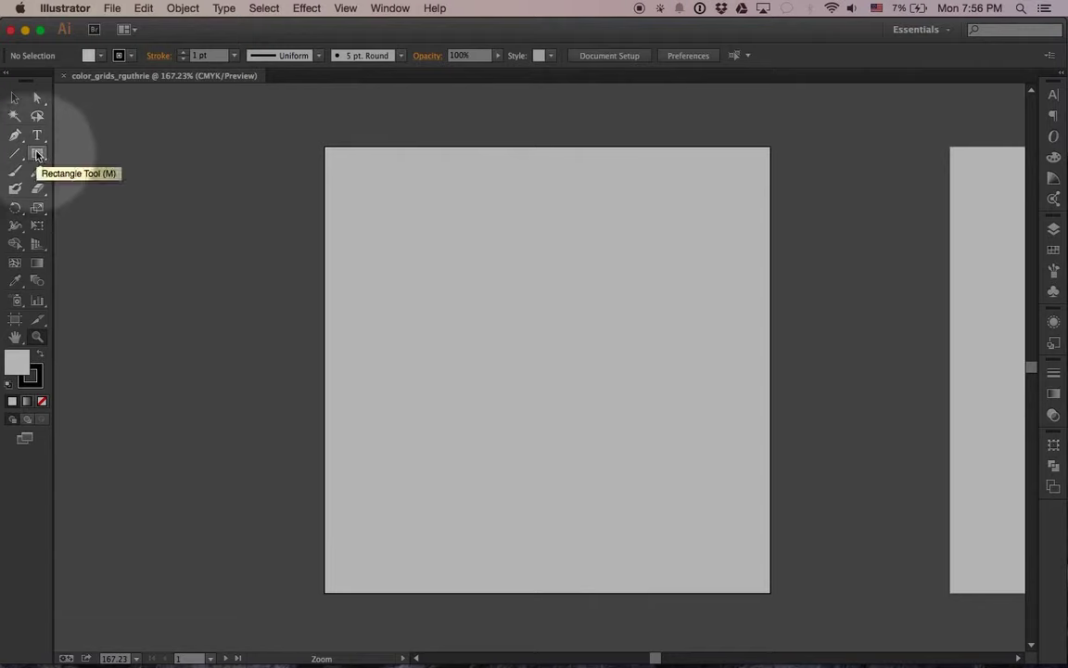
{"action": "left_click", "coordinate": [37, 155]}
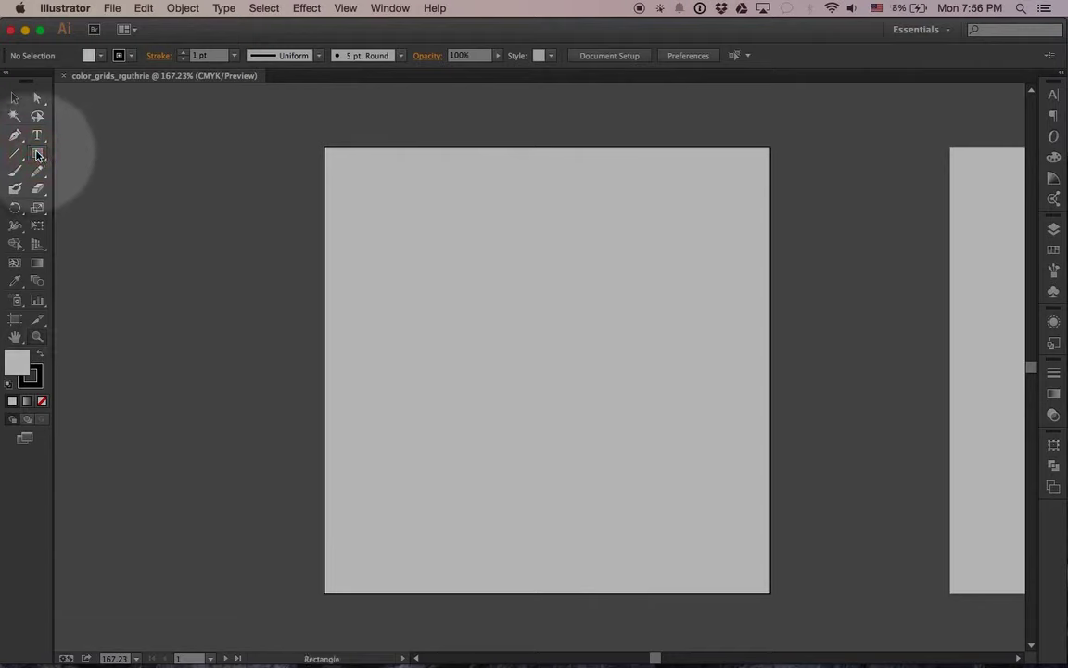
{"action": "left_click", "coordinate": [133, 58]}
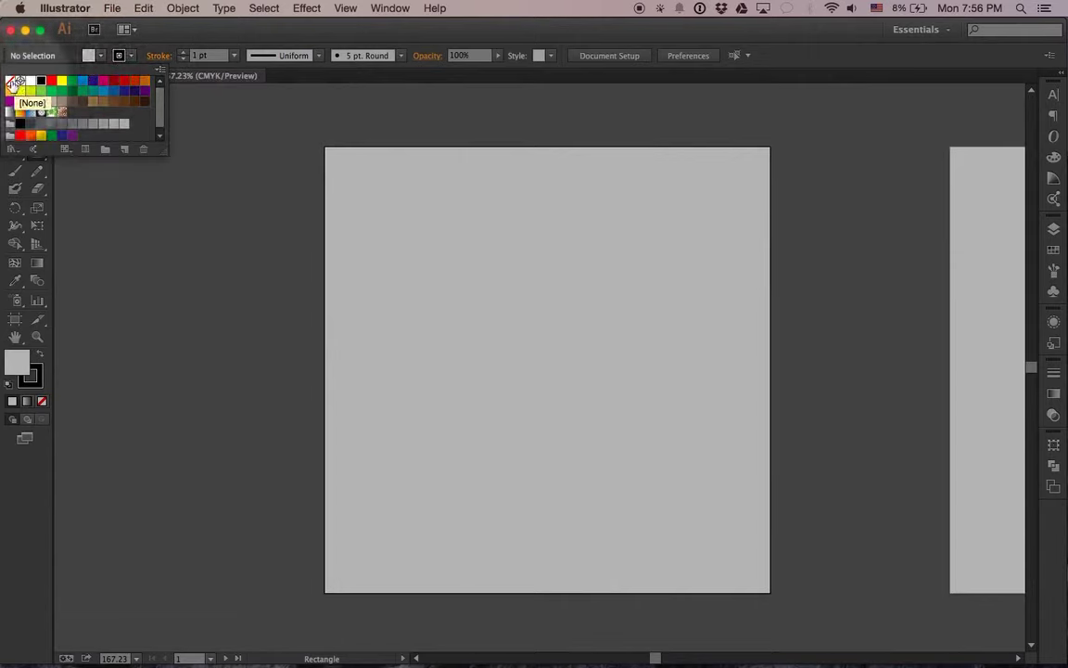
{"action": "left_click", "coordinate": [13, 85]}
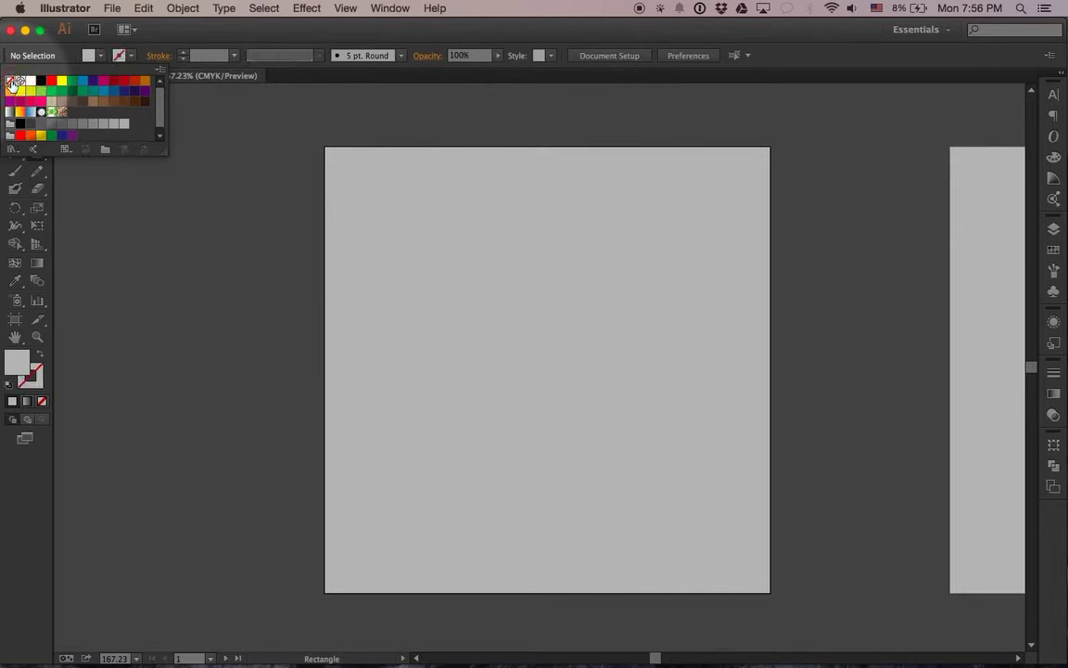
{"action": "left_click", "coordinate": [102, 58]}
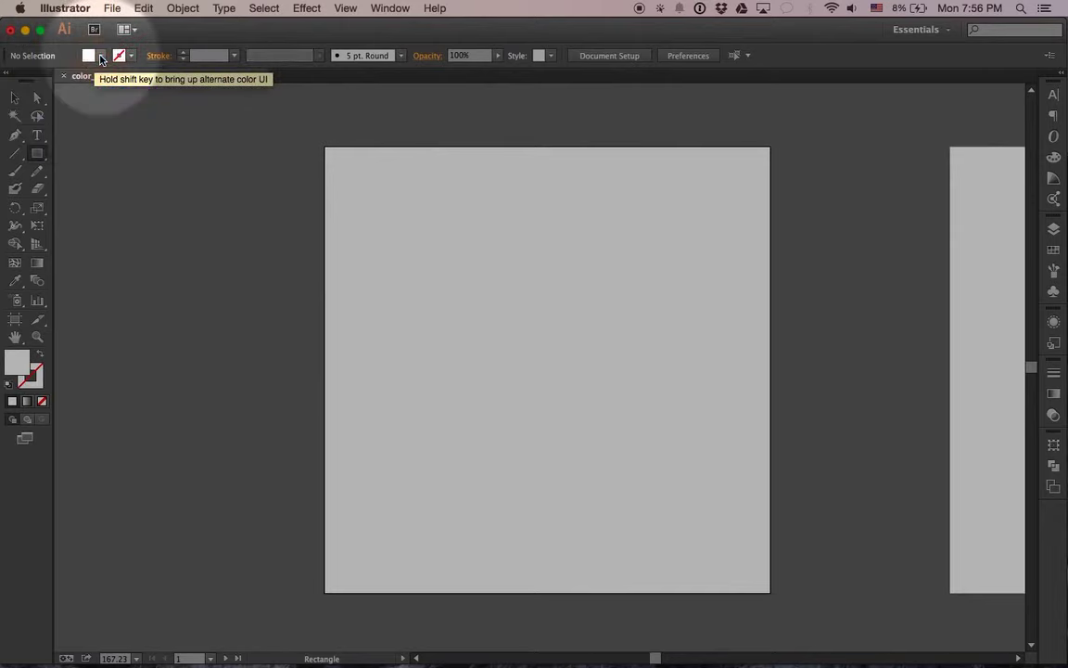
{"action": "left_click", "coordinate": [102, 59]}
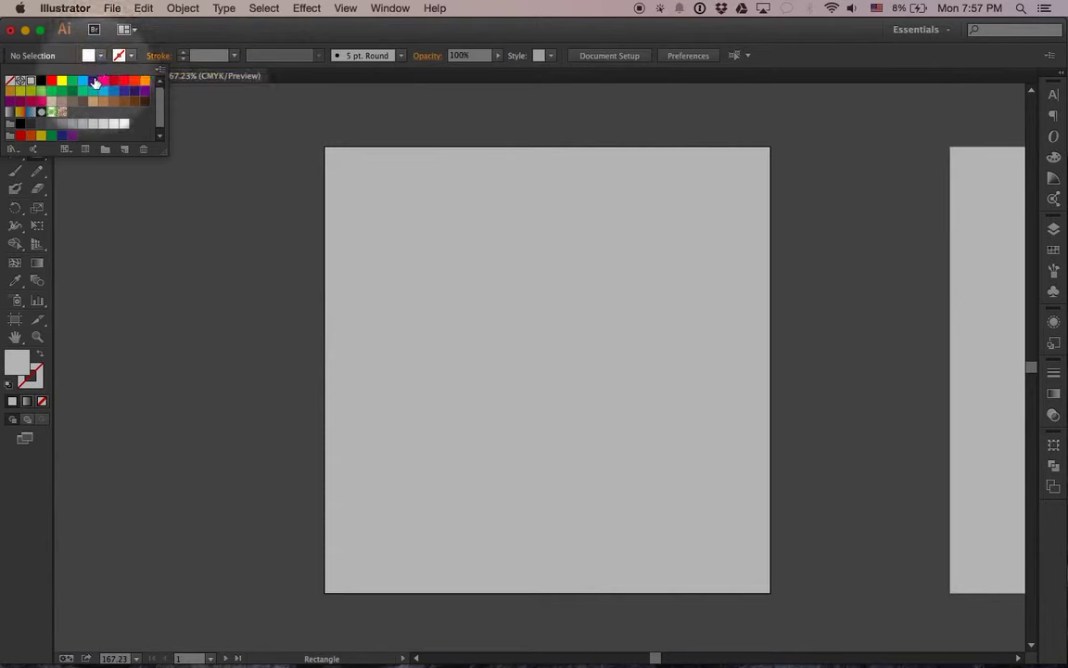
{"action": "left_click", "coordinate": [92, 93]}
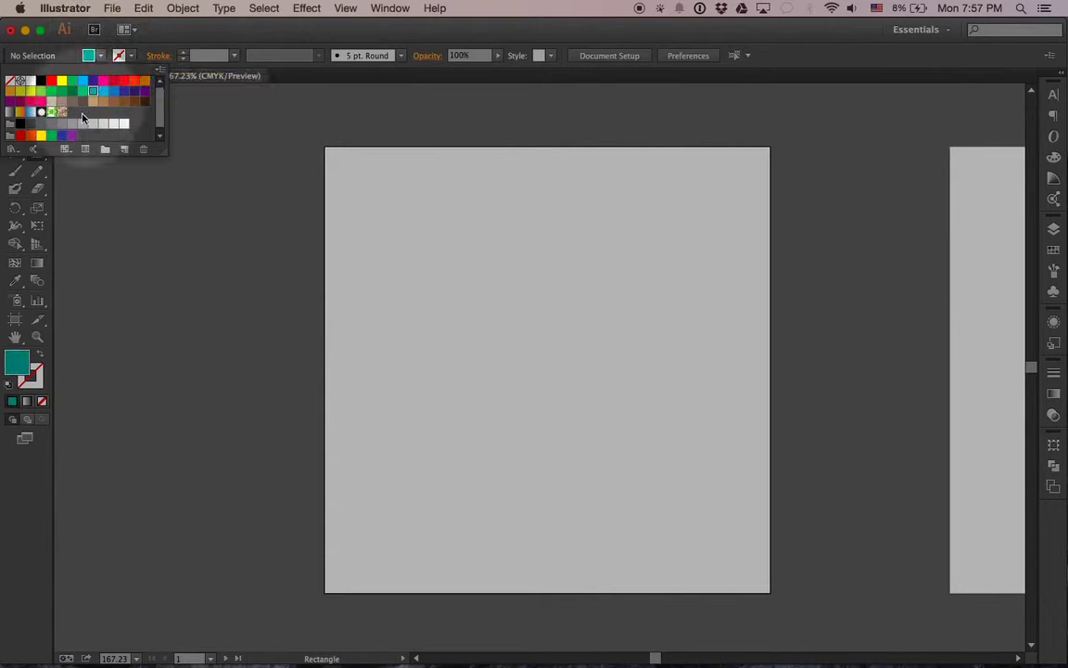
{"action": "left_click", "coordinate": [239, 38]}
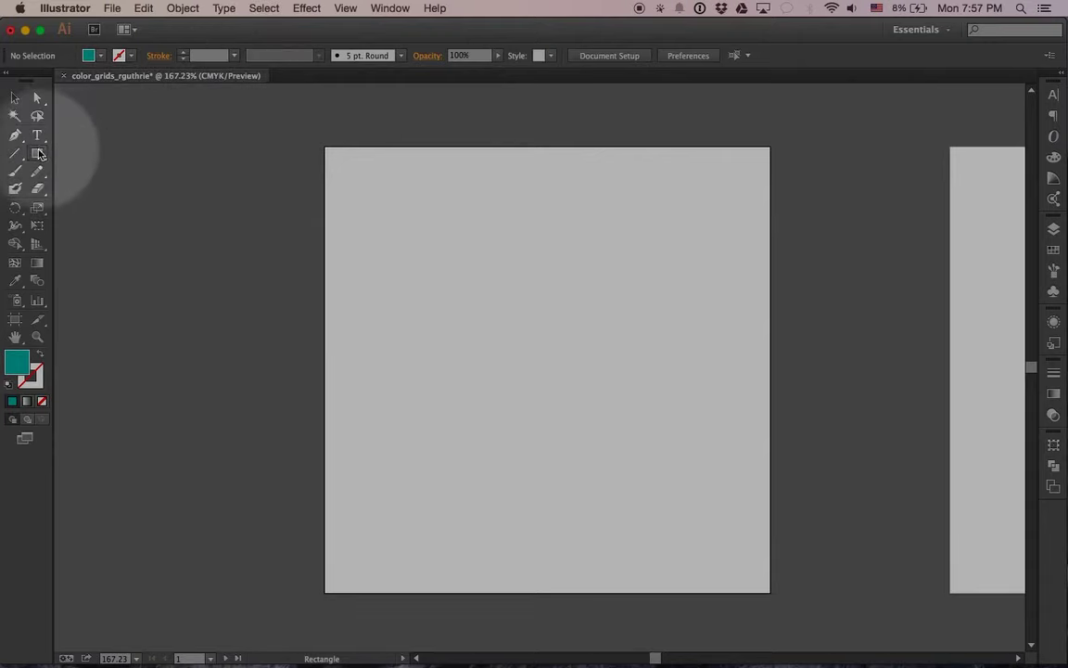
Create a 1 in × 1 in teal square on the first artboard
{"action": "left_click", "coordinate": [456, 230]}
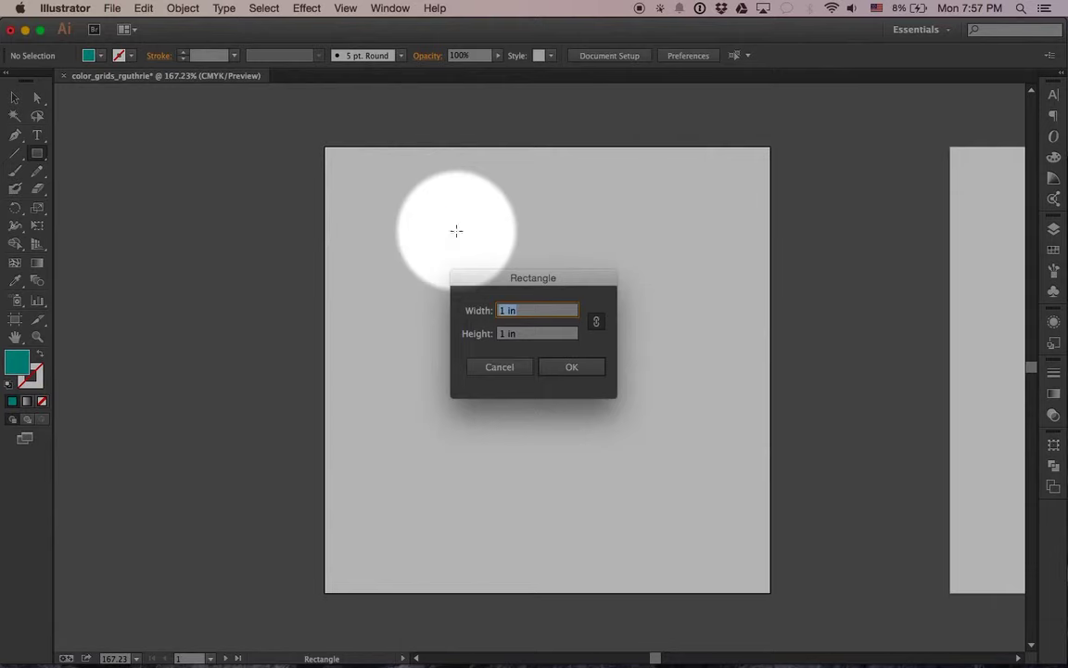
{"action": "left_click", "coordinate": [461, 310]}
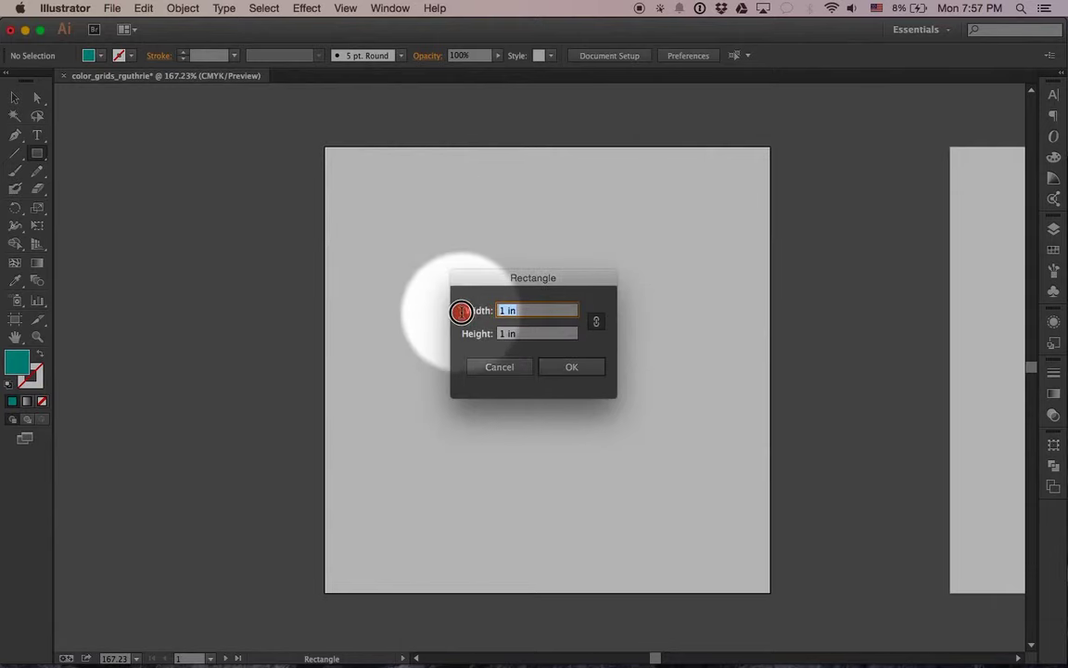
{"action": "key", "text": "Tab"}
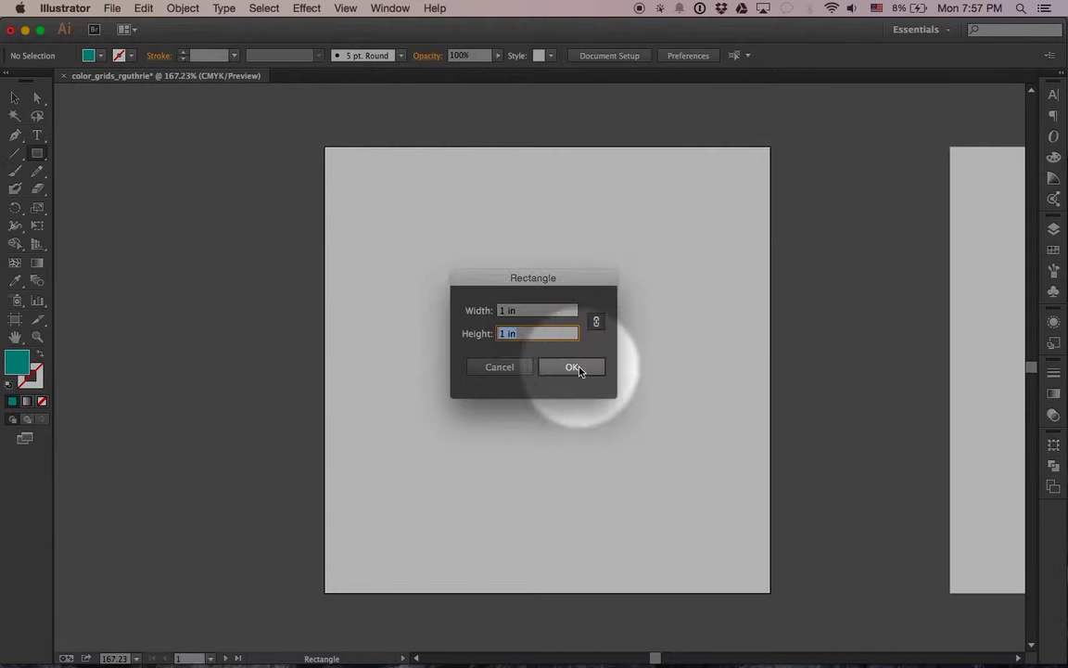
{"action": "left_click", "coordinate": [576, 367]}
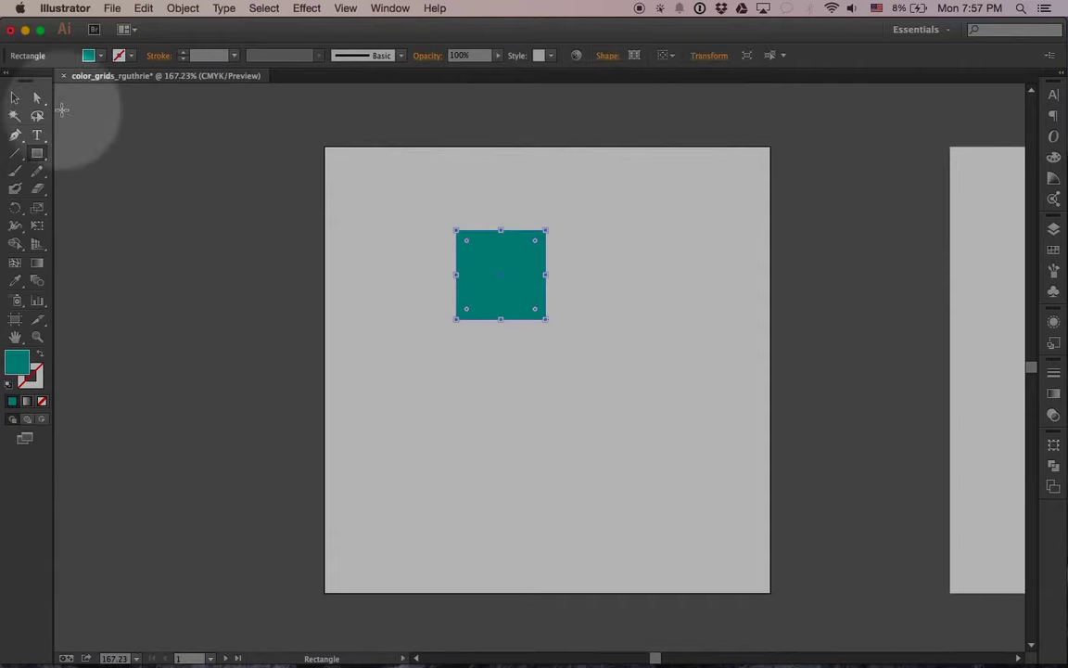
Move the square into the artboard's top-left corner and fine-tune its position with arrow nudges
{"action": "left_click", "coordinate": [15, 97]}
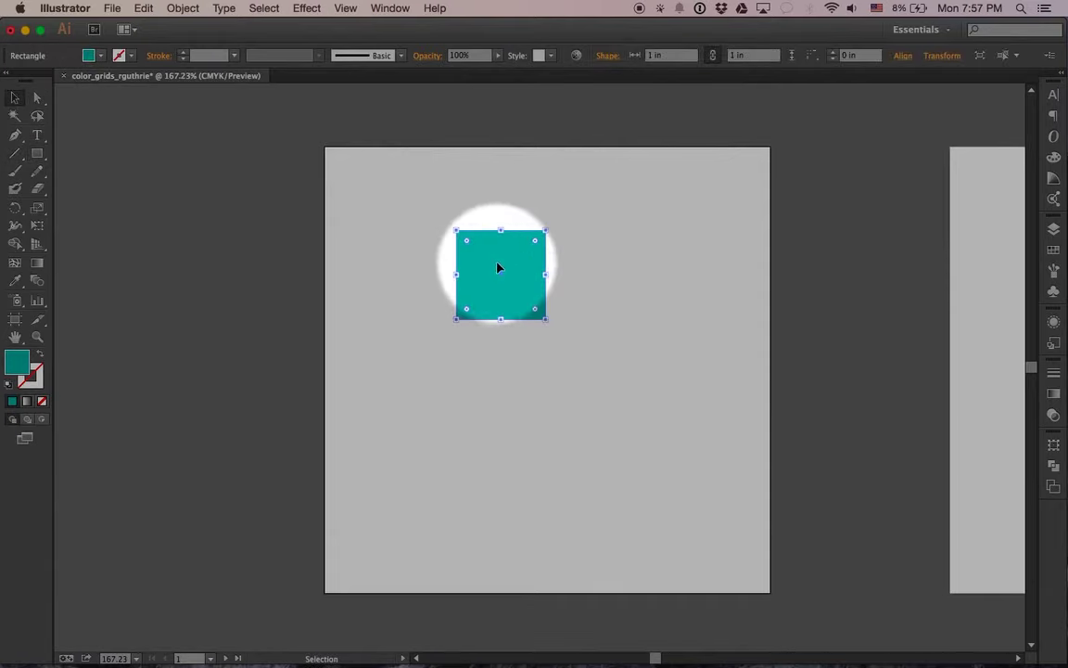
{"action": "left_click_drag", "start_coordinate": [498, 267], "coordinate": [366, 186]}
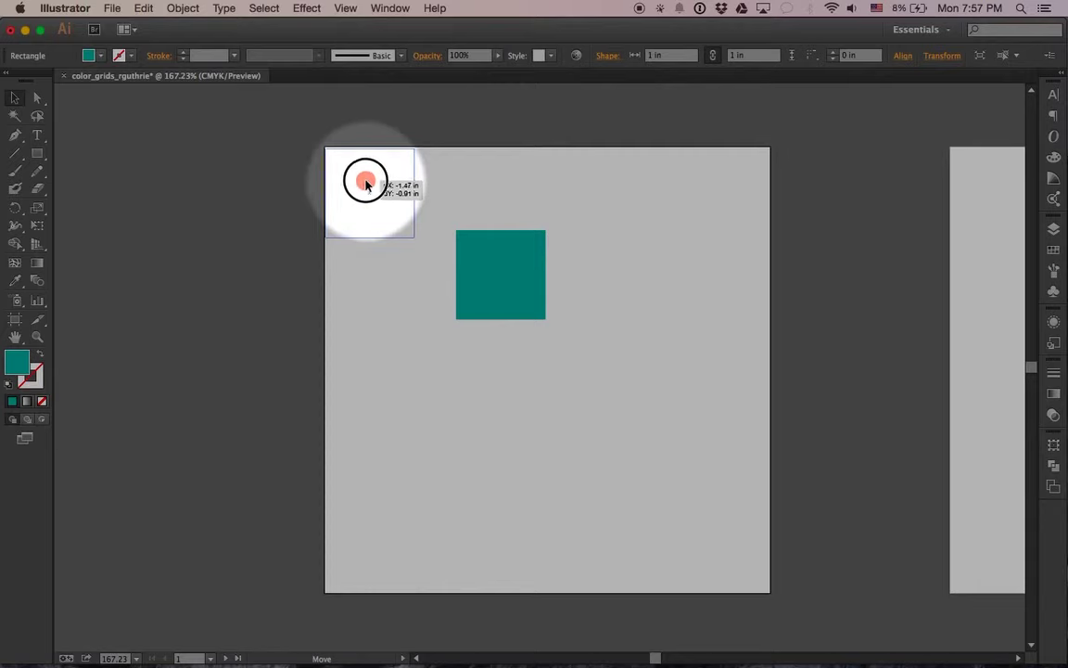
{"action": "left_click_drag", "start_coordinate": [367, 186], "coordinate": [367, 186]}
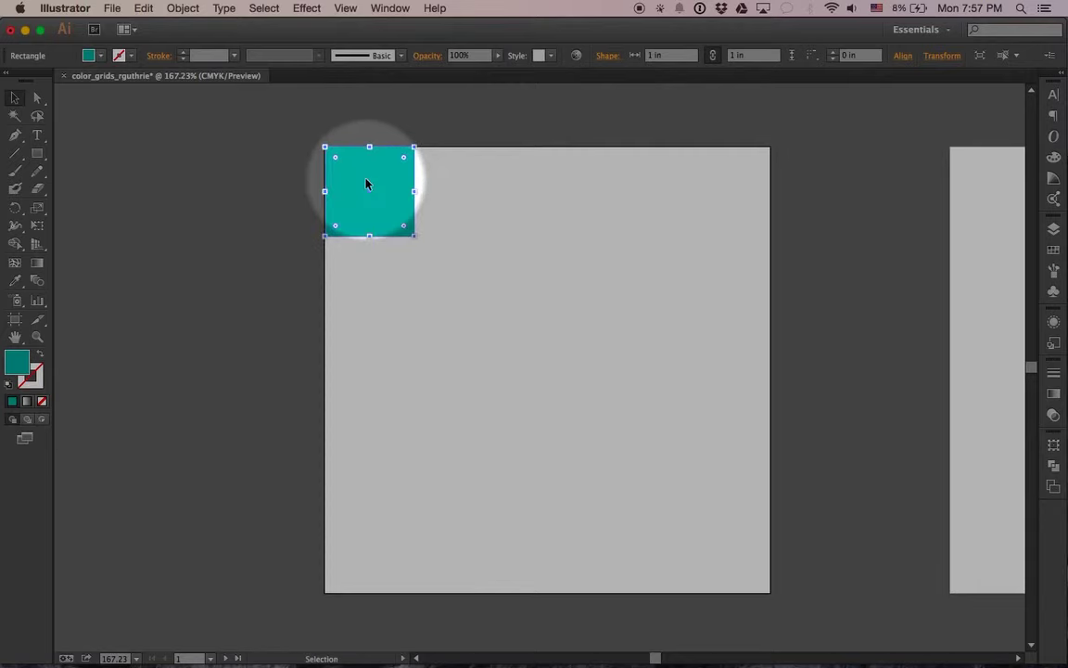
{"action": "left_click", "coordinate": [36, 340]}
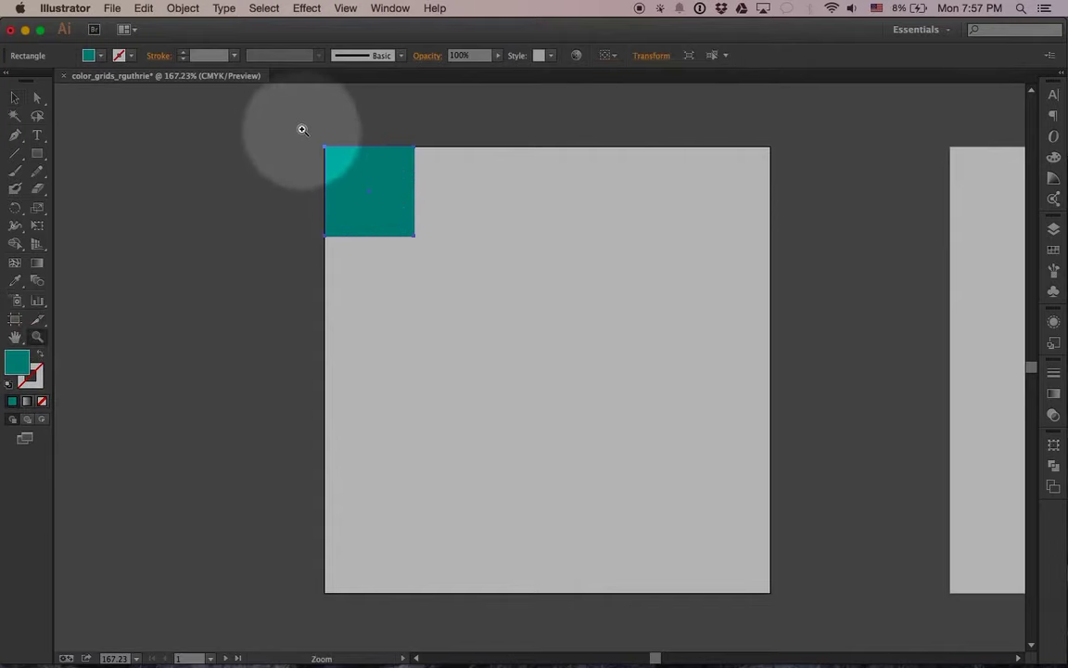
{"action": "mouse_move", "coordinate": [301, 130]}
{"action": "left_mouse_down"}
{"action": "mouse_move", "coordinate": [510, 274]}
{"action": "mouse_move", "coordinate": [653, 348]}
{"action": "left_mouse_up"}
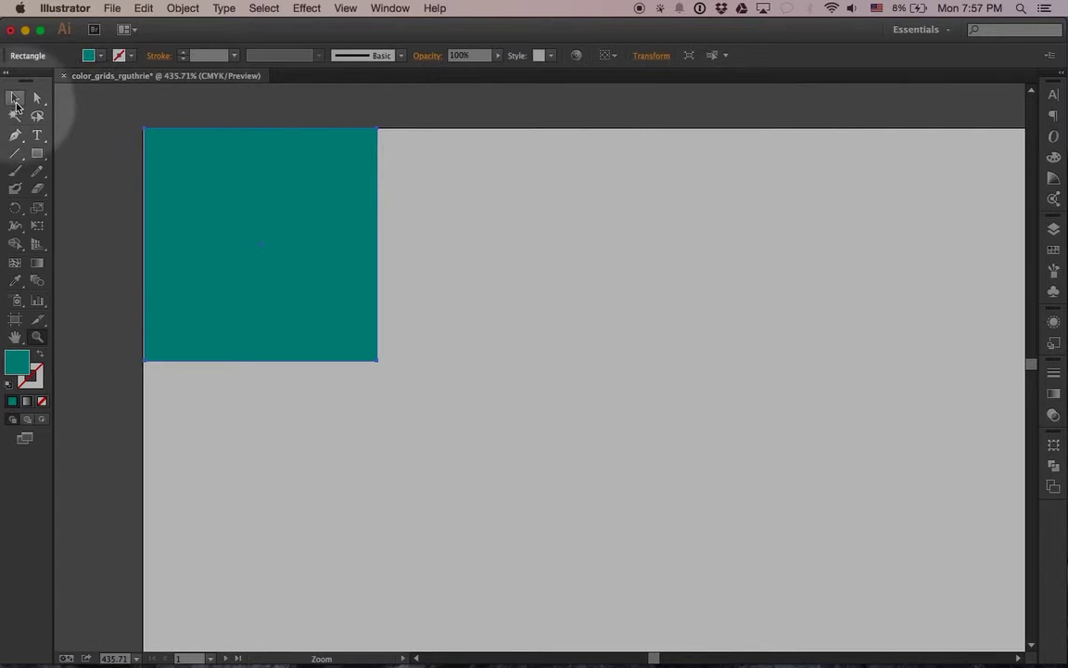
{"action": "left_click", "coordinate": [15, 98]}
{"action": "left_click", "coordinate": [183, 156]}
{"action": "left_click_drag", "start_coordinate": [184, 154], "coordinate": [183, 157]}
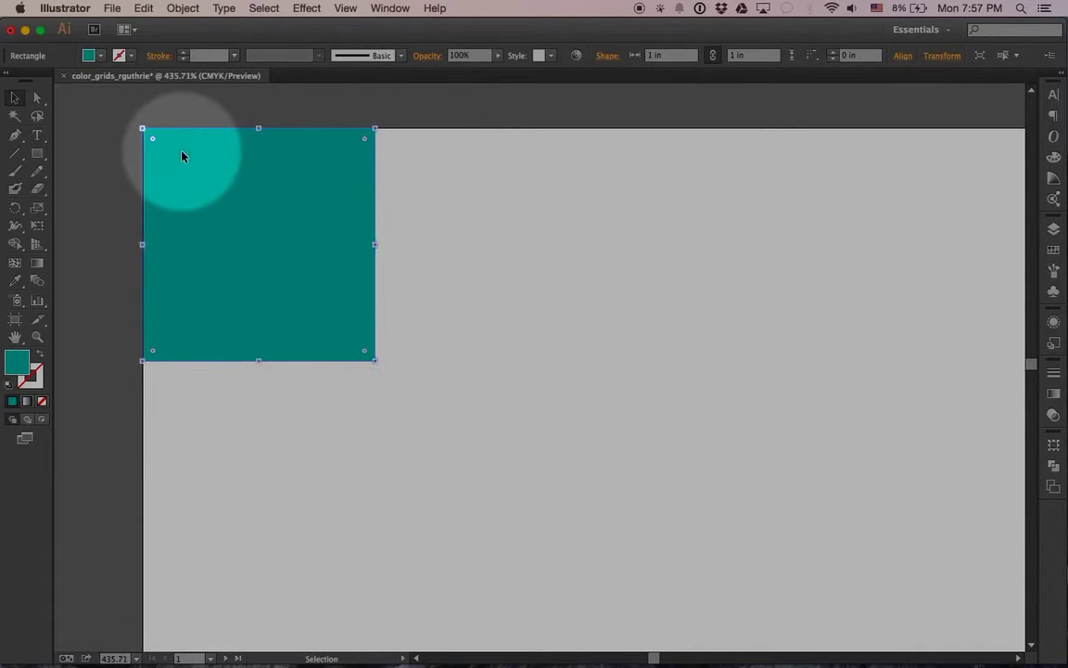
{"action": "key", "text": "Right"}
{"action": "key", "text": "Left"}
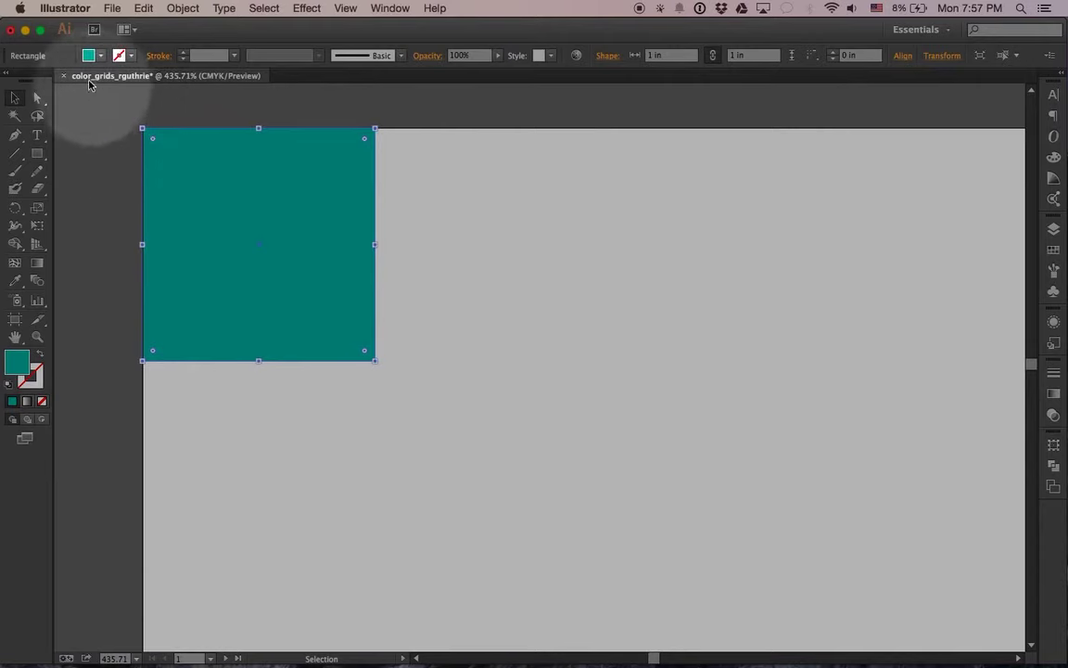
Copy and paste the teal square with the Edit menu
{"action": "left_click", "coordinate": [144, 8]}
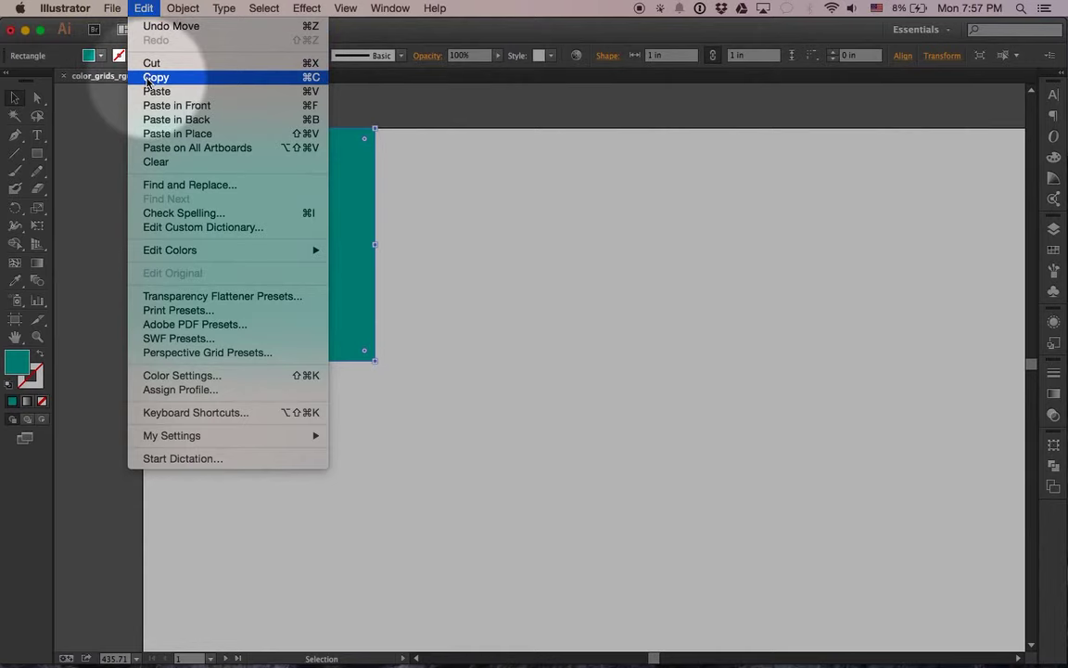
{"action": "left_click", "coordinate": [148, 82]}
{"action": "left_click", "coordinate": [146, 8]}
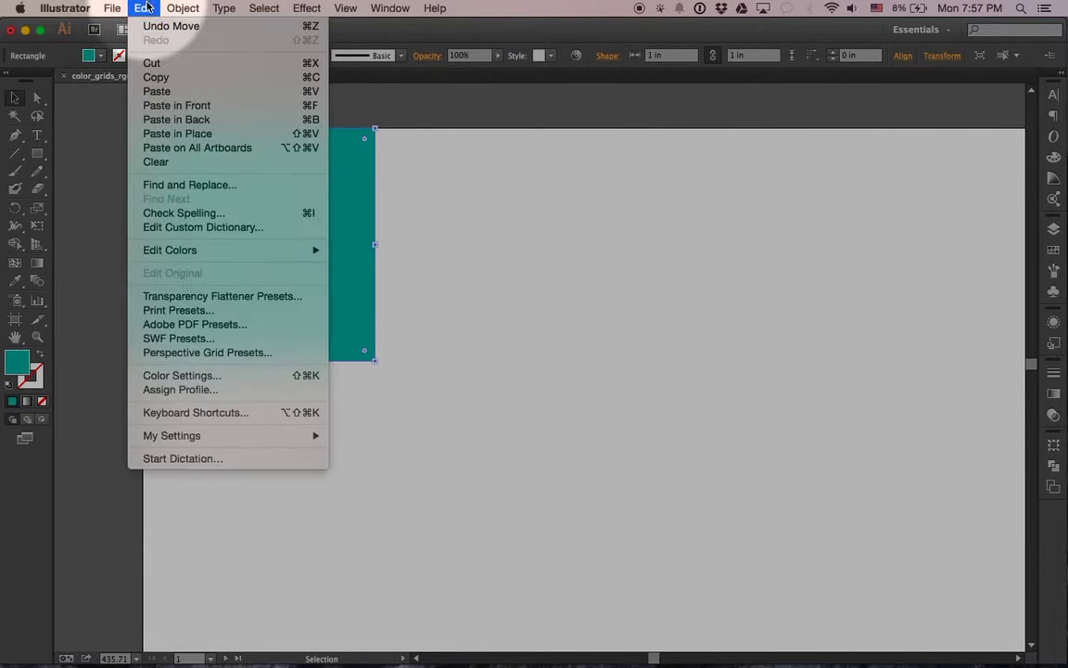
{"action": "left_click", "coordinate": [156, 92]}
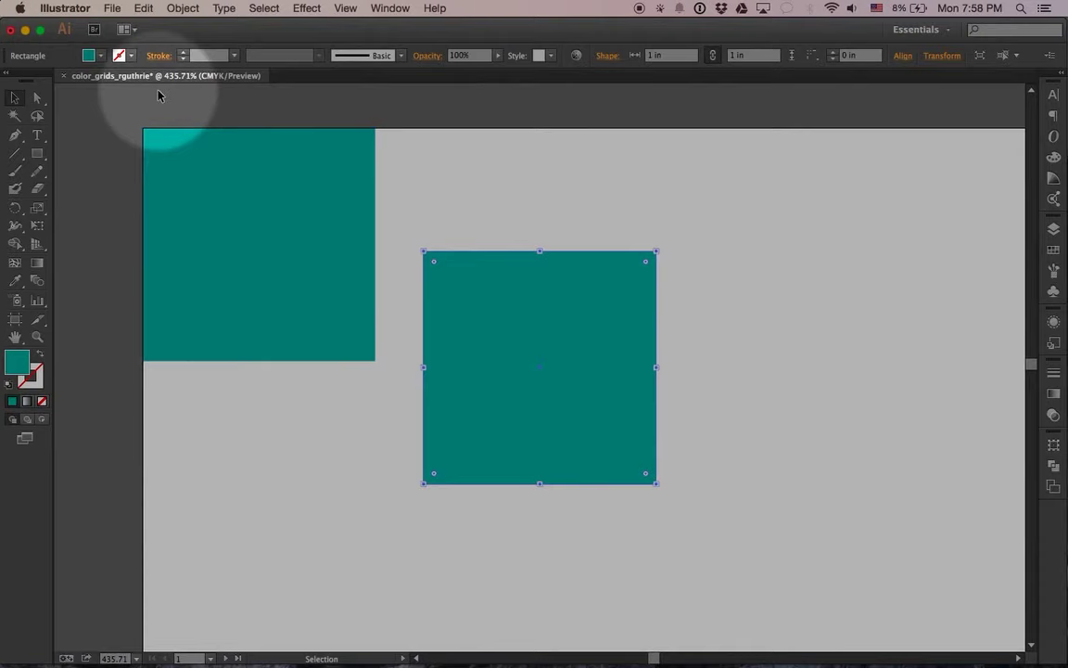
Snap the copy flush beside the first square along the top edge, then select both squares
{"action": "mouse_move", "coordinate": [513, 298]}
{"action": "left_mouse_down"}
{"action": "mouse_move", "coordinate": [482, 182]}
{"action": "mouse_move", "coordinate": [467, 182]}
{"action": "left_mouse_up"}
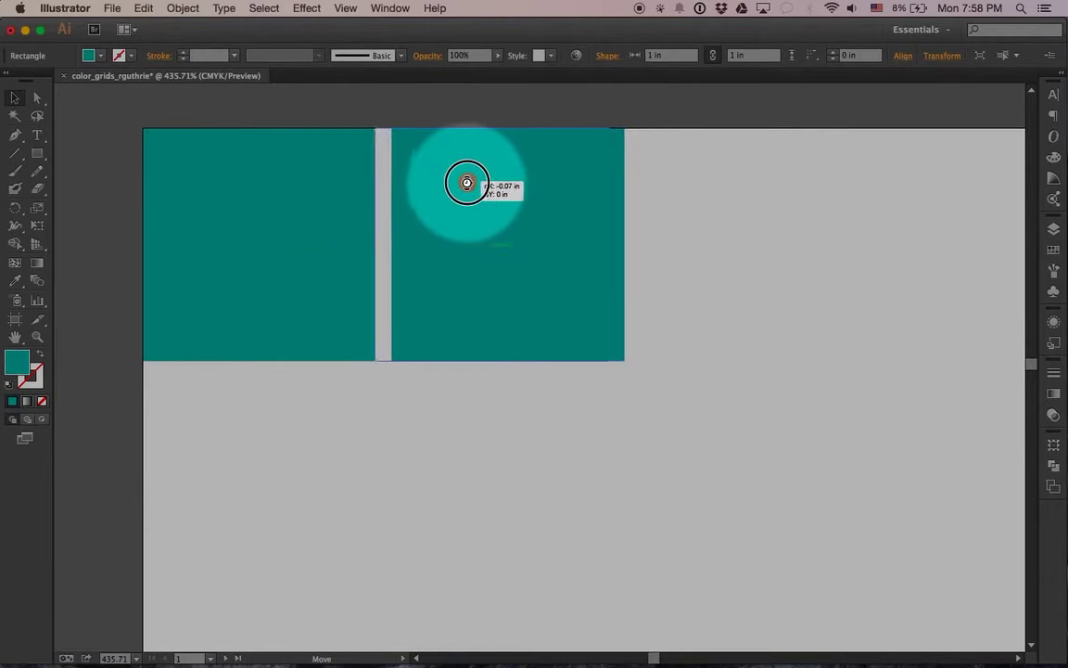
{"action": "left_click_drag", "start_coordinate": [466, 183], "coordinate": [467, 187]}
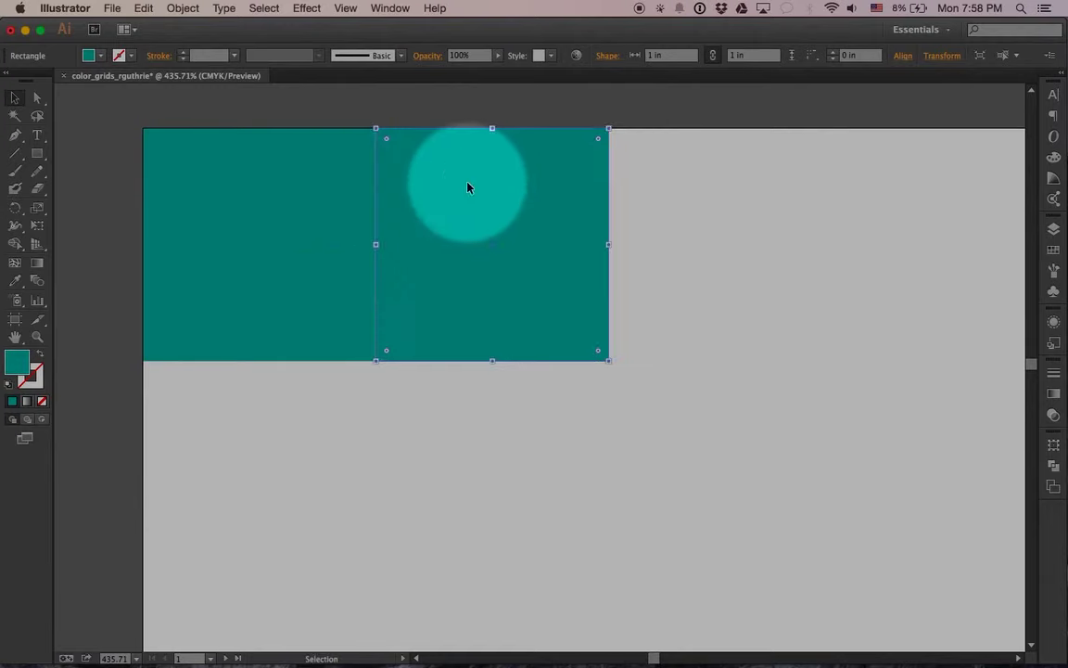
{"action": "left_click", "coordinate": [498, 427]}
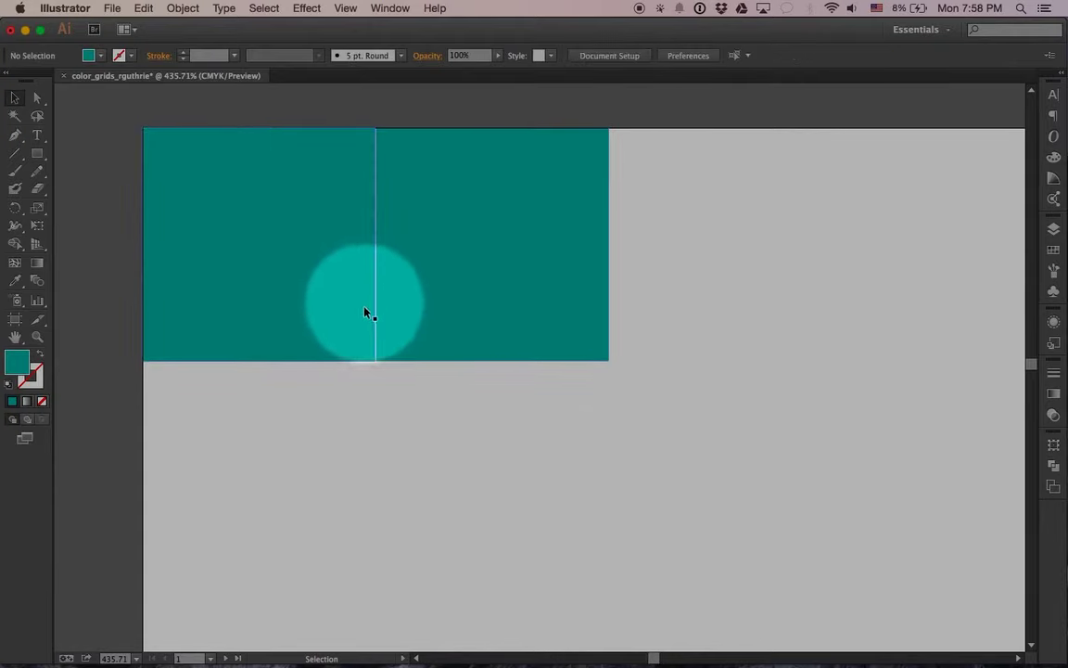
{"action": "left_click_drag", "start_coordinate": [497, 267], "coordinate": [495, 268]}
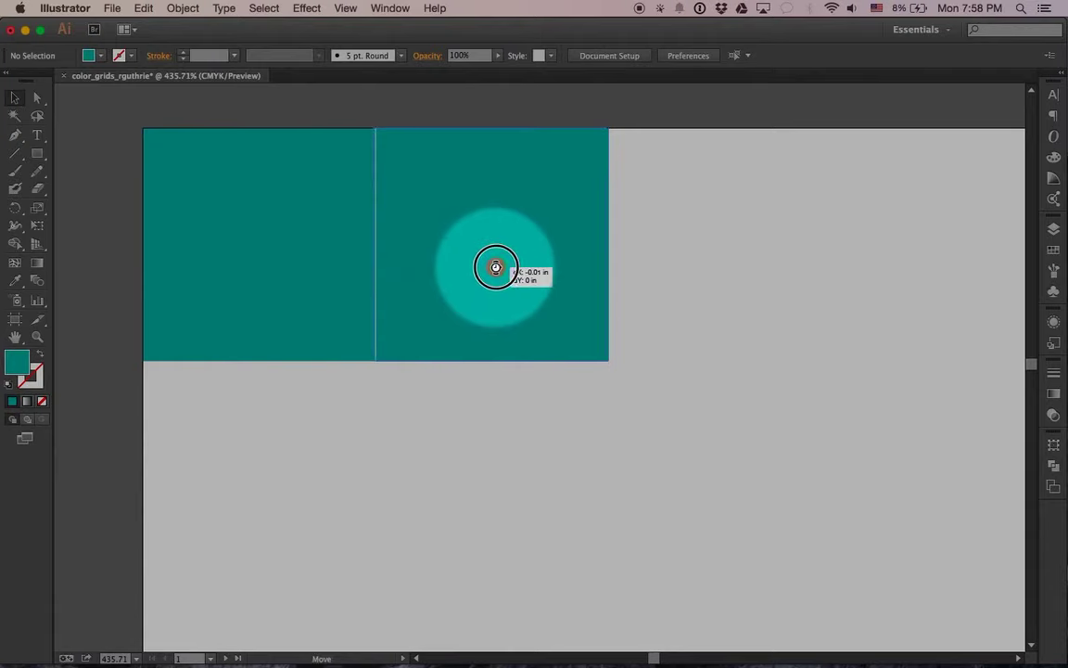
{"action": "left_click_drag", "start_coordinate": [495, 267], "coordinate": [496, 272]}
{"action": "left_click", "coordinate": [496, 417]}
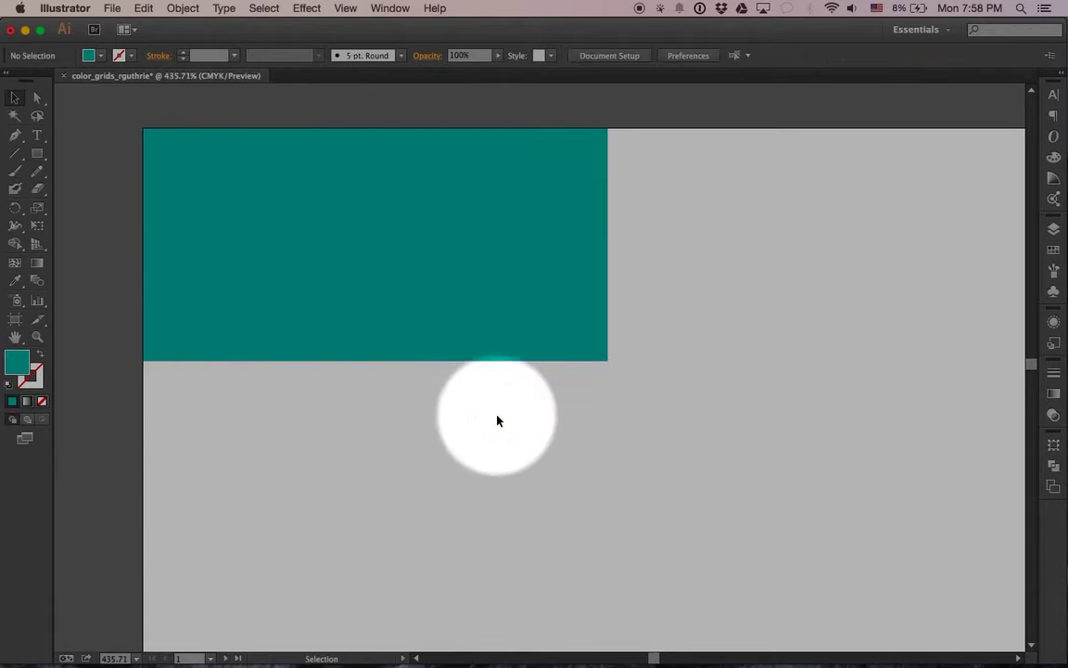
{"action": "left_click_drag", "start_coordinate": [476, 406], "coordinate": [310, 339]}
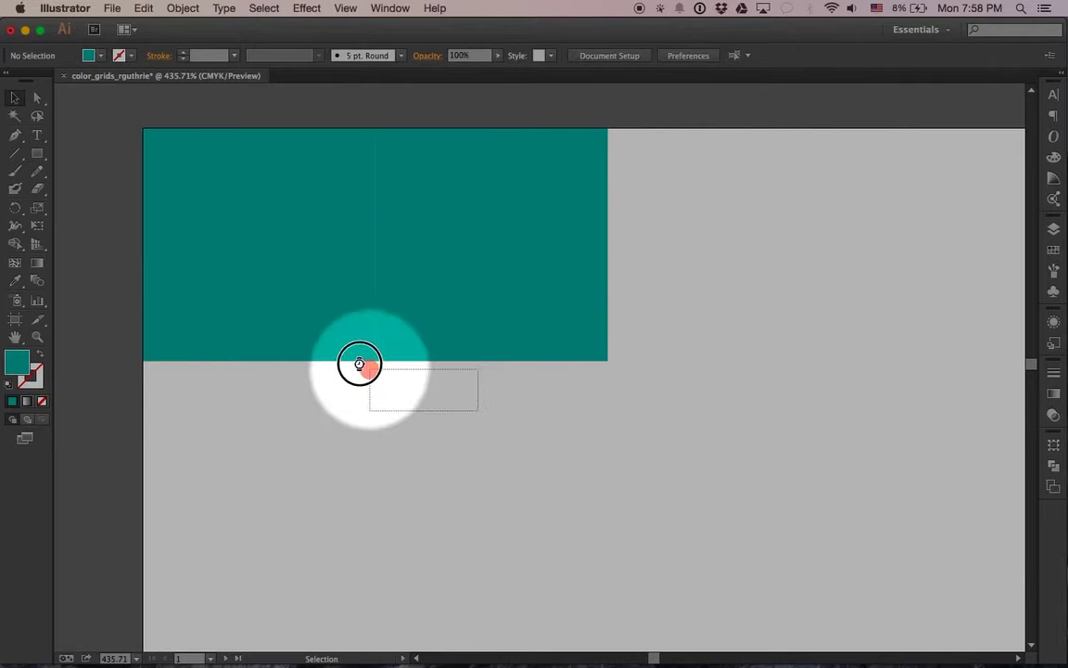
Copy and paste the square pair, placing it right of the first two squares
{"action": "left_click", "coordinate": [143, 7]}
{"action": "left_click", "coordinate": [148, 77]}
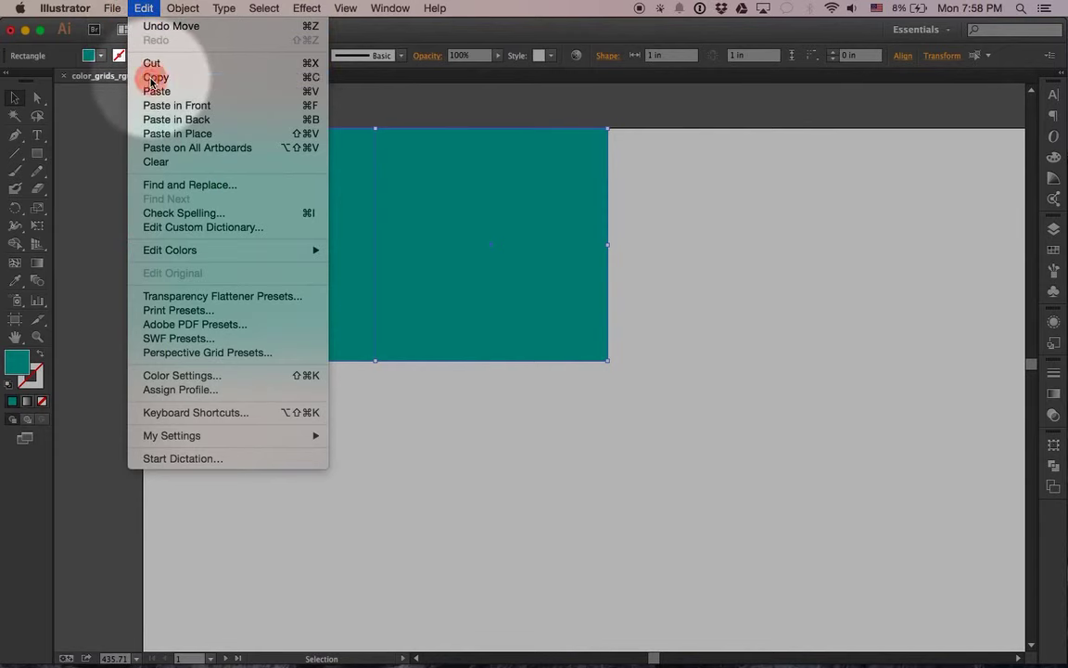
{"action": "left_click", "coordinate": [146, 8]}
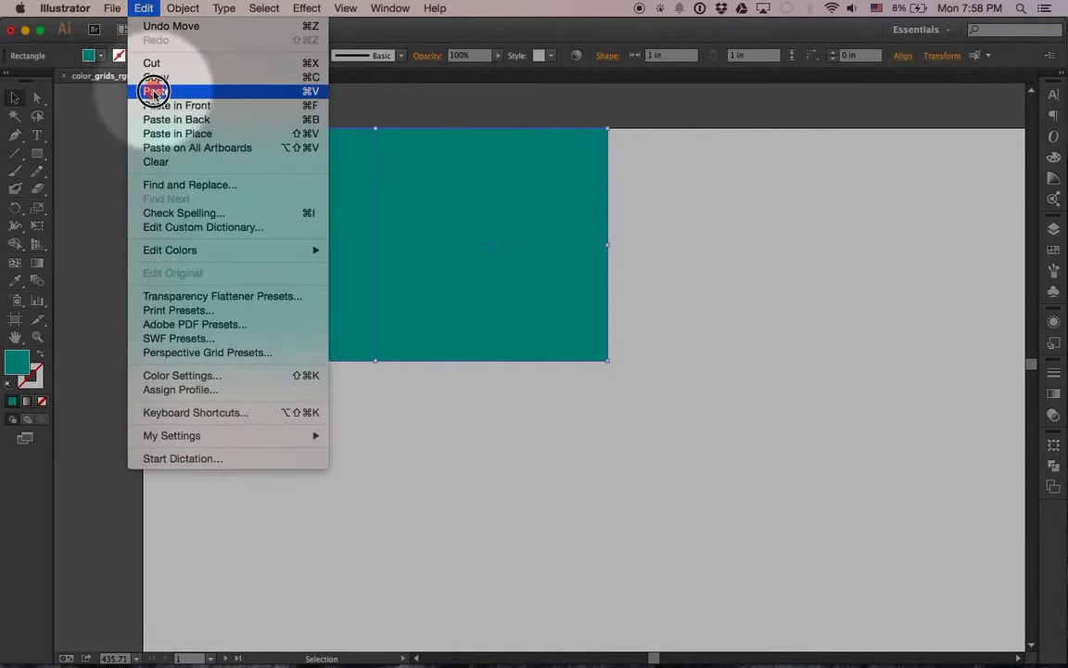
{"action": "left_click", "coordinate": [151, 88]}
{"action": "mouse_move", "coordinate": [324, 274]}
{"action": "left_mouse_down"}
{"action": "mouse_move", "coordinate": [635, 148]}
{"action": "mouse_move", "coordinate": [626, 150]}
{"action": "left_mouse_up"}
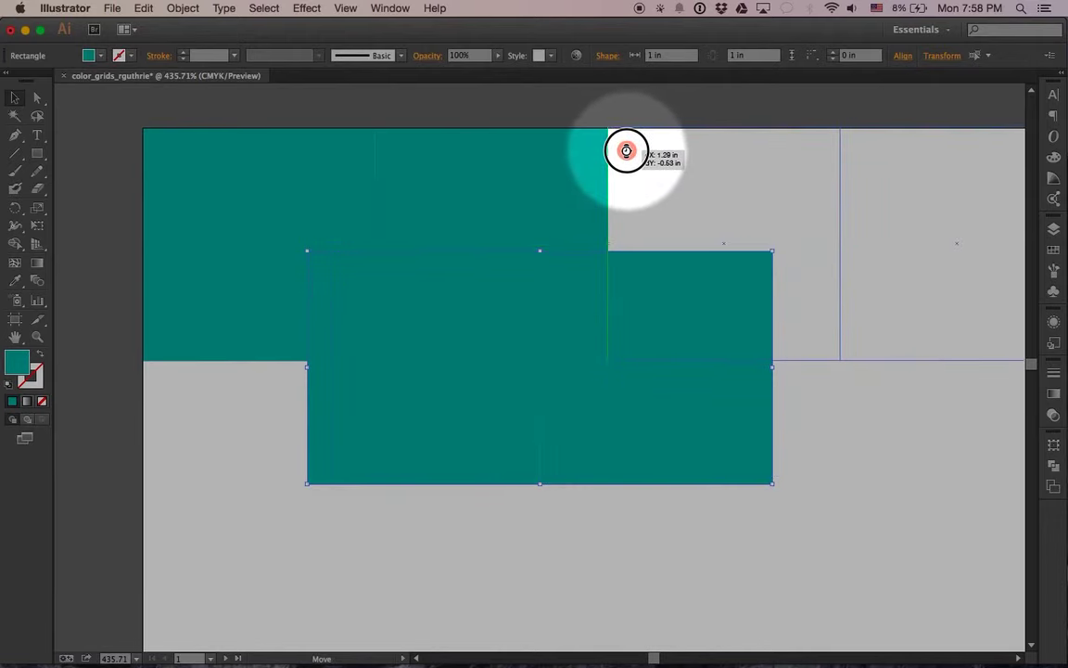
{"action": "left_click_drag", "start_coordinate": [627, 150], "coordinate": [627, 153]}
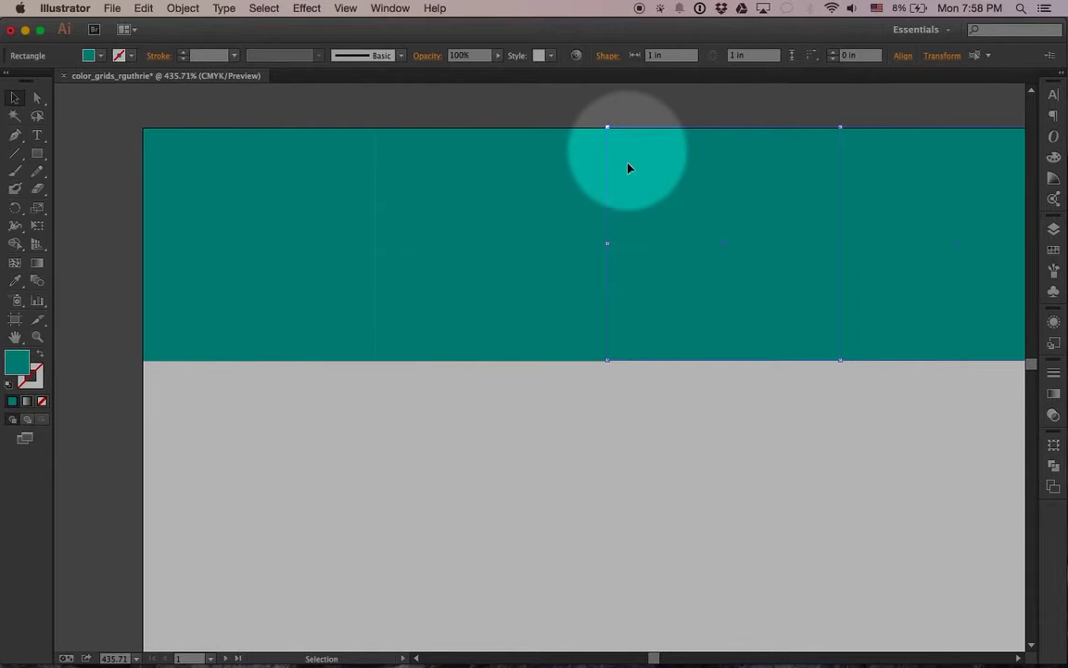
Alt-drag a copy of the rightmost square to the artboard's right edge, completing the teal grid
{"action": "scroll", "coordinate": [707, 445], "scroll_direction": "right", "scroll_amount": 1}
{"action": "scroll", "coordinate": [706, 446], "scroll_direction": "right", "scroll_amount": 2}
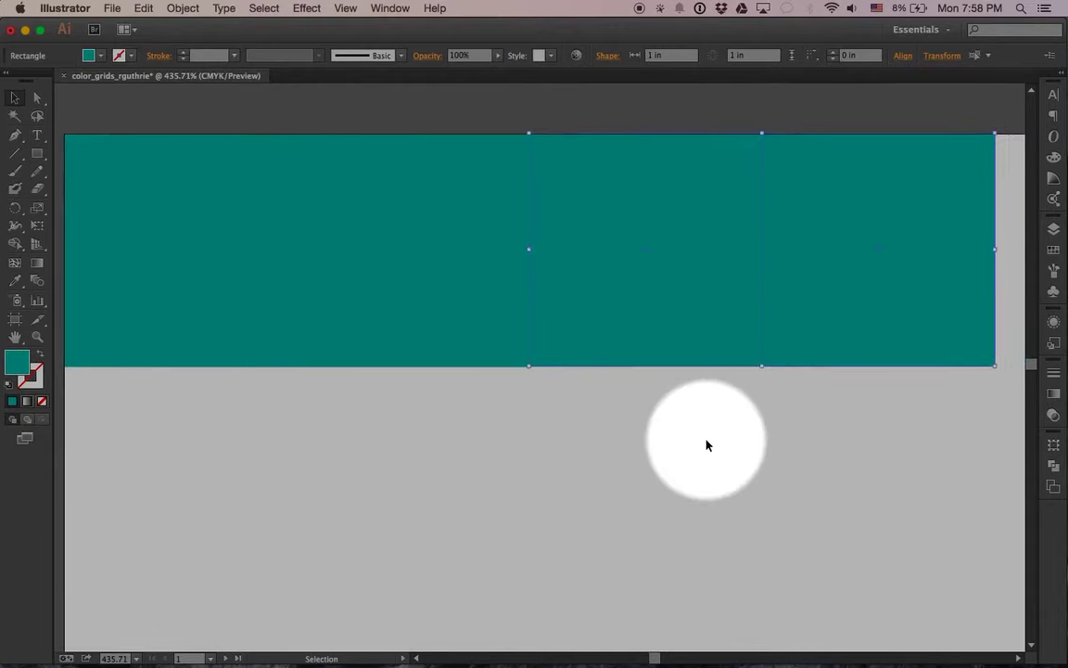
{"action": "scroll", "coordinate": [707, 445], "scroll_direction": "right", "scroll_amount": 1}
{"action": "scroll", "coordinate": [707, 446], "scroll_direction": "right", "scroll_amount": 1}
{"action": "scroll", "coordinate": [707, 446], "scroll_direction": "right", "scroll_amount": 1}
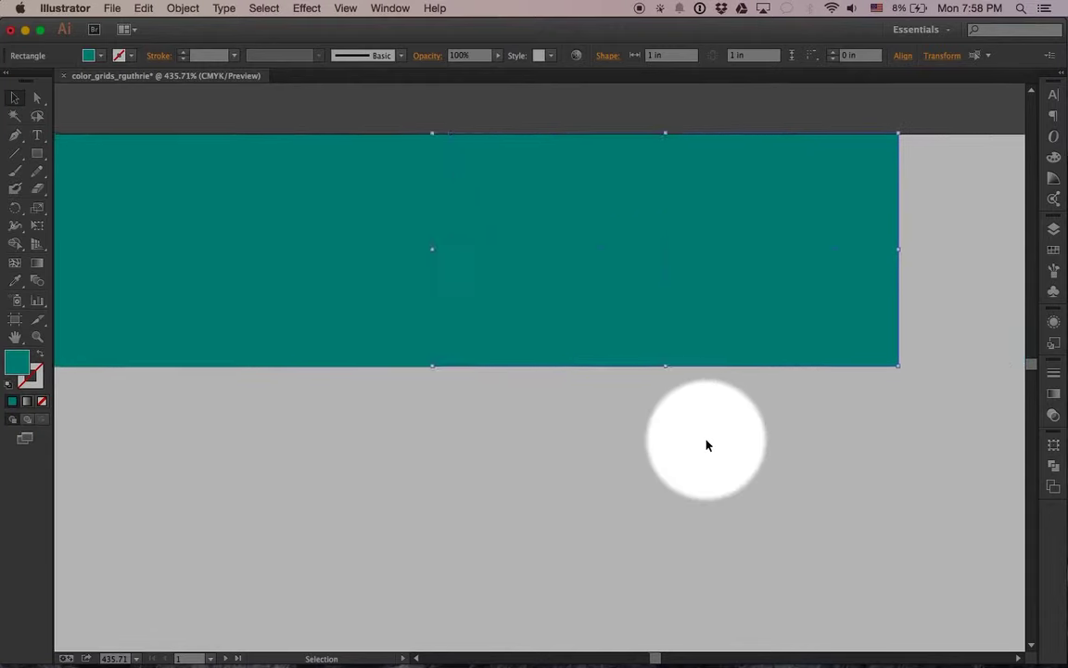
{"action": "scroll", "coordinate": [706, 445], "scroll_direction": "right", "scroll_amount": 5}
{"action": "scroll", "coordinate": [706, 445], "scroll_direction": "up", "scroll_amount": 1}
{"action": "left_click", "coordinate": [639, 477]}
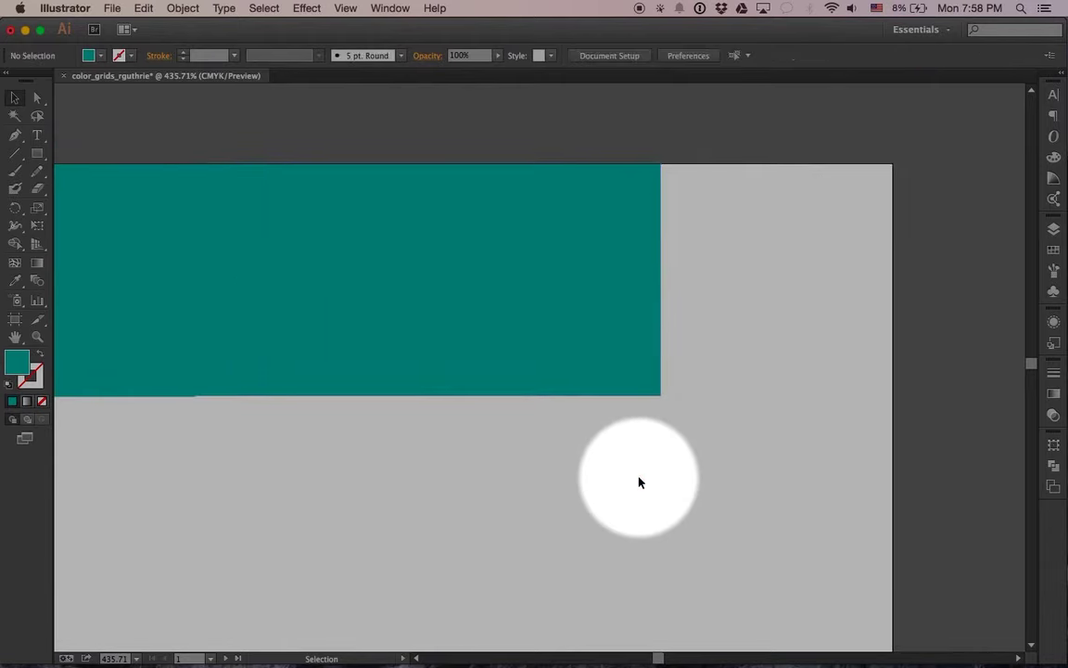
{"action": "left_click", "coordinate": [616, 396]}
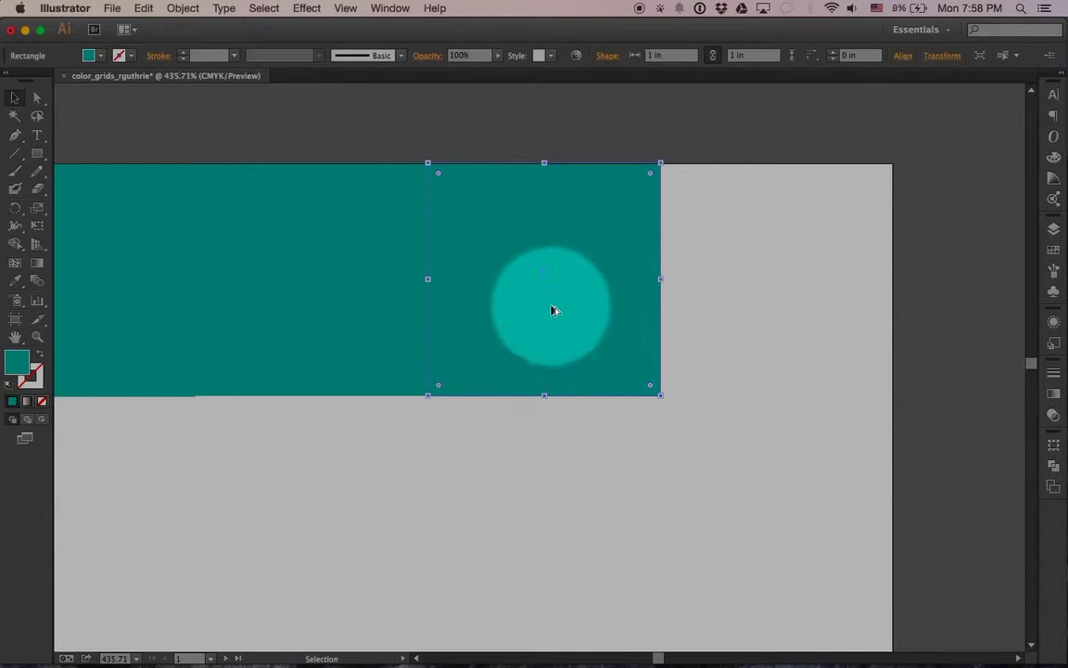
{"action": "left_click_drag", "start_coordinate": [551, 306], "coordinate": [785, 308]}
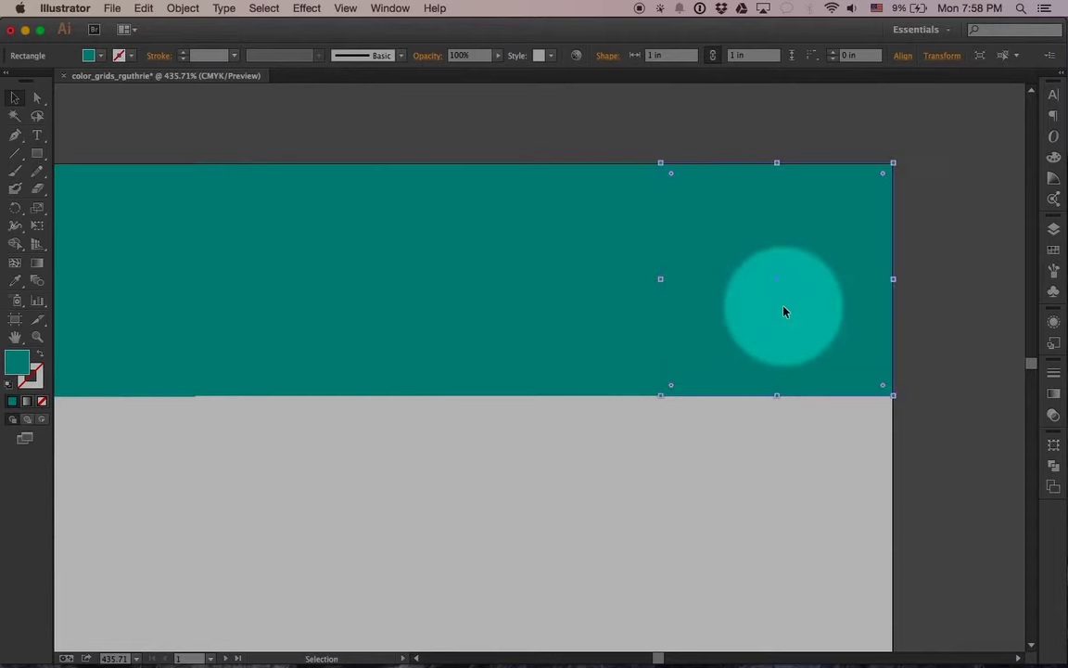
{"action": "left_click", "coordinate": [759, 448]}
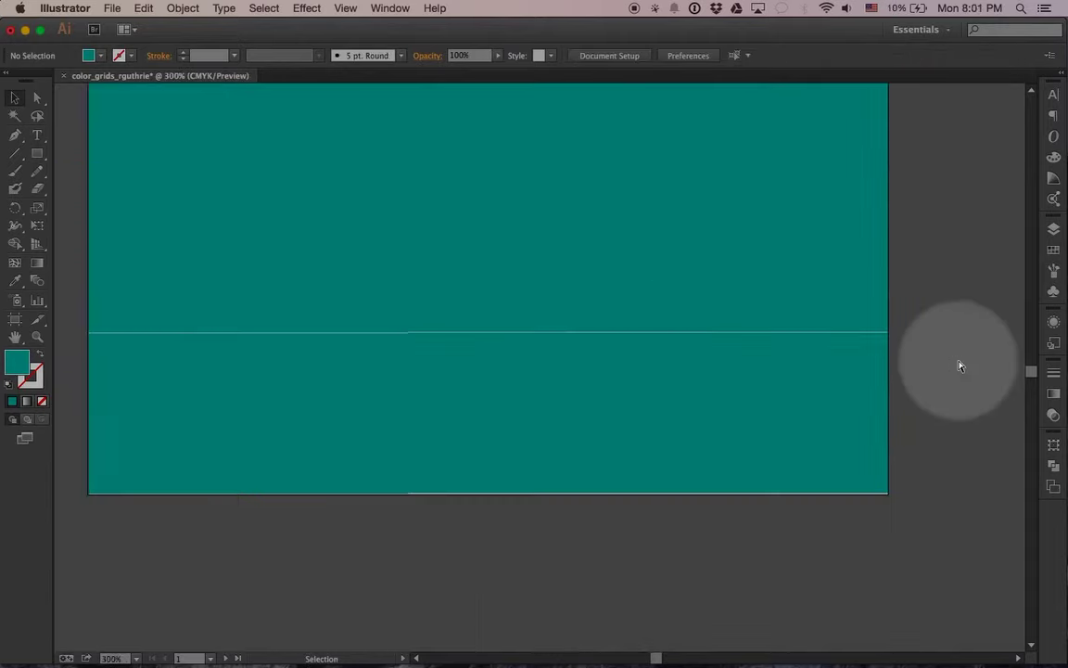
{"action": "key", "text": "super+minus"}
{"action": "scroll", "coordinate": [887, 328], "scroll_direction": "up", "scroll_amount": 2}
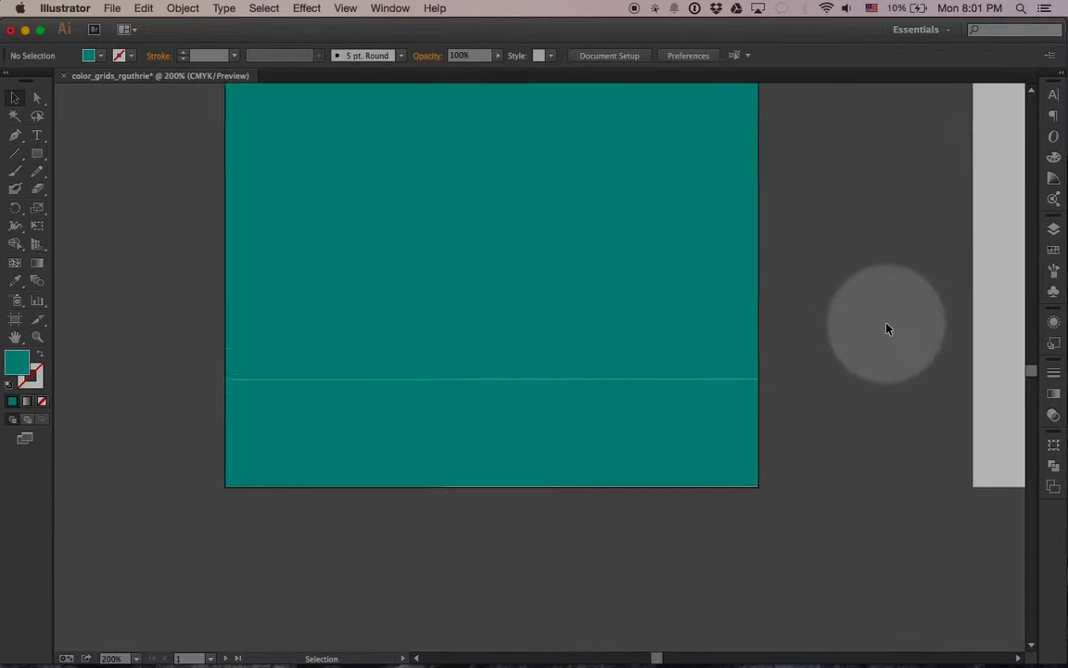
{"action": "scroll", "coordinate": [886, 328], "scroll_direction": "up", "scroll_amount": 3}
{"action": "scroll", "coordinate": [887, 328], "scroll_direction": "up", "scroll_amount": 1}
{"action": "scroll", "coordinate": [887, 328], "scroll_direction": "up", "scroll_amount": 3}
{"action": "scroll", "coordinate": [887, 328], "scroll_direction": "up", "scroll_amount": 1}
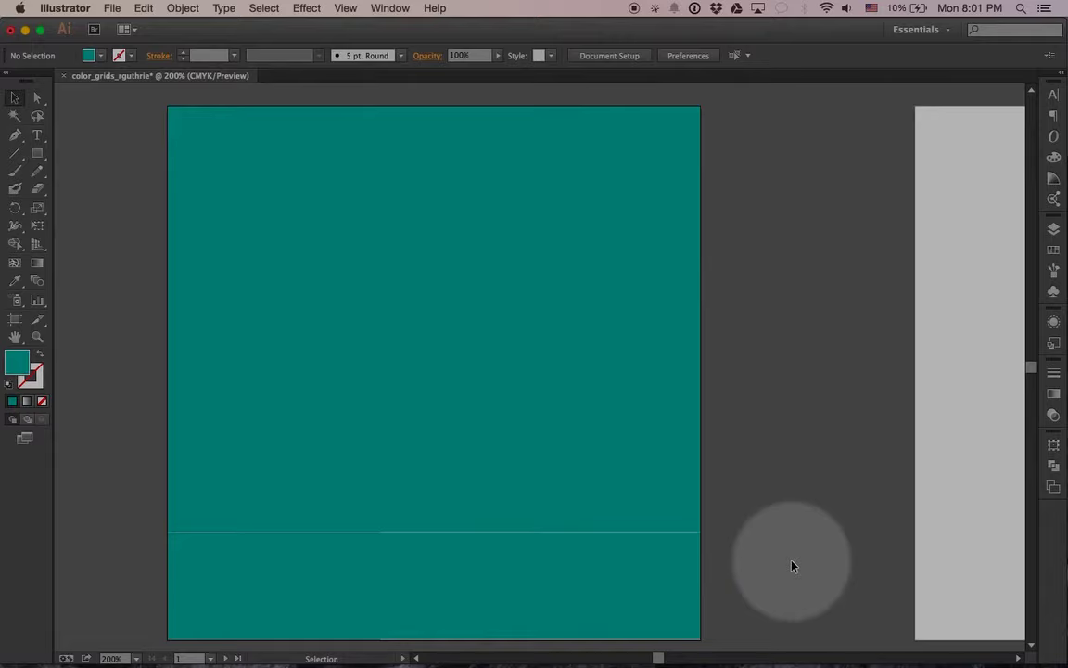
Show the Align panel and move it beside the grid
{"action": "left_click", "coordinate": [388, 8]}
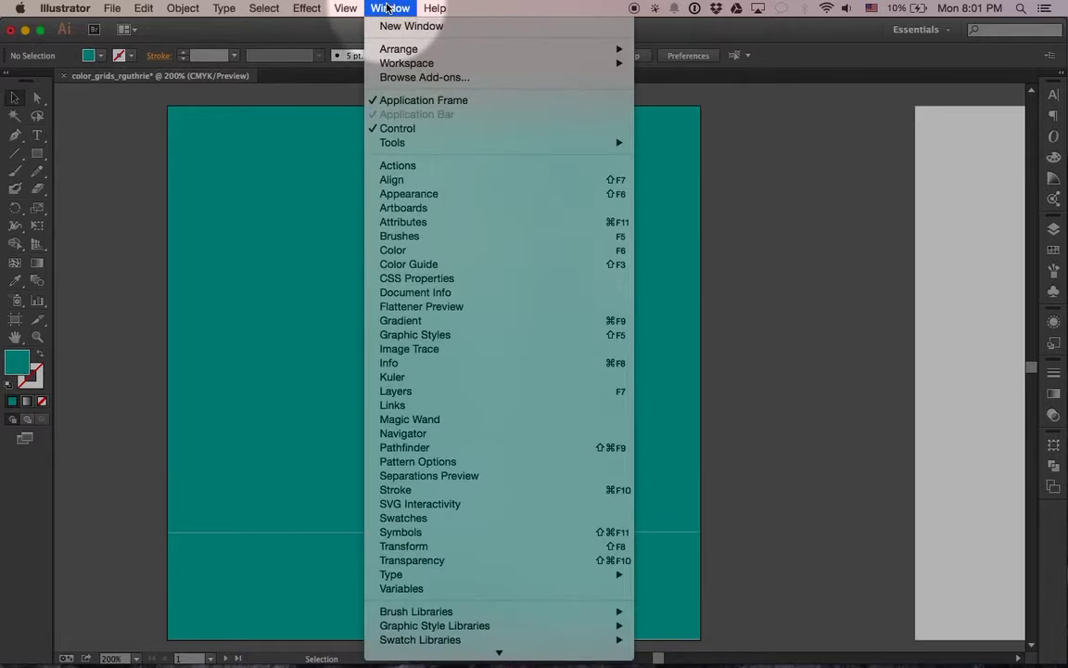
{"action": "left_click", "coordinate": [392, 180]}
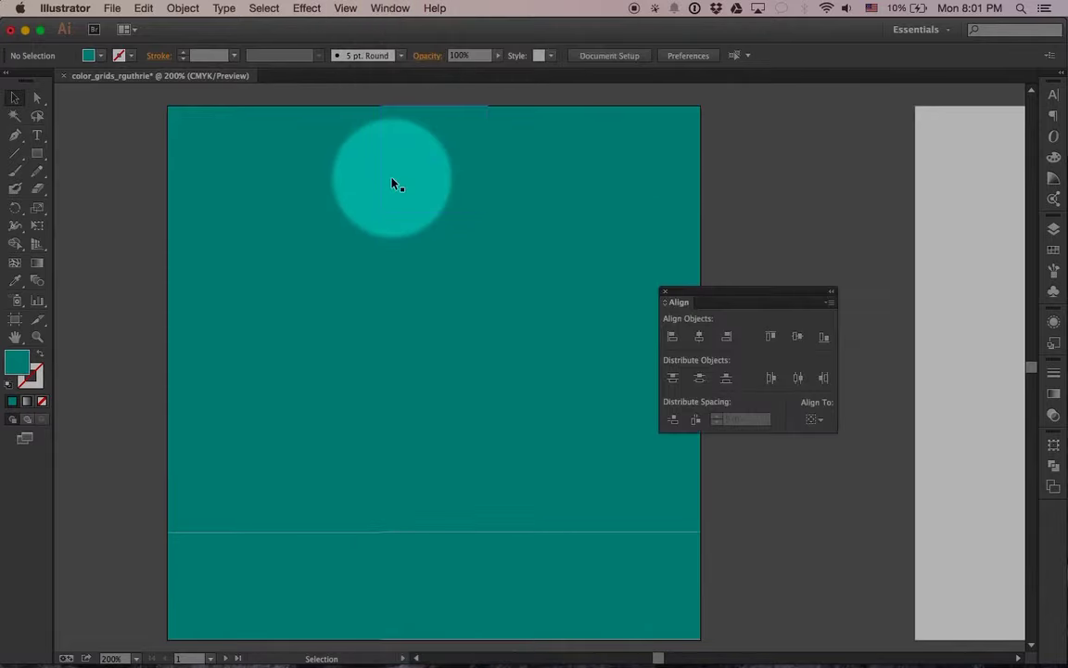
{"action": "mouse_move", "coordinate": [768, 298]}
{"action": "left_mouse_down"}
{"action": "mouse_move", "coordinate": [862, 217]}
{"action": "mouse_move", "coordinate": [829, 168]}
{"action": "left_mouse_up"}
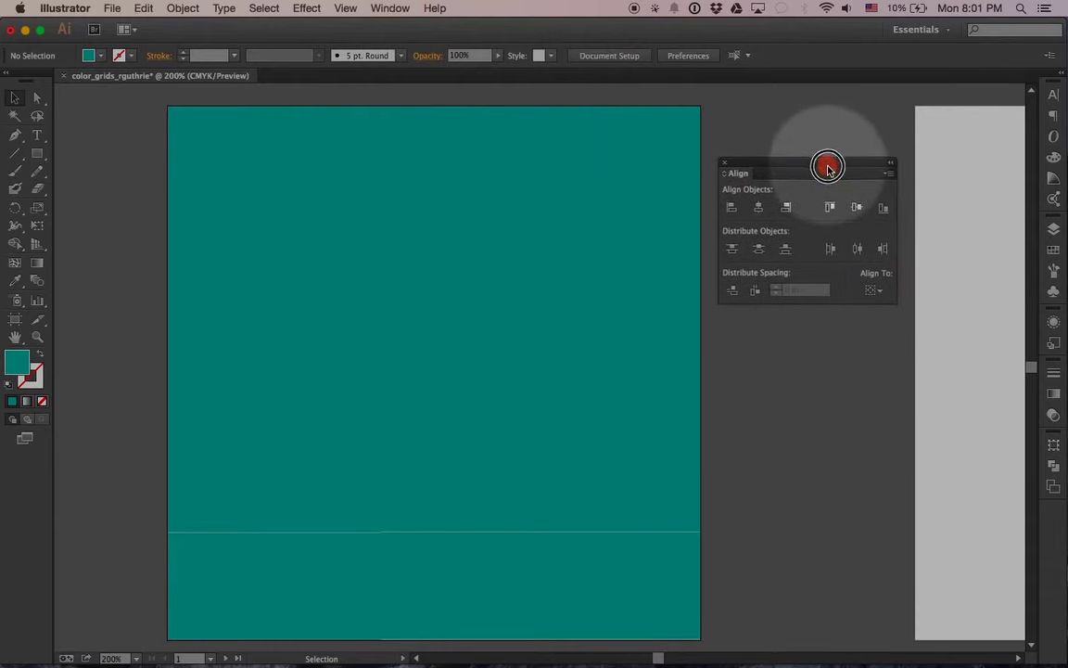
Align the right column of squares and left-align the left column
{"action": "mouse_move", "coordinate": [737, 606]}
{"action": "left_mouse_down"}
{"action": "mouse_move", "coordinate": [653, 270]}
{"action": "mouse_move", "coordinate": [643, 157]}
{"action": "left_mouse_up"}
{"action": "left_click", "coordinate": [769, 209]}
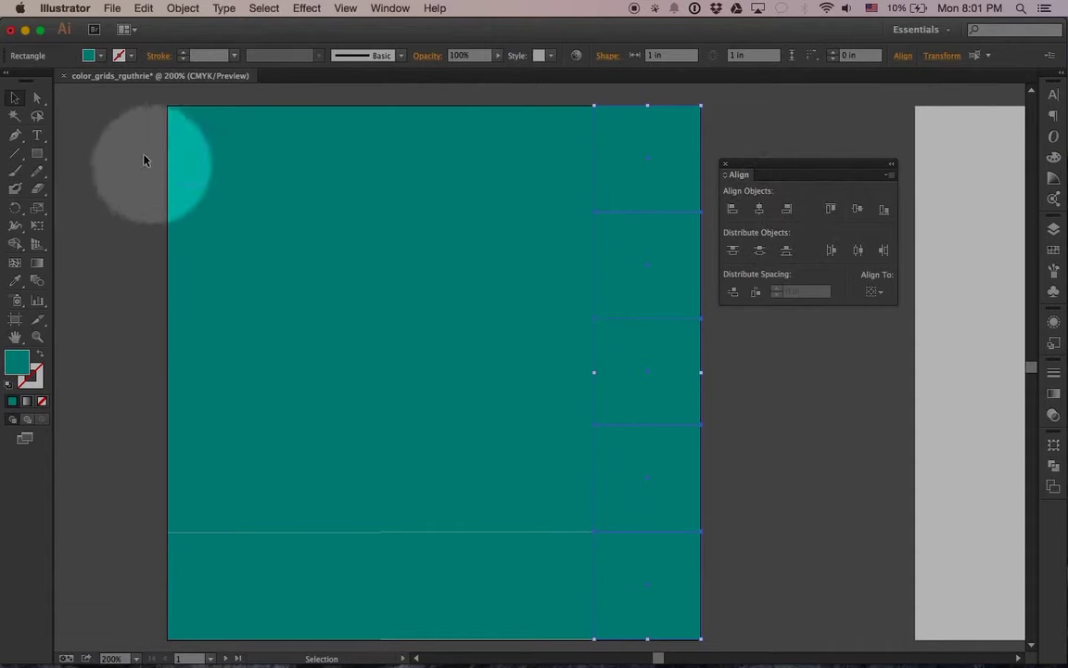
{"action": "left_click_drag", "start_coordinate": [143, 136], "coordinate": [197, 608]}
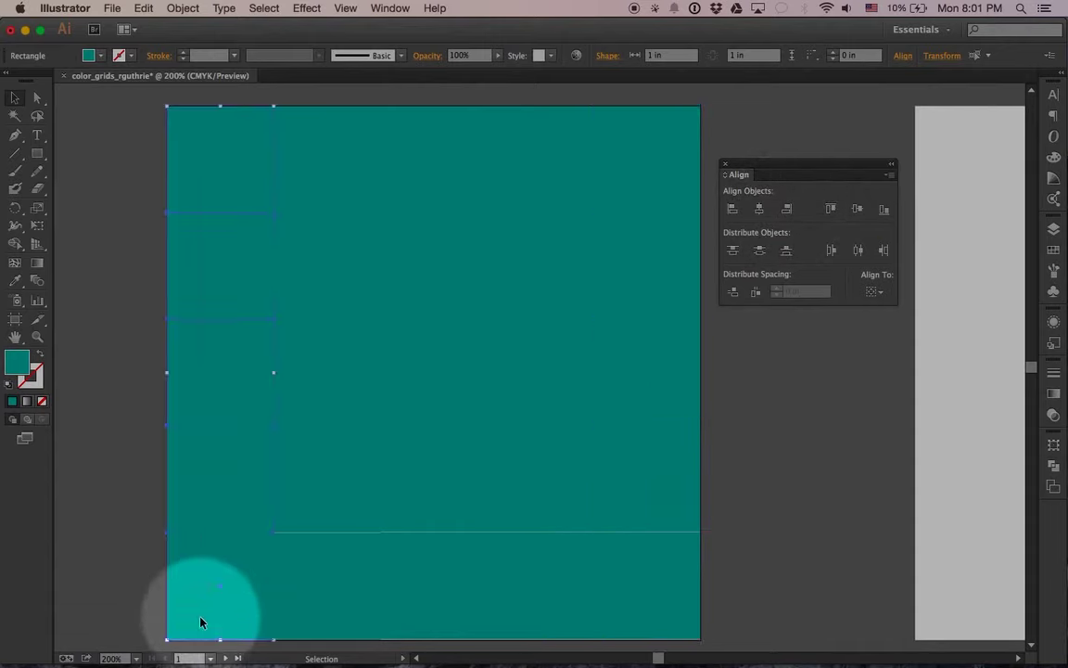
{"action": "left_click", "coordinate": [732, 210]}
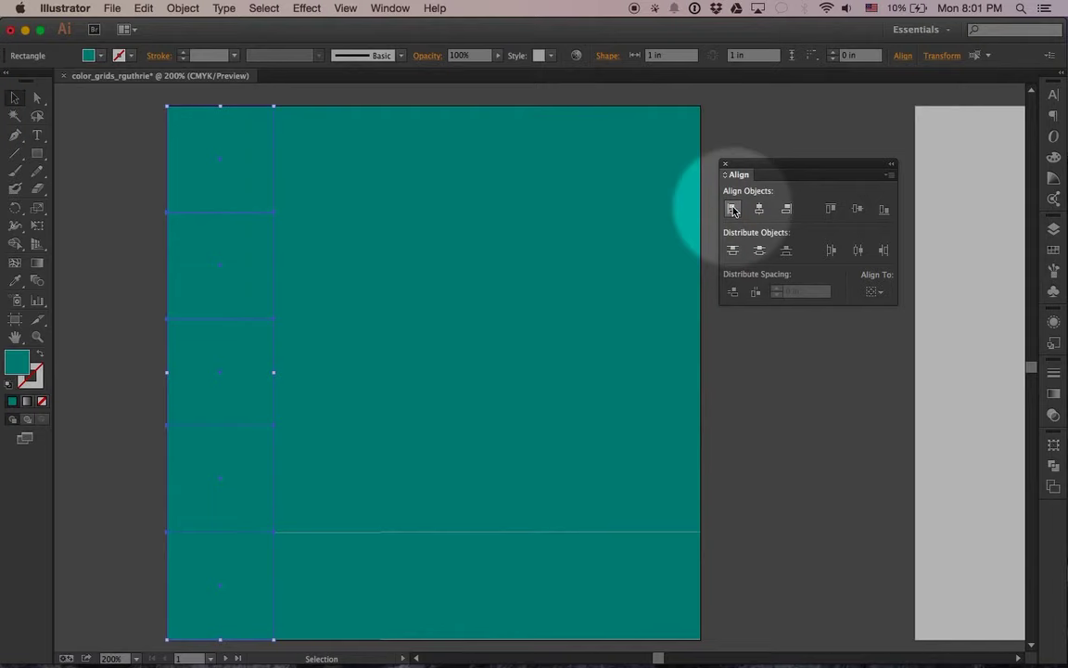
{"action": "left_click", "coordinate": [721, 133]}
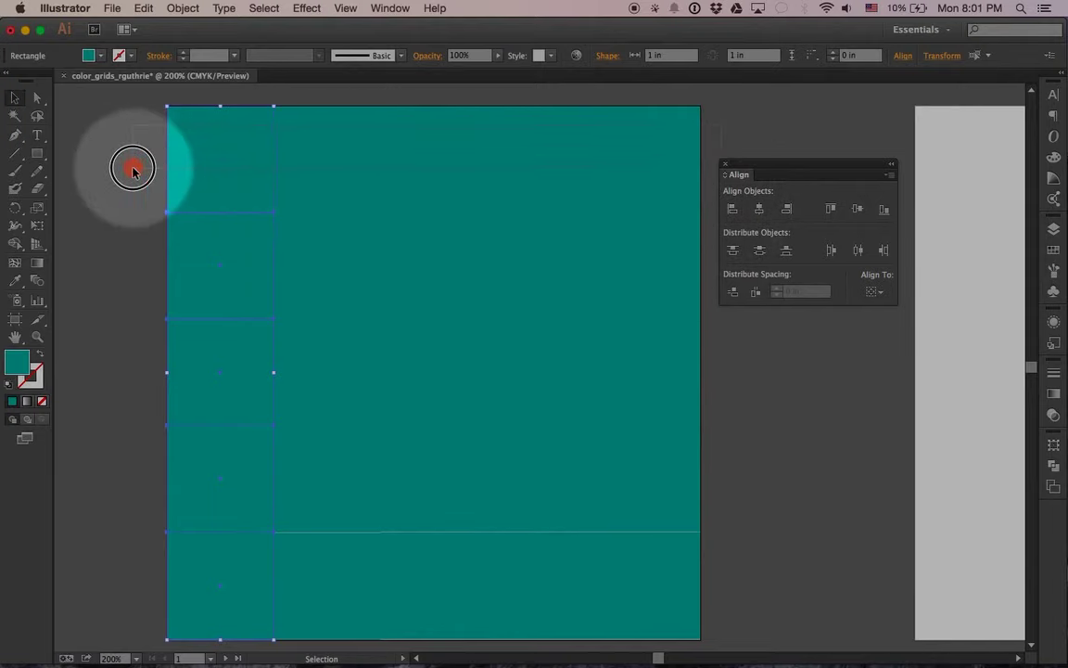
{"action": "left_click_drag", "start_coordinate": [373, 147], "coordinate": [133, 167]}
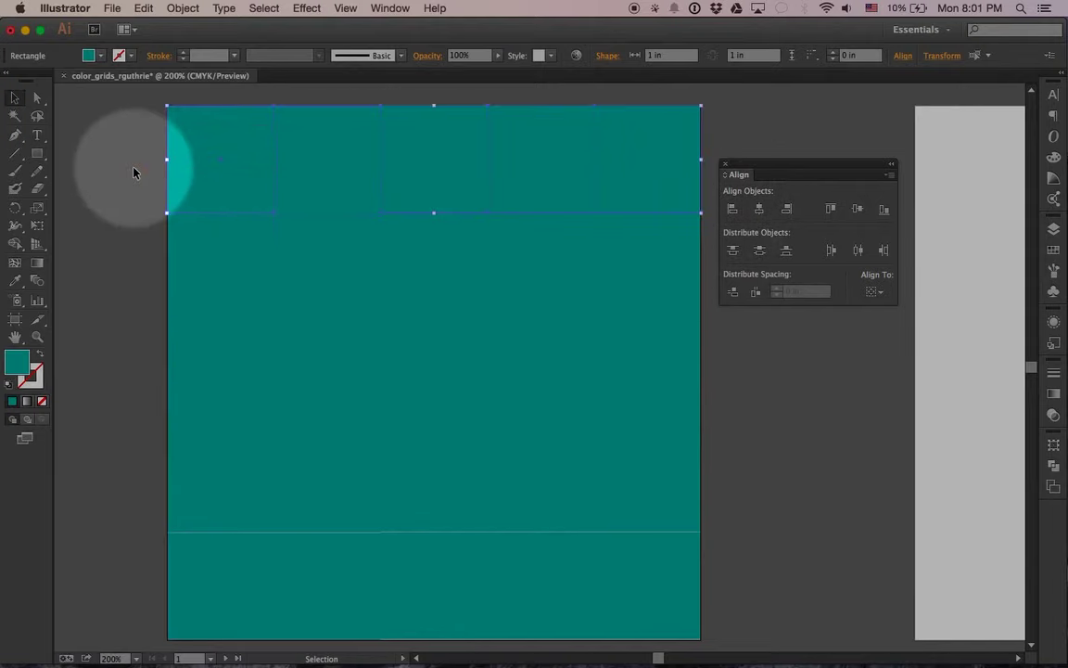
Top-align the top row and space its squares evenly with Horizontal Distribute Space
{"action": "left_click", "coordinate": [831, 212]}
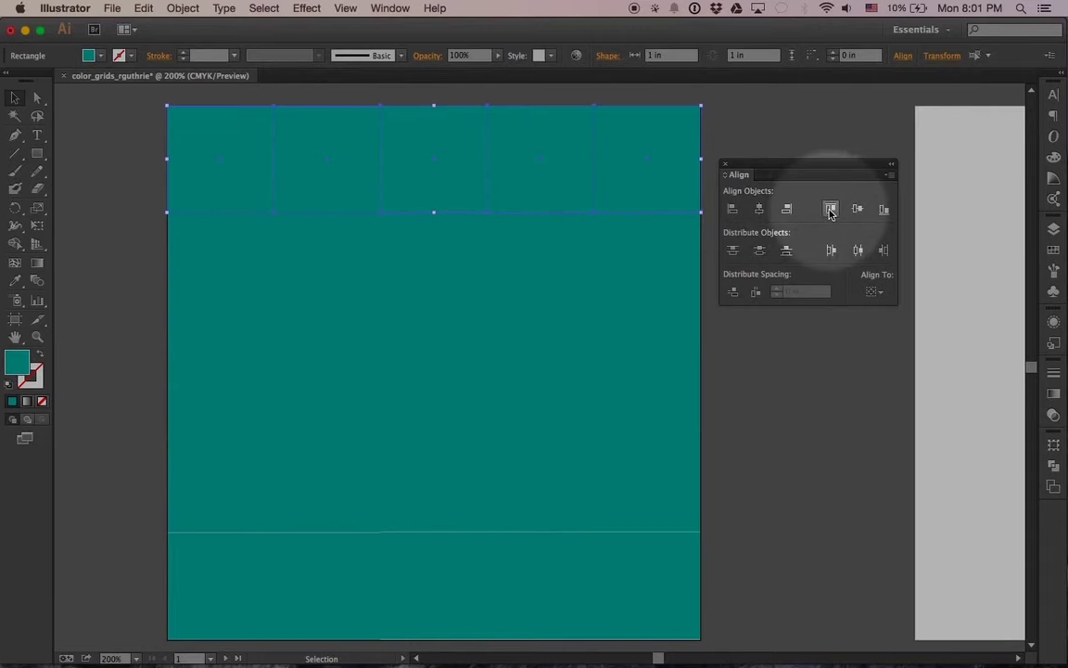
{"action": "left_click", "coordinate": [891, 175]}
{"action": "left_click", "coordinate": [927, 177]}
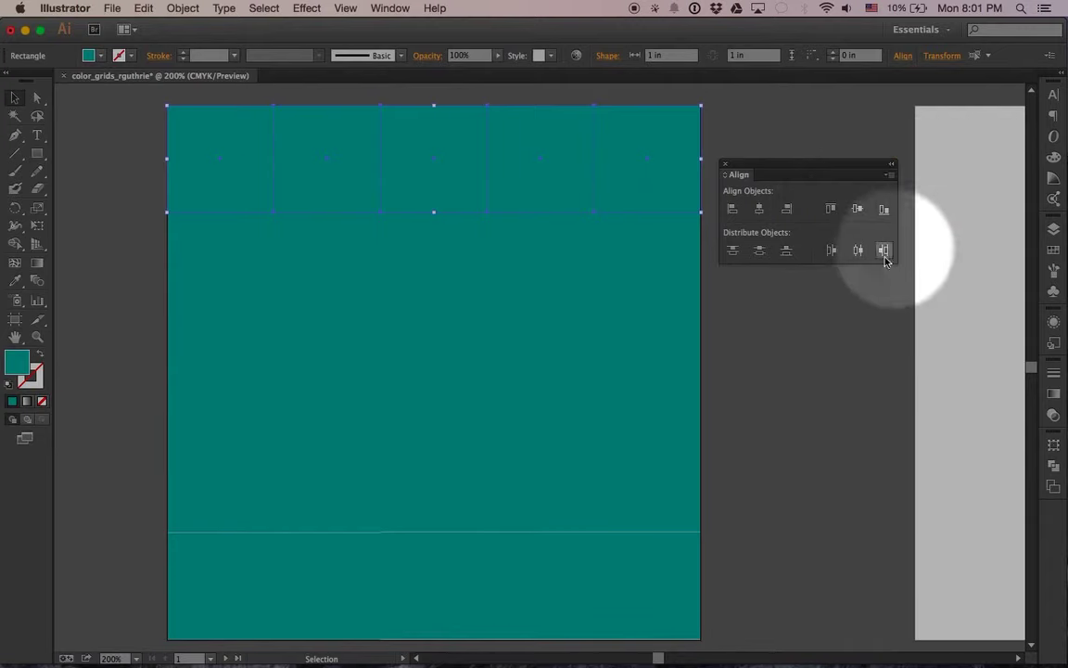
{"action": "left_click", "coordinate": [891, 174]}
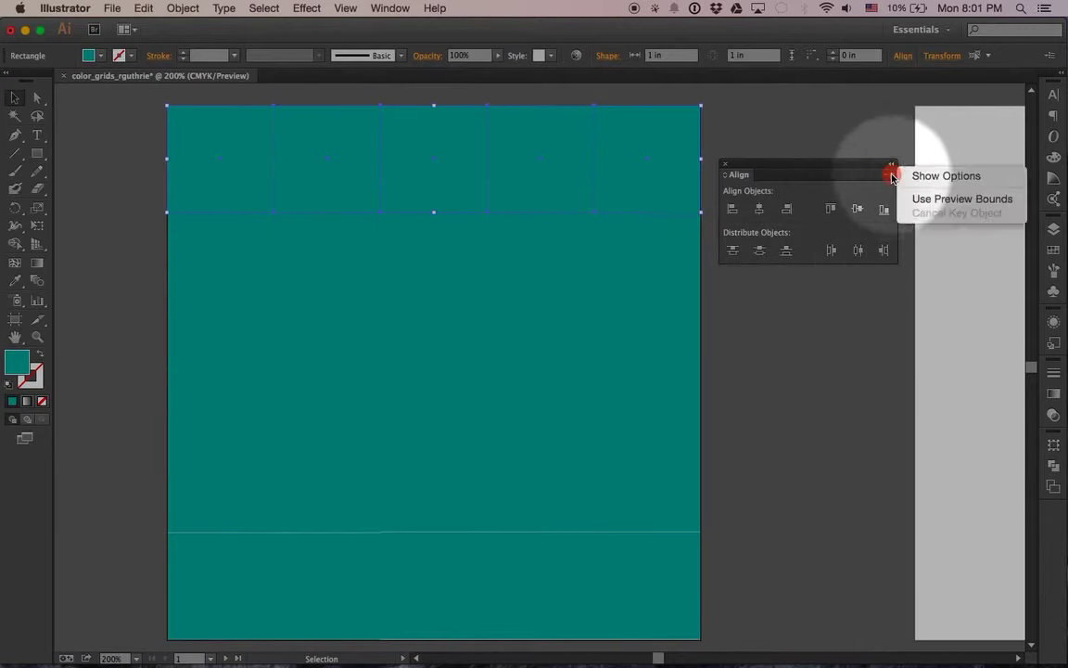
{"action": "left_click", "coordinate": [928, 177]}
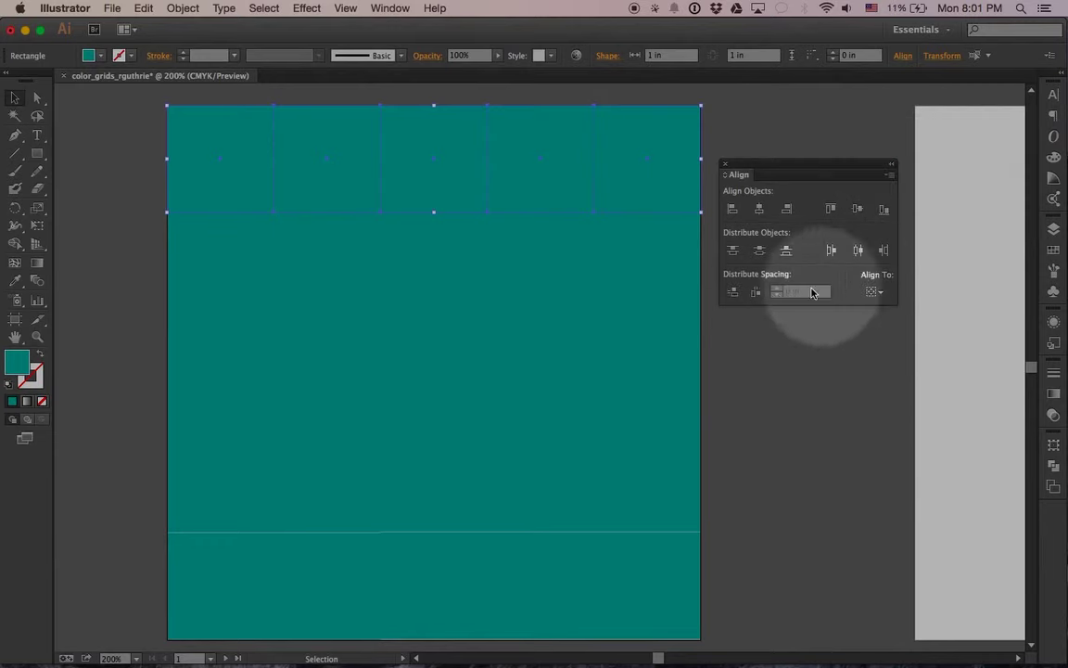
{"action": "left_click", "coordinate": [755, 294]}
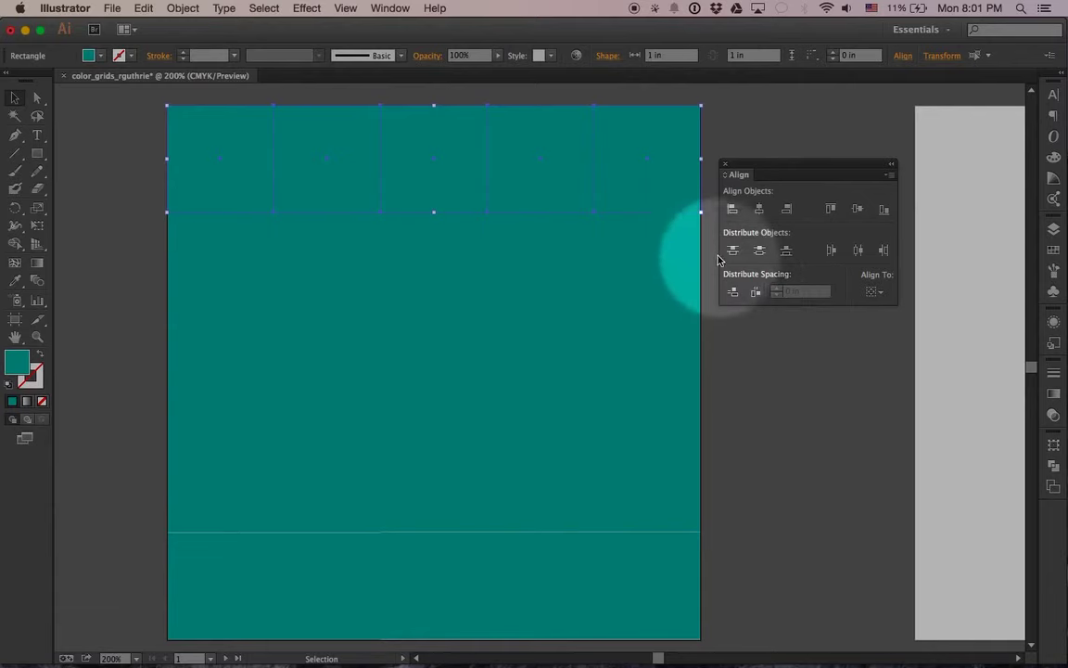
Top-align and evenly space the squares in the second and third rows
{"action": "left_click_drag", "start_coordinate": [711, 250], "coordinate": [152, 276]}
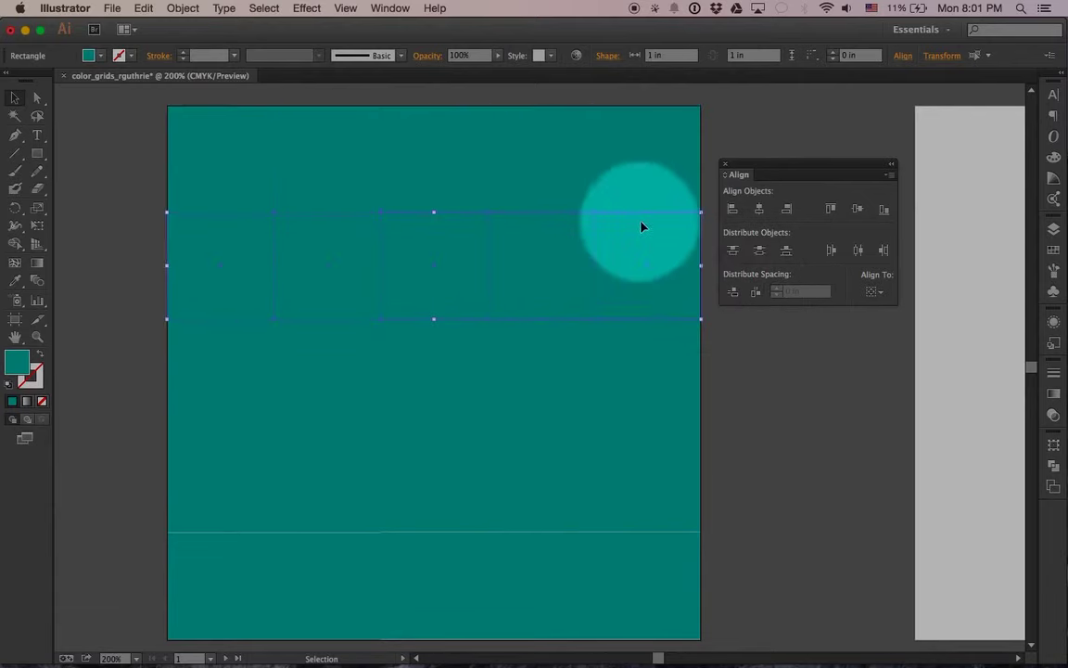
{"action": "left_click", "coordinate": [830, 207]}
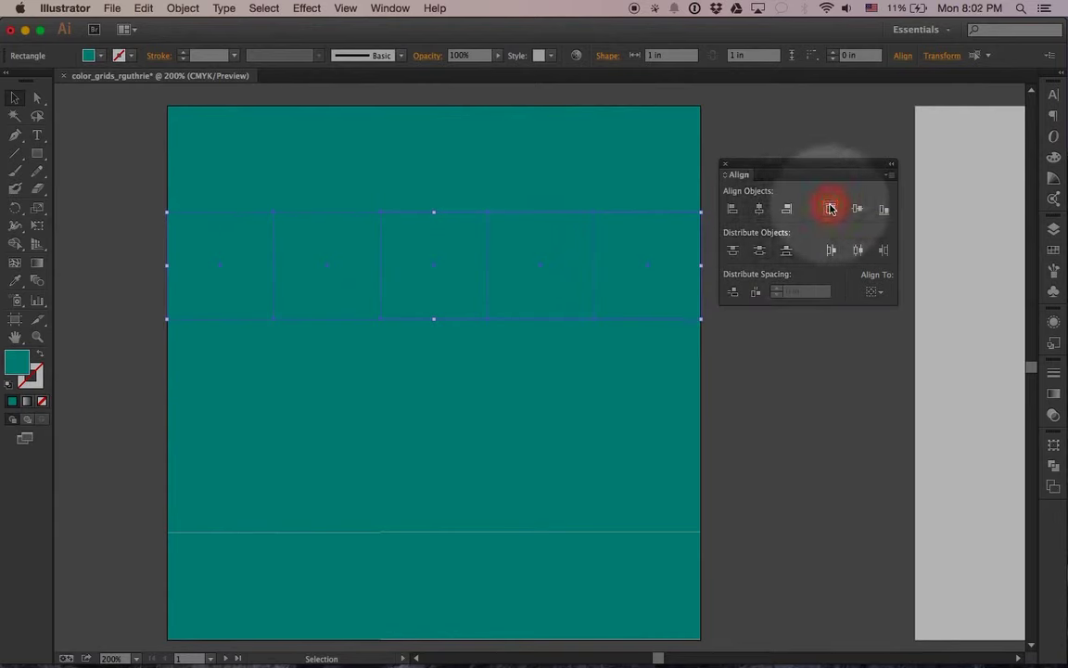
{"action": "left_click", "coordinate": [755, 293]}
{"action": "left_click_drag", "start_coordinate": [729, 355], "coordinate": [147, 401]}
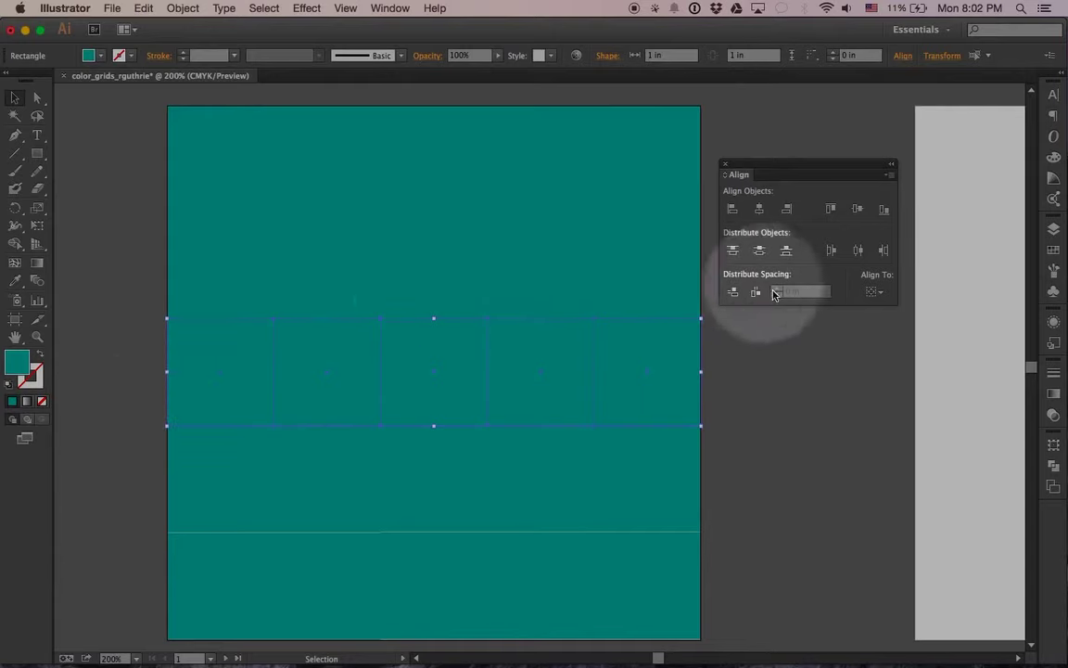
{"action": "left_click", "coordinate": [830, 210]}
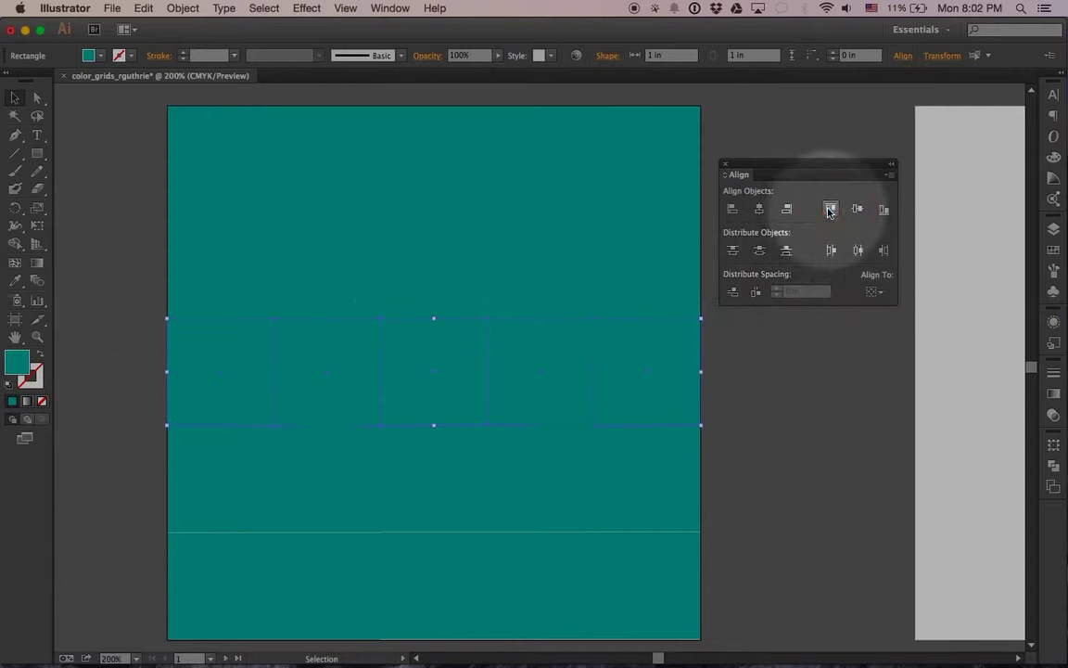
{"action": "left_click", "coordinate": [755, 293]}
Top-align and evenly space the fourth and bottom rows, nudge the bottom row down, then deselect
{"action": "left_click_drag", "start_coordinate": [728, 491], "coordinate": [109, 502]}
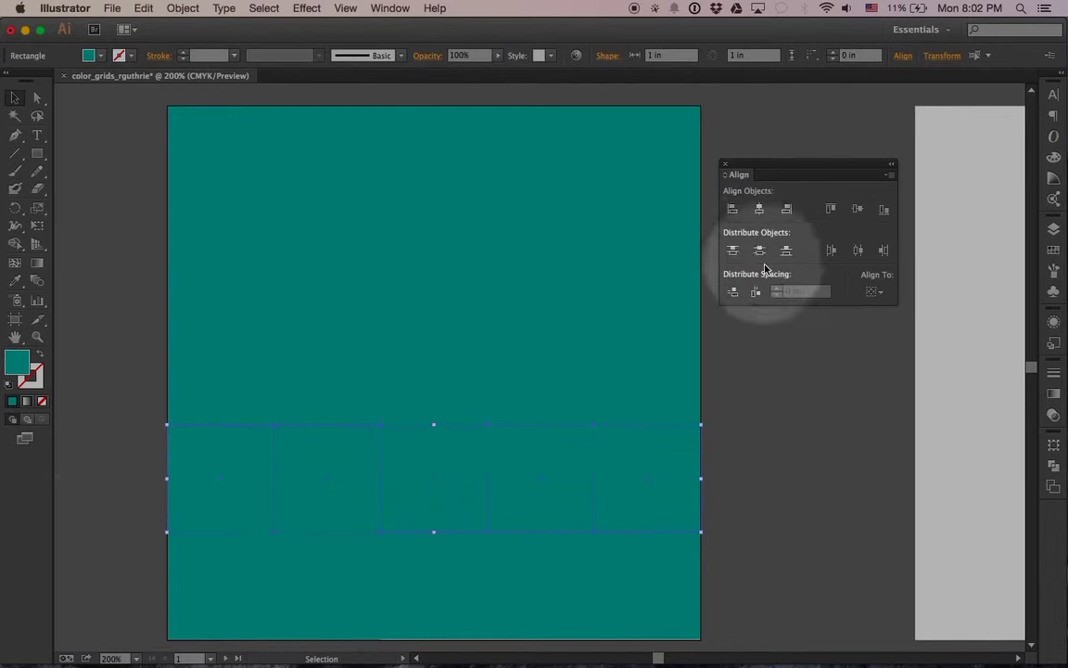
{"action": "left_click", "coordinate": [754, 294]}
{"action": "left_click", "coordinate": [831, 210]}
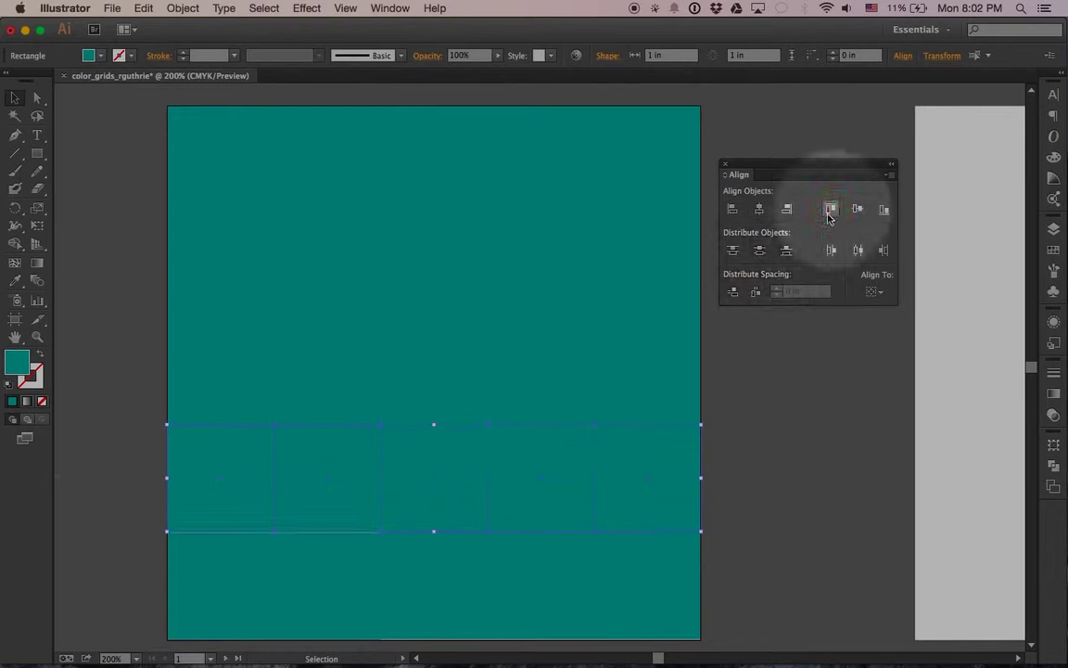
{"action": "left_click_drag", "start_coordinate": [741, 566], "coordinate": [132, 596]}
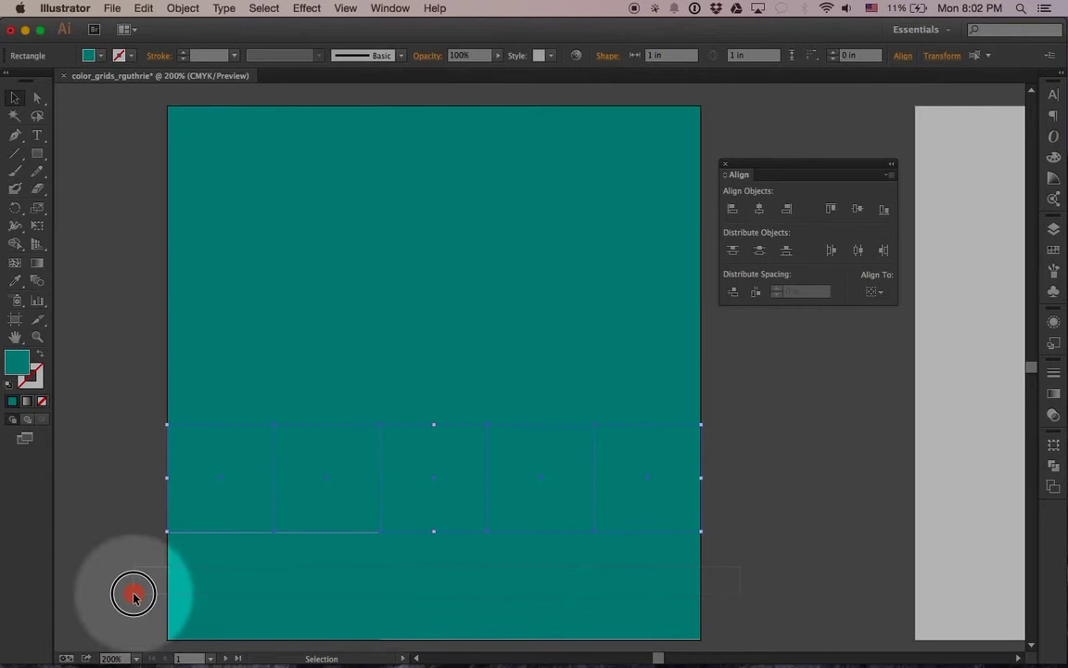
{"action": "left_click", "coordinate": [831, 210]}
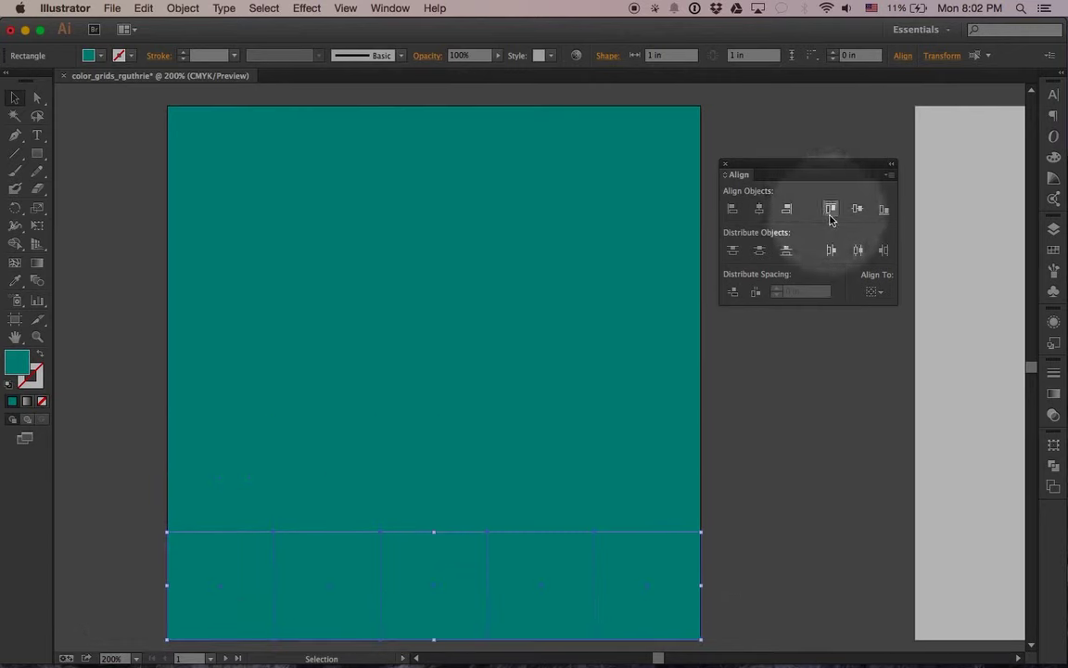
{"action": "left_click", "coordinate": [755, 294]}
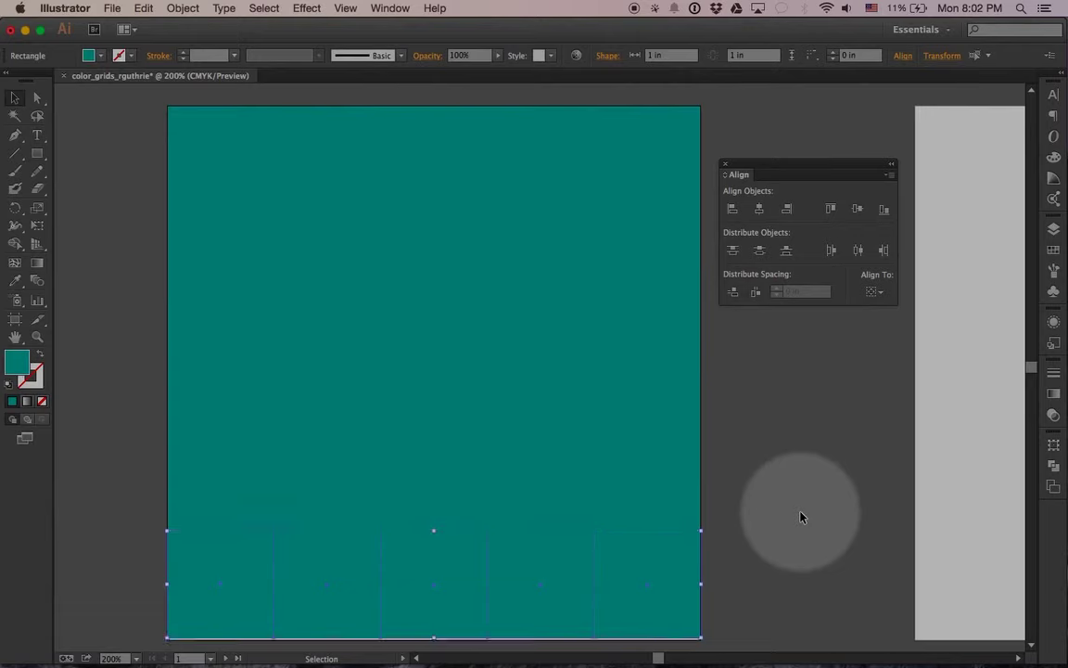
{"action": "key", "text": "Down"}
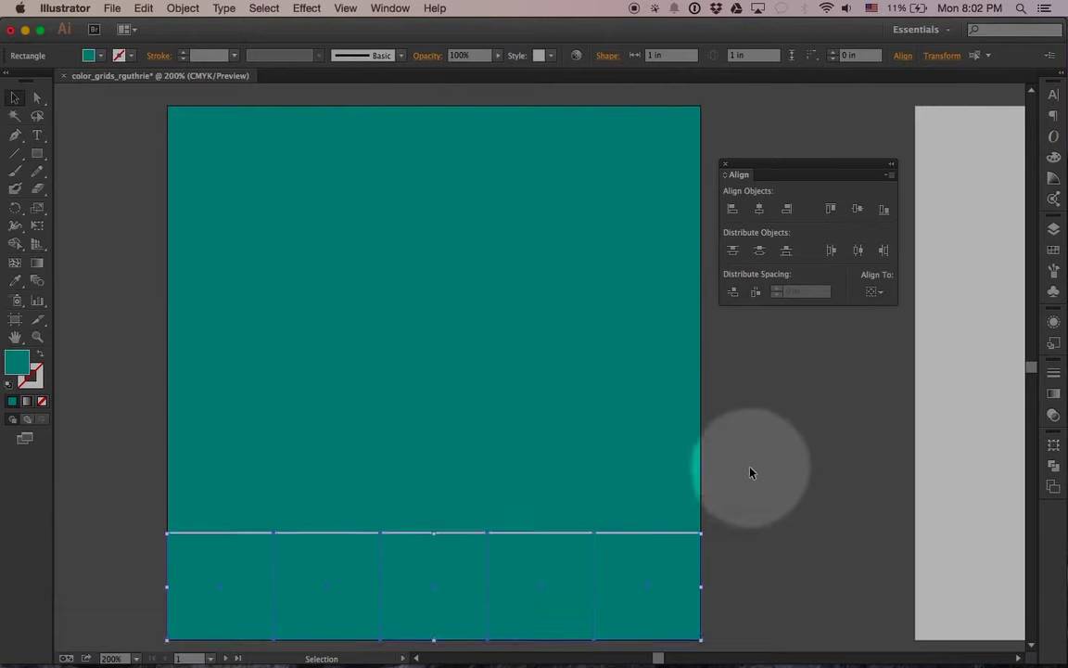
{"action": "key", "text": "a"}
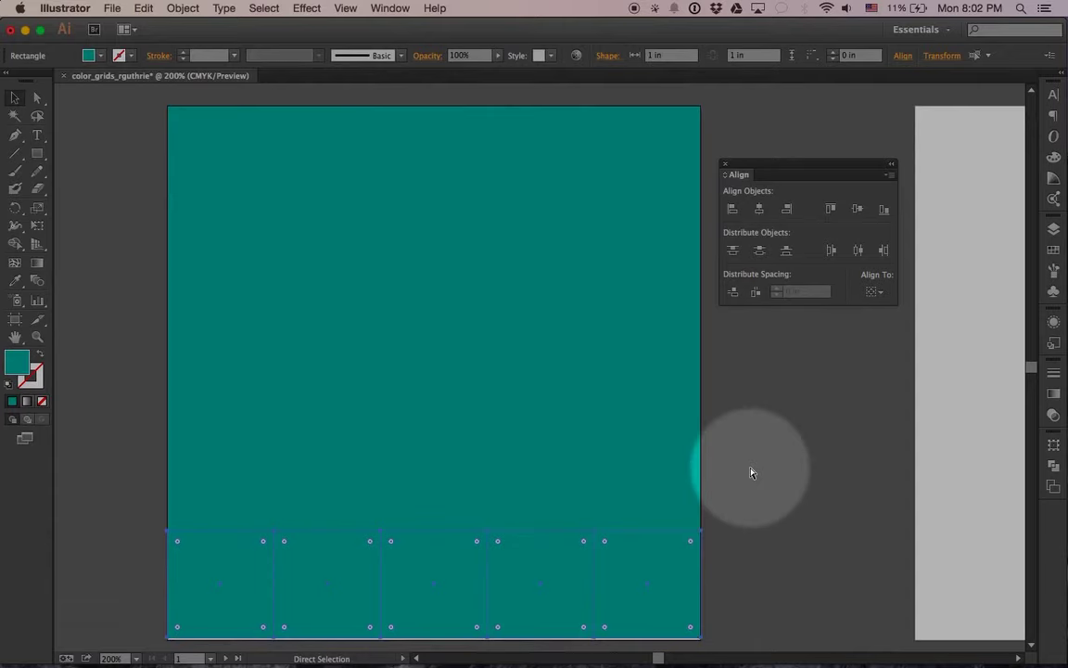
{"action": "key", "text": "a"}
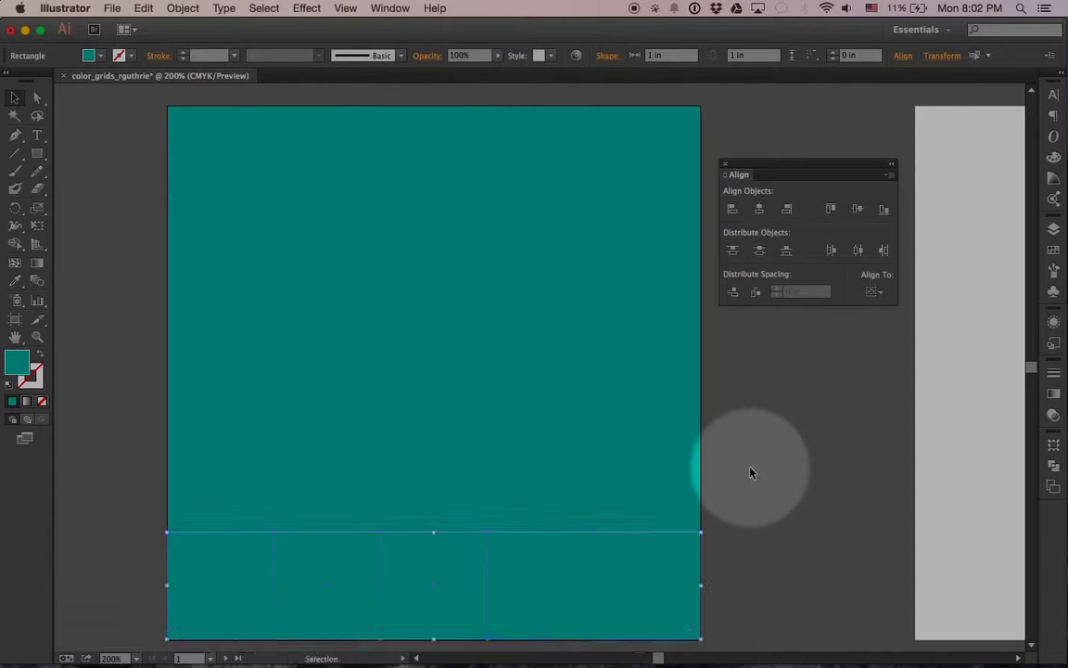
{"action": "left_click", "coordinate": [775, 498]}
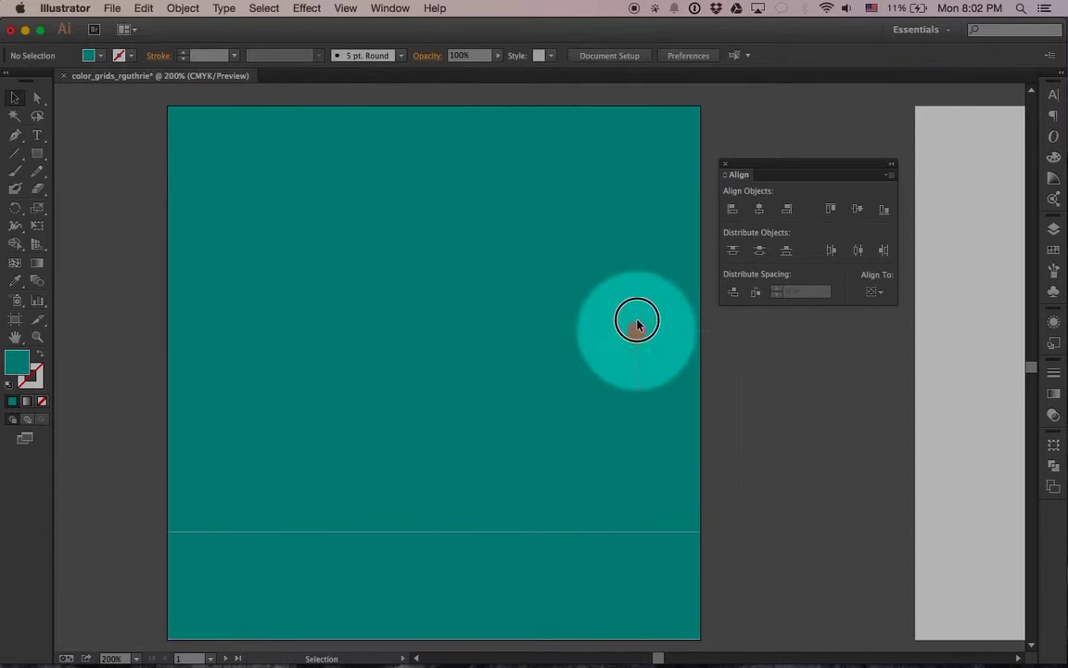
Apply Vertical Distribute Space to each column of squares from right to left, then deselect
{"action": "left_click", "coordinate": [658, 138]}
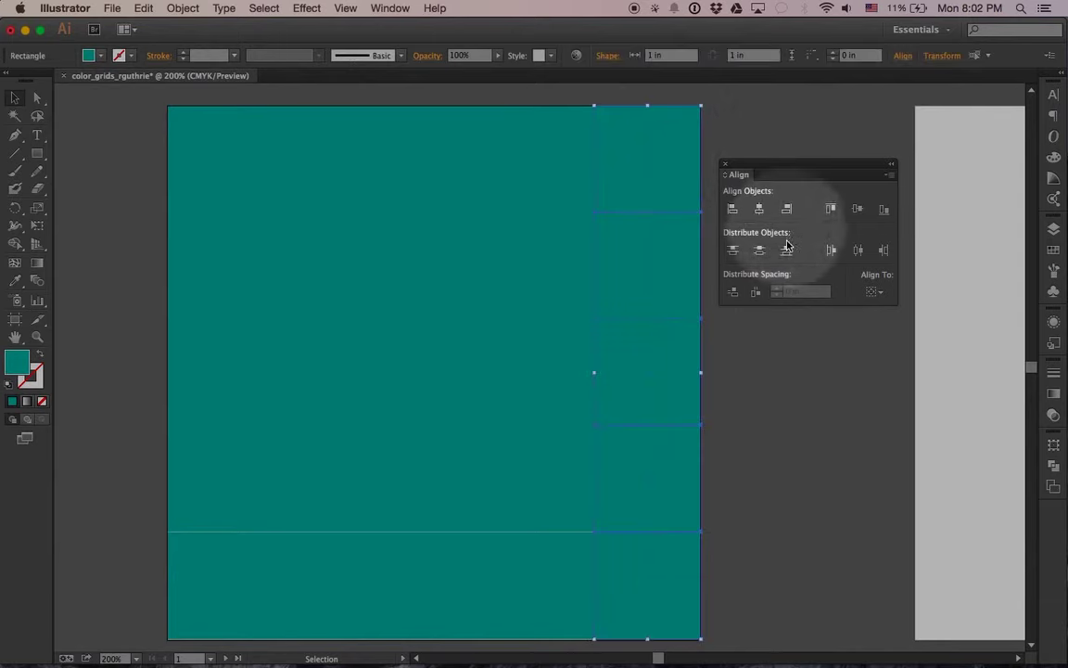
{"action": "left_click", "coordinate": [735, 295]}
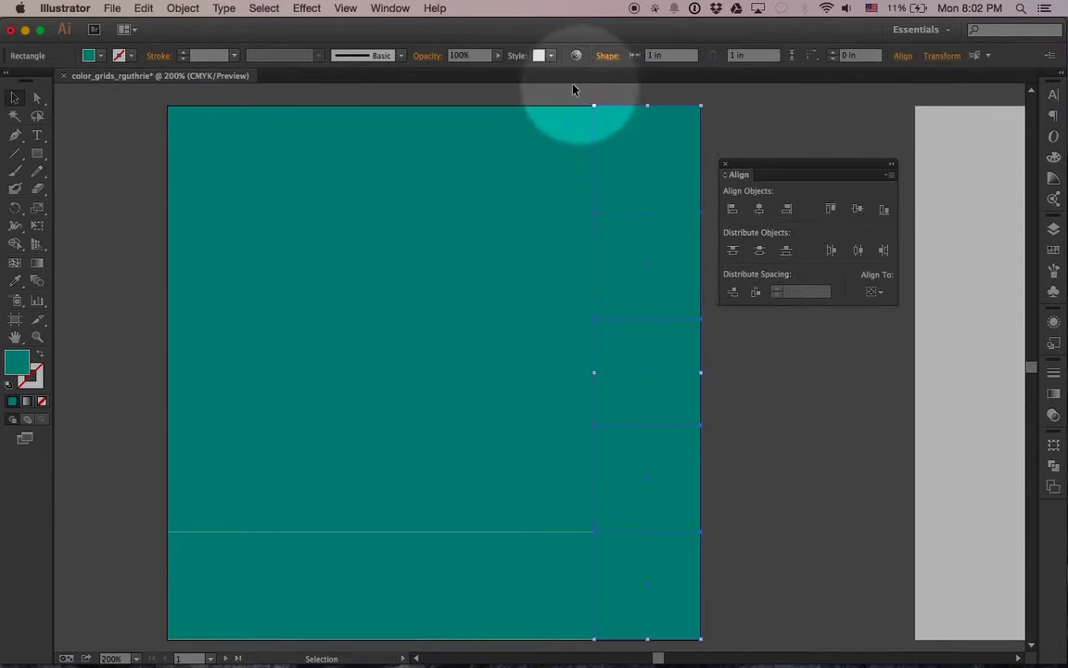
{"action": "left_click_drag", "start_coordinate": [544, 97], "coordinate": [556, 619]}
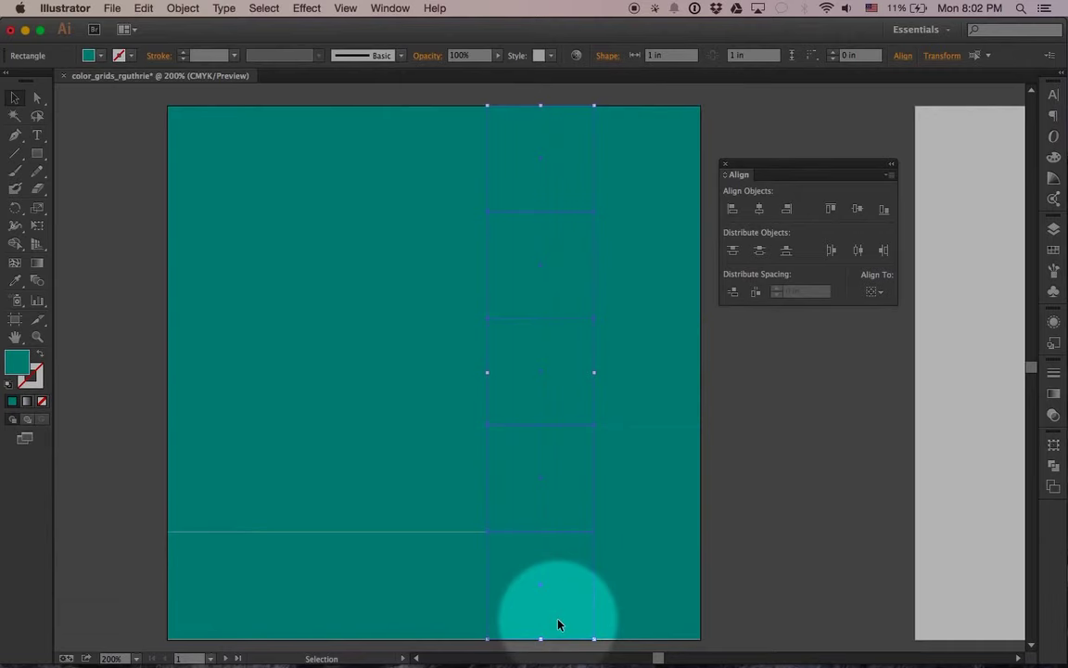
{"action": "left_click", "coordinate": [735, 292]}
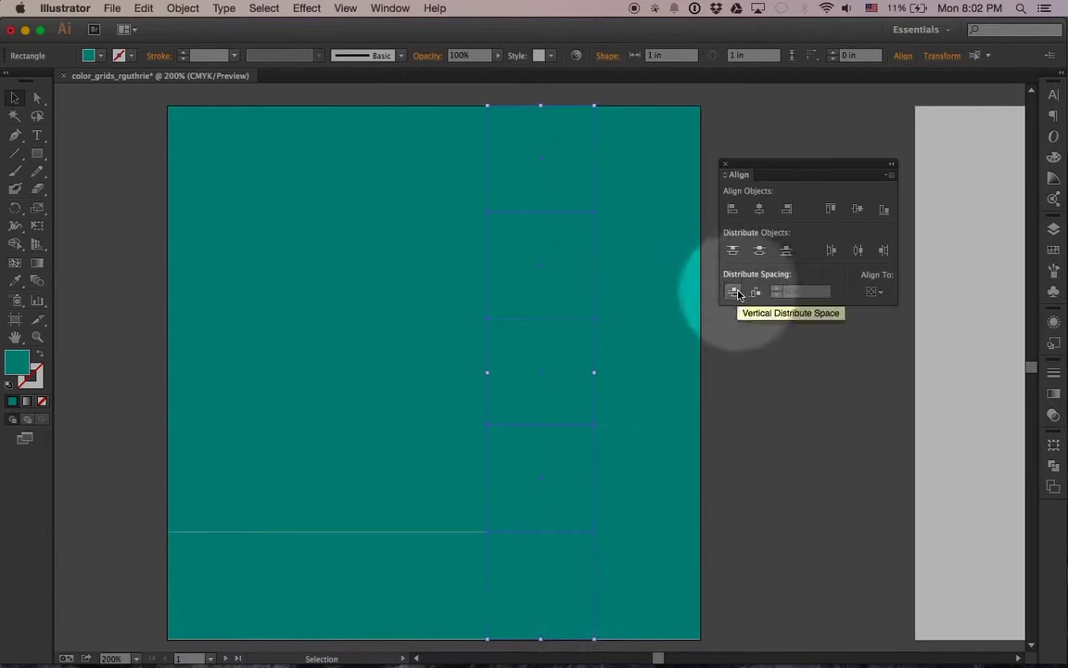
{"action": "left_click", "coordinate": [735, 293]}
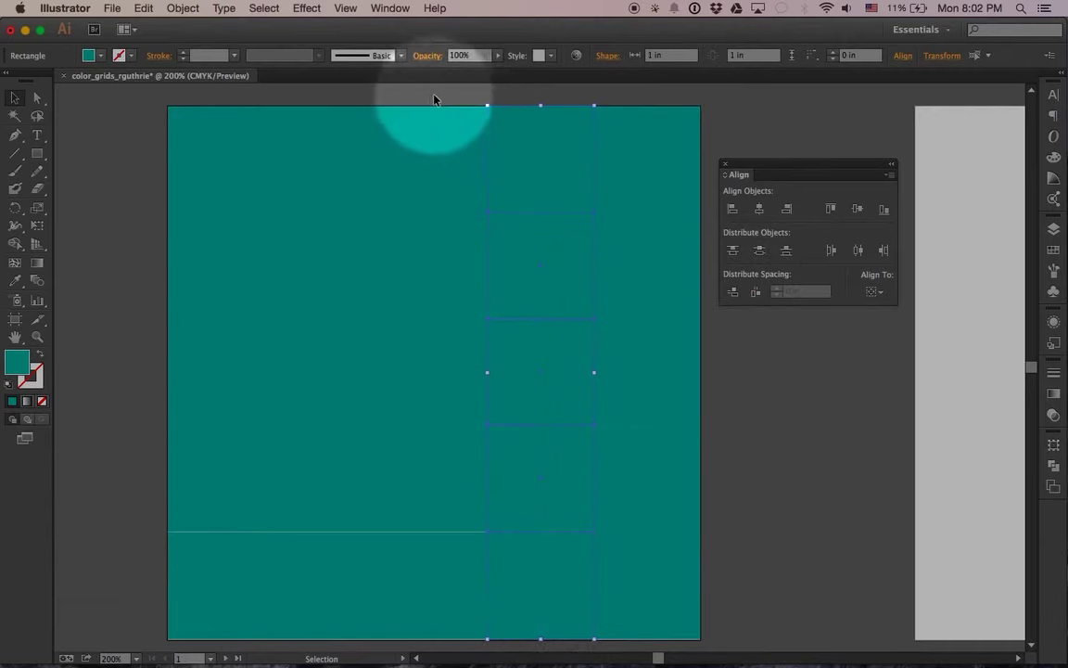
{"action": "left_click_drag", "start_coordinate": [425, 96], "coordinate": [433, 609]}
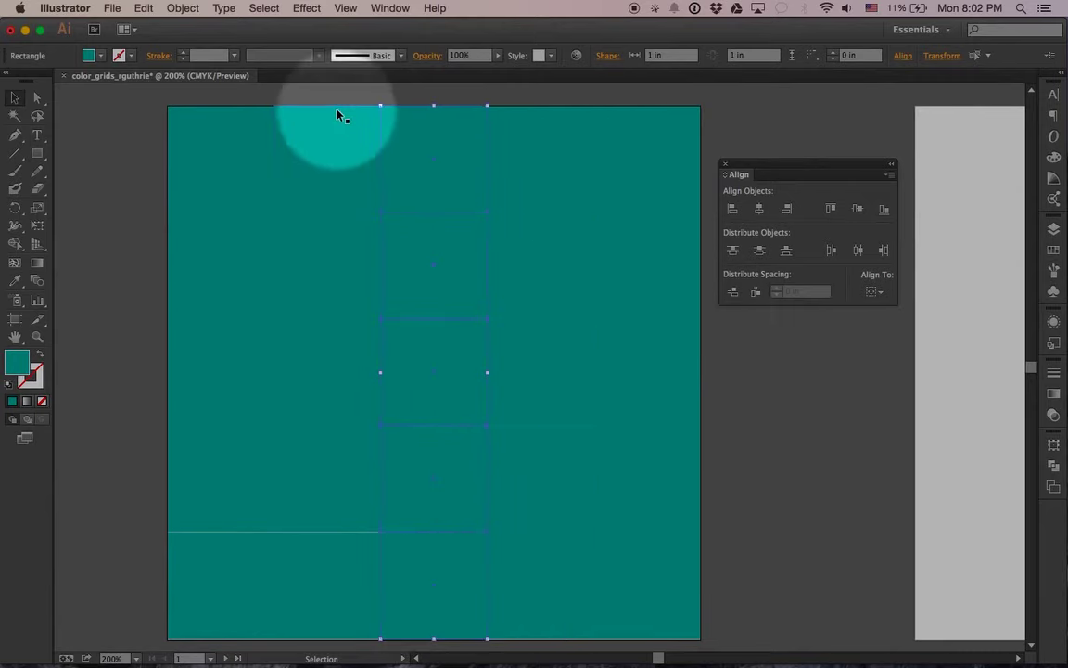
{"action": "left_click_drag", "start_coordinate": [309, 162], "coordinate": [353, 560]}
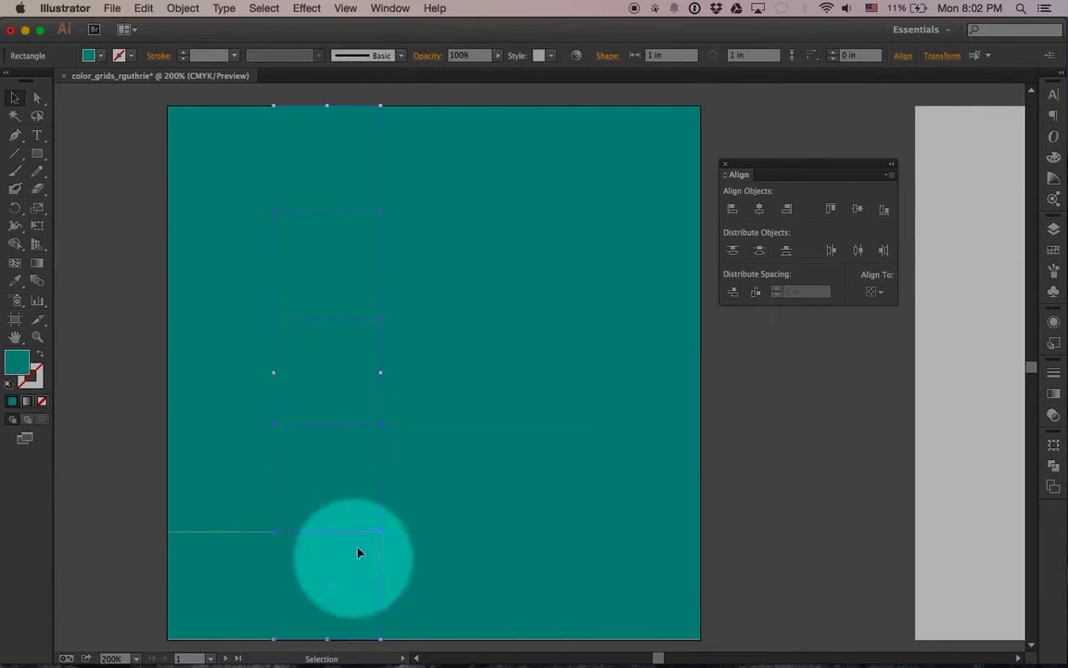
{"action": "left_click", "coordinate": [732, 292]}
{"action": "mouse_move", "coordinate": [227, 130]}
{"action": "left_mouse_down"}
{"action": "mouse_move", "coordinate": [215, 103]}
{"action": "mouse_move", "coordinate": [237, 566]}
{"action": "left_mouse_up"}
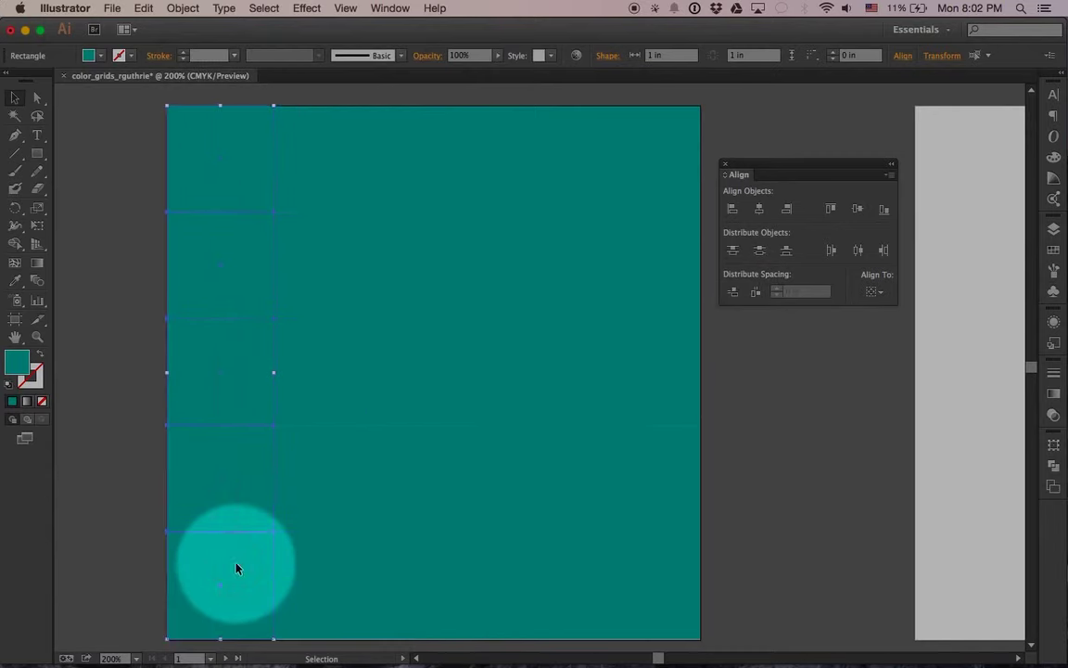
{"action": "left_click", "coordinate": [733, 293]}
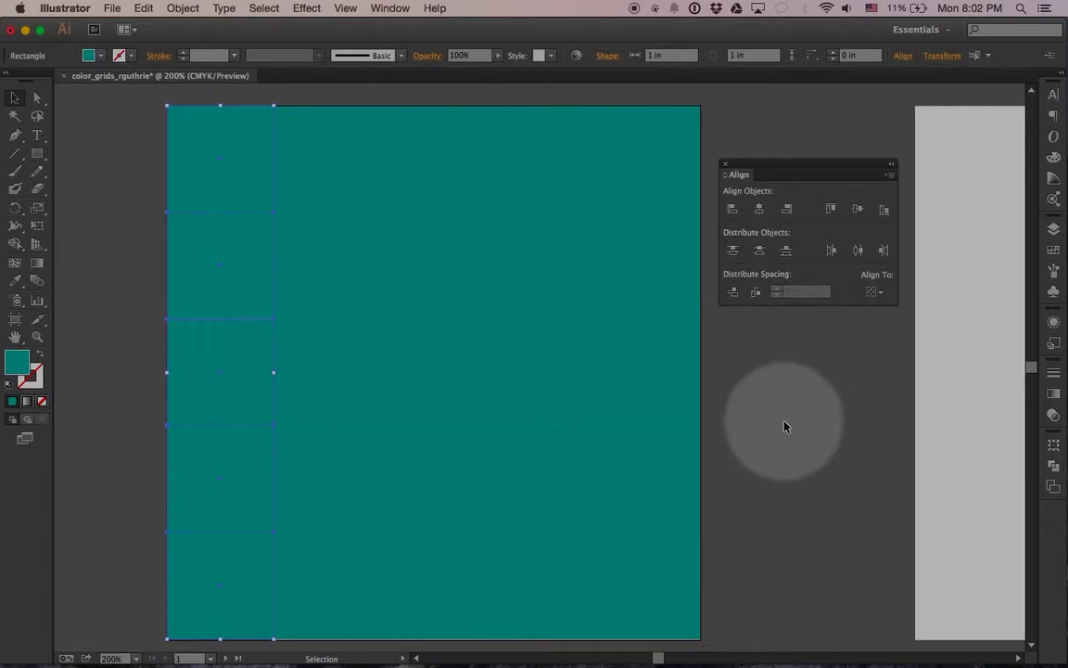
{"action": "left_click", "coordinate": [785, 426]}
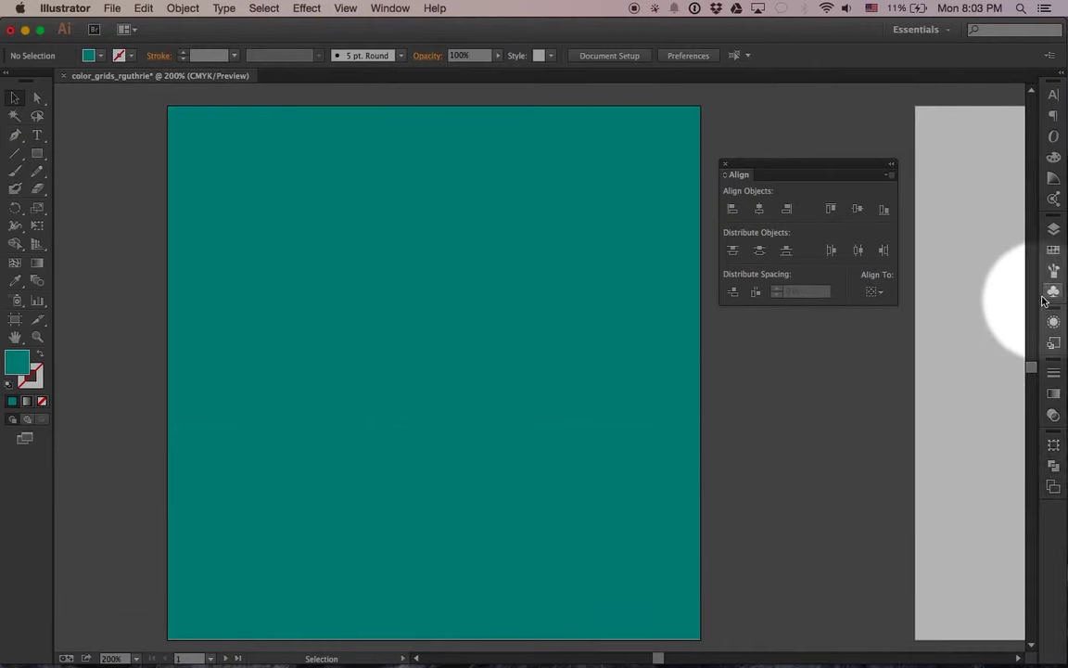
Add Layer 2 above the grid in the Layers panel and lock Layer 1
{"action": "left_click", "coordinate": [1054, 229]}
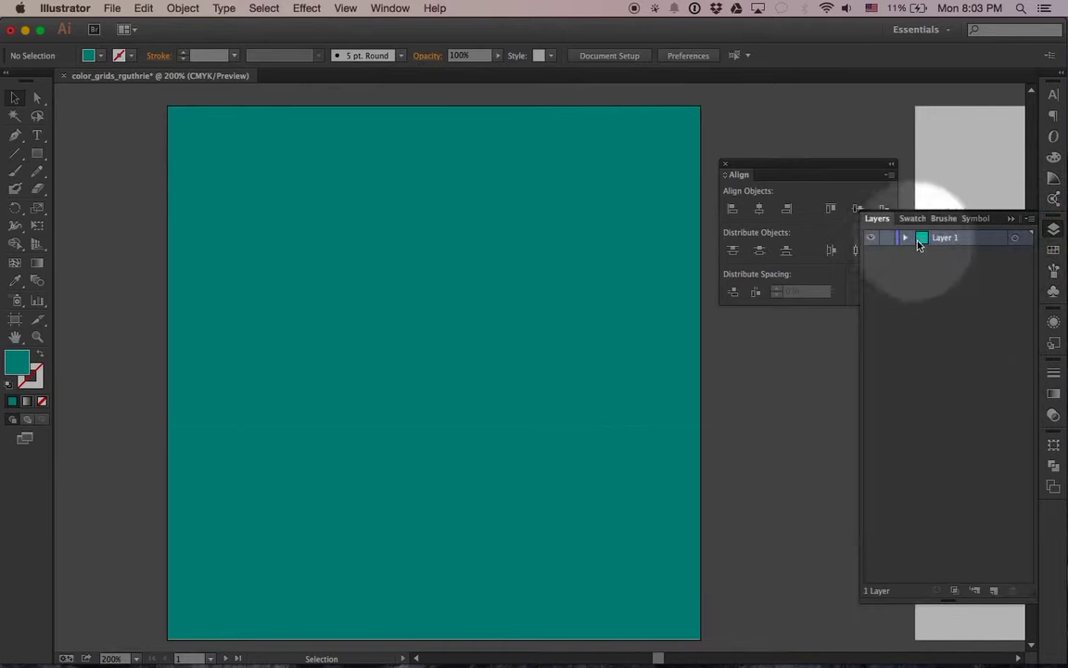
{"action": "left_click", "coordinate": [993, 591]}
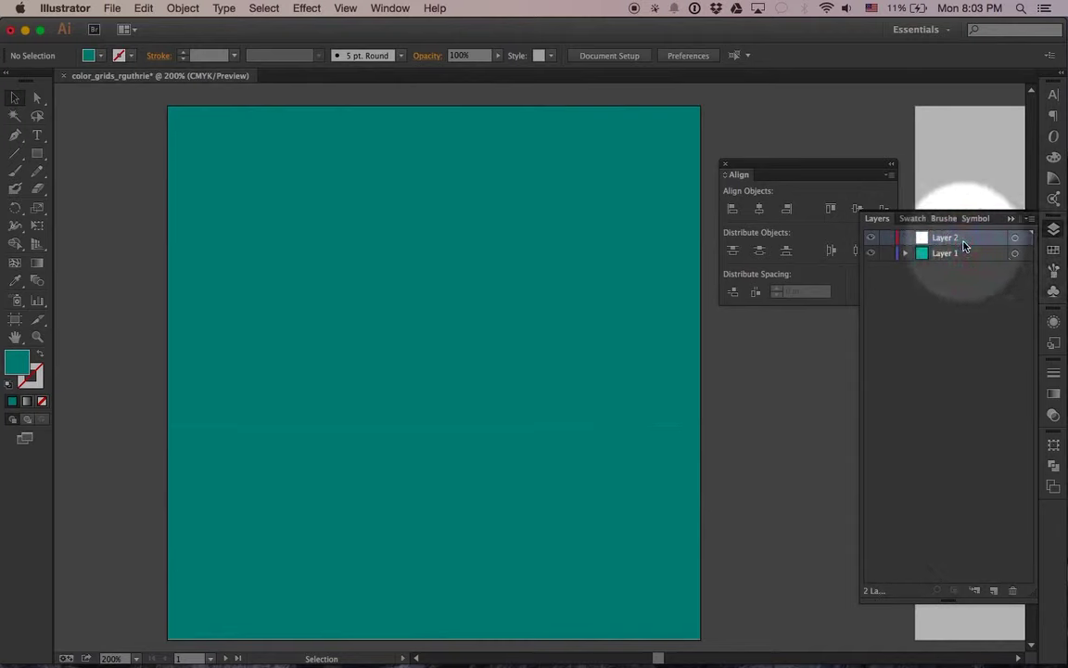
{"action": "left_click", "coordinate": [887, 253]}
Add a text frame reading 'Analogous colors' near the artboard top and enlarge it to 36 pt
{"action": "left_click", "coordinate": [36, 136]}
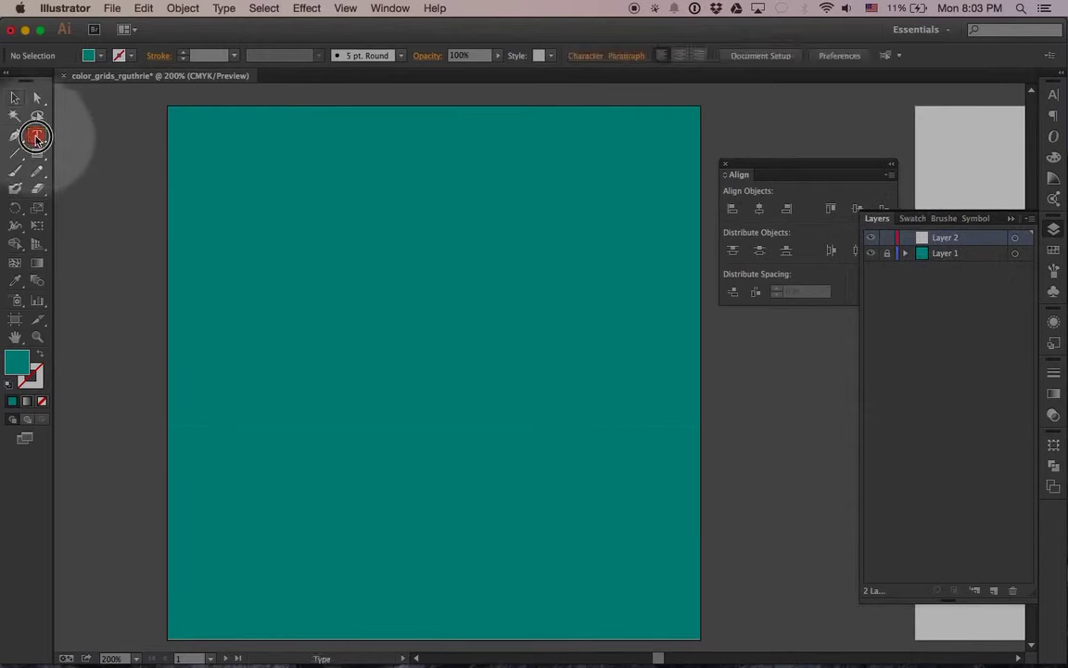
{"action": "mouse_move", "coordinate": [241, 158]}
{"action": "left_mouse_down"}
{"action": "mouse_move", "coordinate": [507, 336]}
{"action": "mouse_move", "coordinate": [649, 395]}
{"action": "left_mouse_up"}
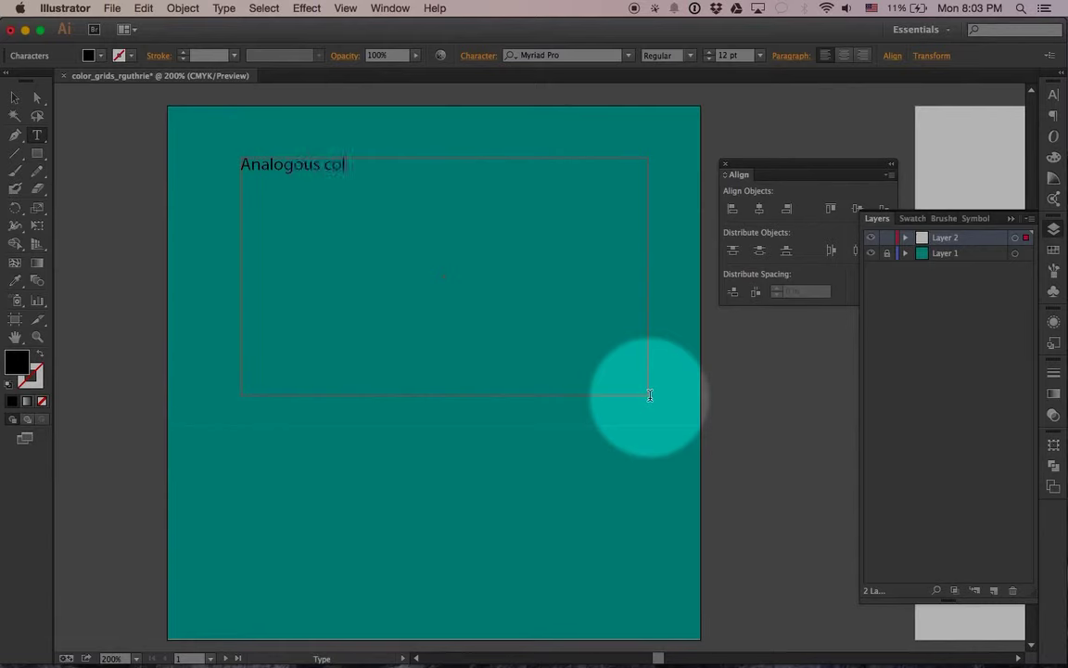
{"action": "key", "text": "ctrl+a"}
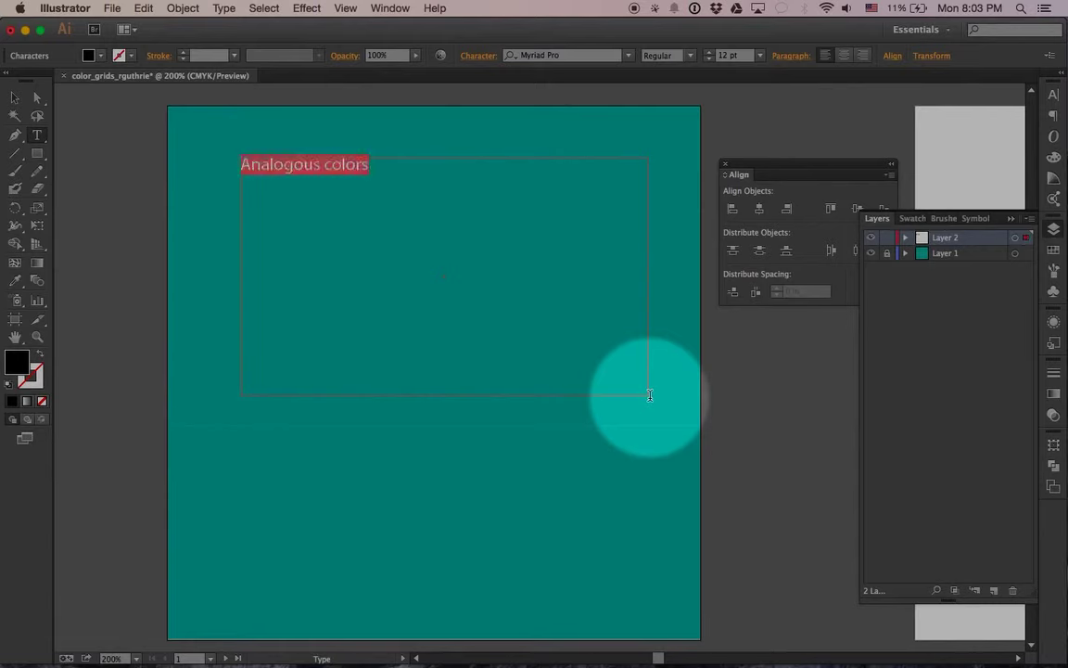
{"action": "key", "text": "ctrl+shift+period"}
{"action": "key", "text": "ctrl+shift+period"}
{"action": "key", "text": "ctrl+shift+period"}
{"action": "key", "text": "ctrl+shift+period"}
{"action": "key", "text": "ctrl+shift+period"}
{"action": "key", "text": "ctrl+shift+period"}
{"action": "key", "text": "ctrl+shift+period"}
{"action": "key", "text": "ctrl+shift+period"}
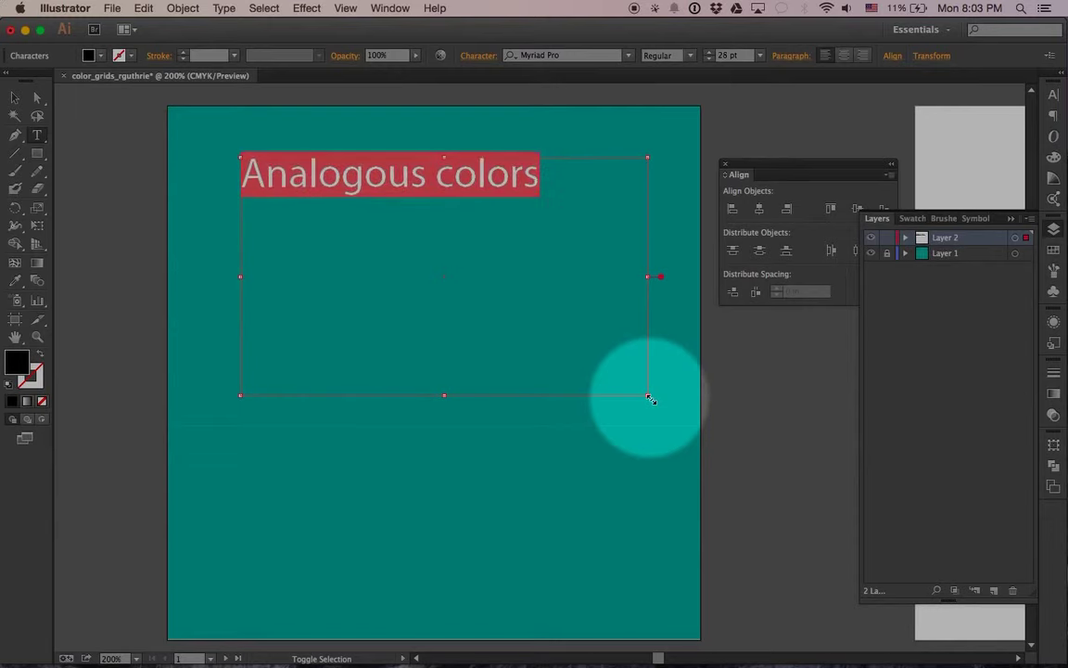
{"action": "key", "text": "ctrl+shift+period"}
{"action": "key", "text": "ctrl+shift+period"}
{"action": "key", "text": "ctrl+shift+period"}
{"action": "key", "text": "ctrl+shift+period"}
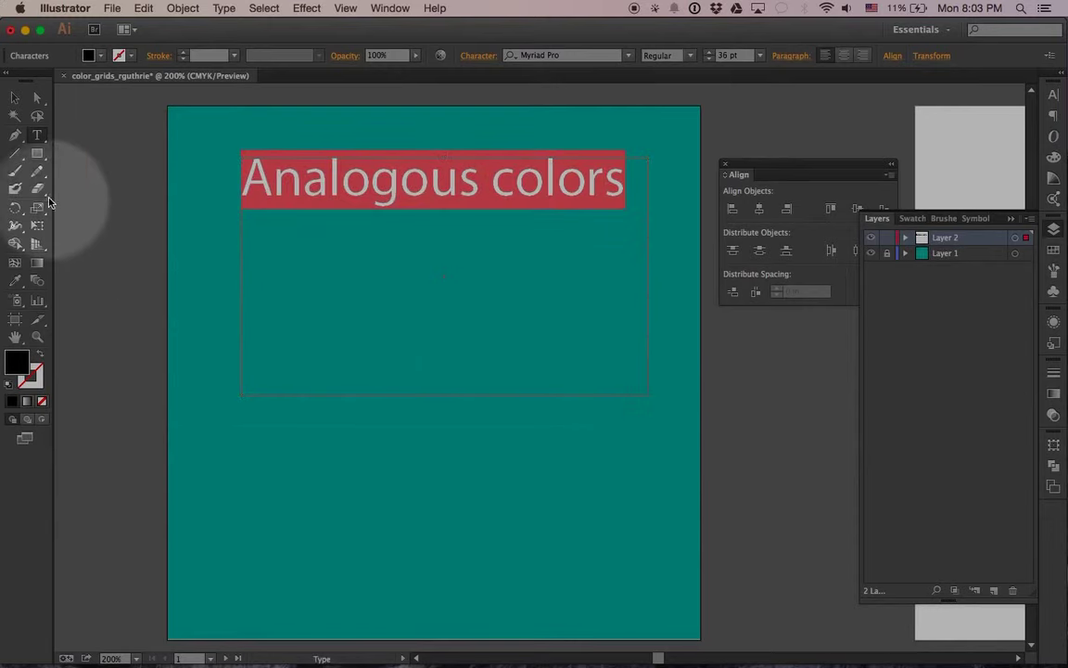
{"action": "left_click", "coordinate": [12, 97]}
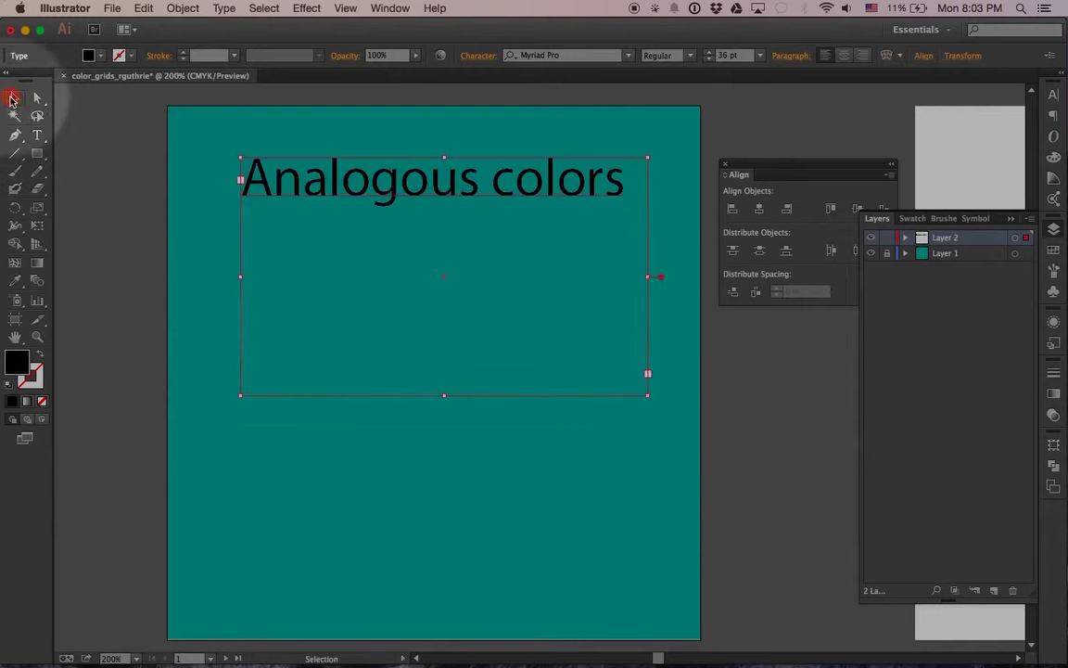
Hide the label layer (Layer 2) and unlock the grid layer (Layer 1)
{"action": "left_click", "coordinate": [872, 237]}
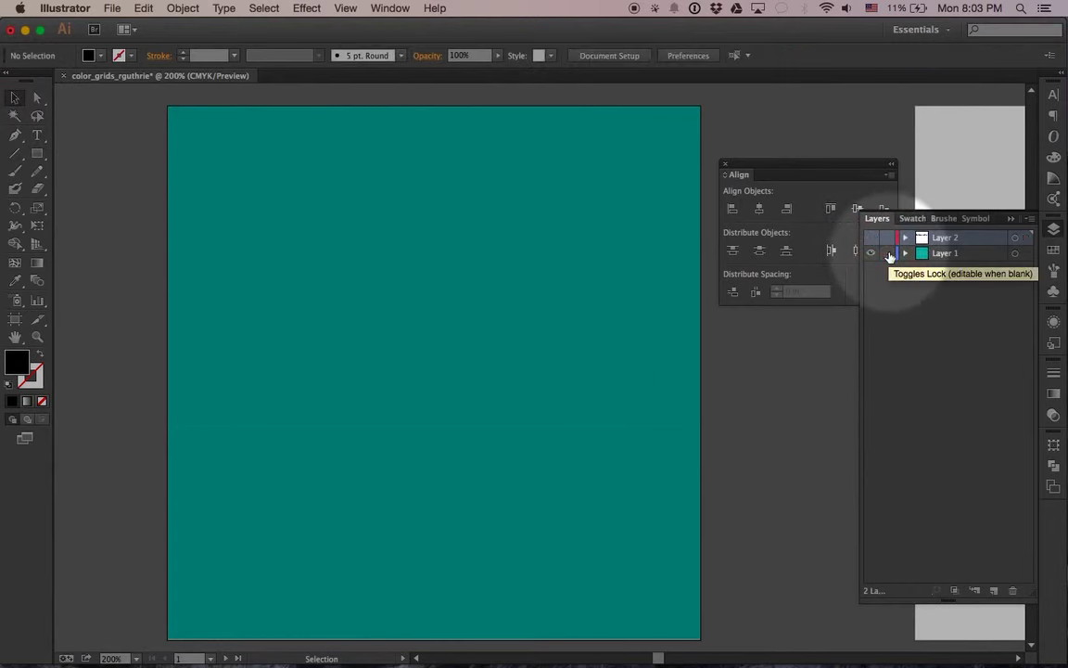
{"action": "left_click", "coordinate": [887, 254]}
{"action": "left_click", "coordinate": [38, 97]}
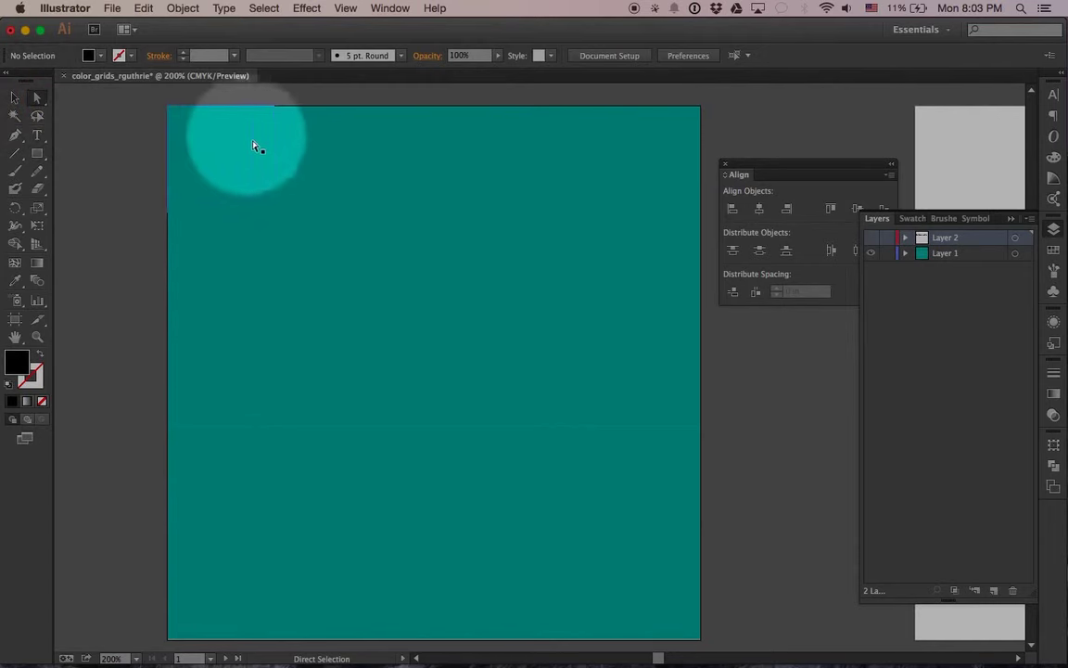
Fill the nine squares of the grid's top-left 3×3 block with blue (C=70 M=15 Y=0 K=0)
{"action": "left_click_drag", "start_coordinate": [332, 165], "coordinate": [260, 161]}
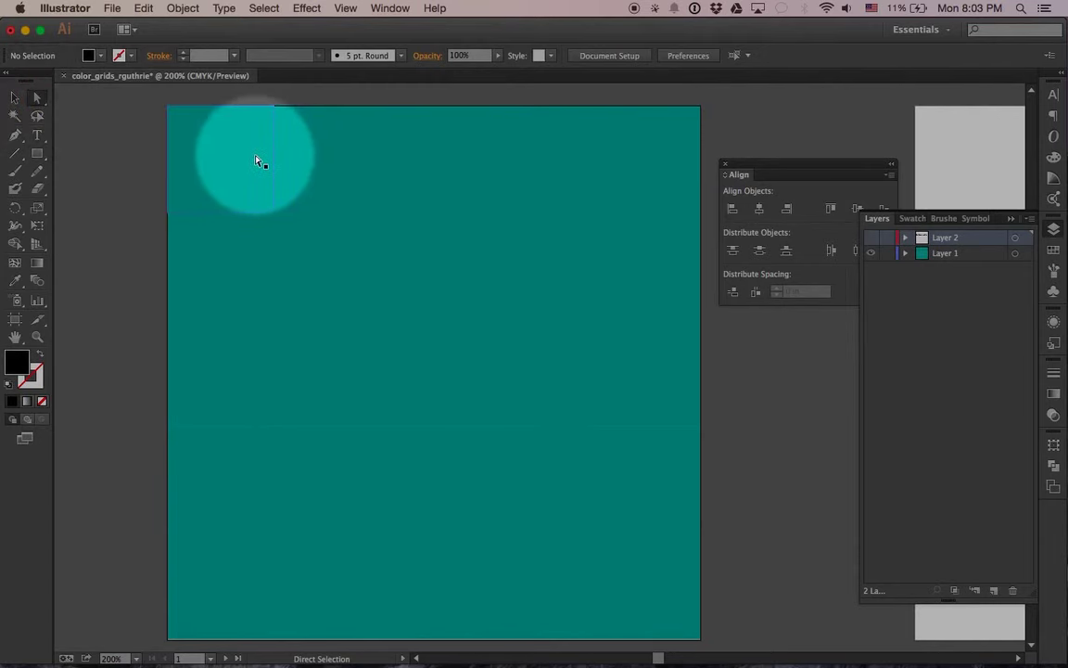
{"action": "left_click", "coordinate": [257, 159]}
{"action": "left_click", "coordinate": [322, 161], "text": "shift"}
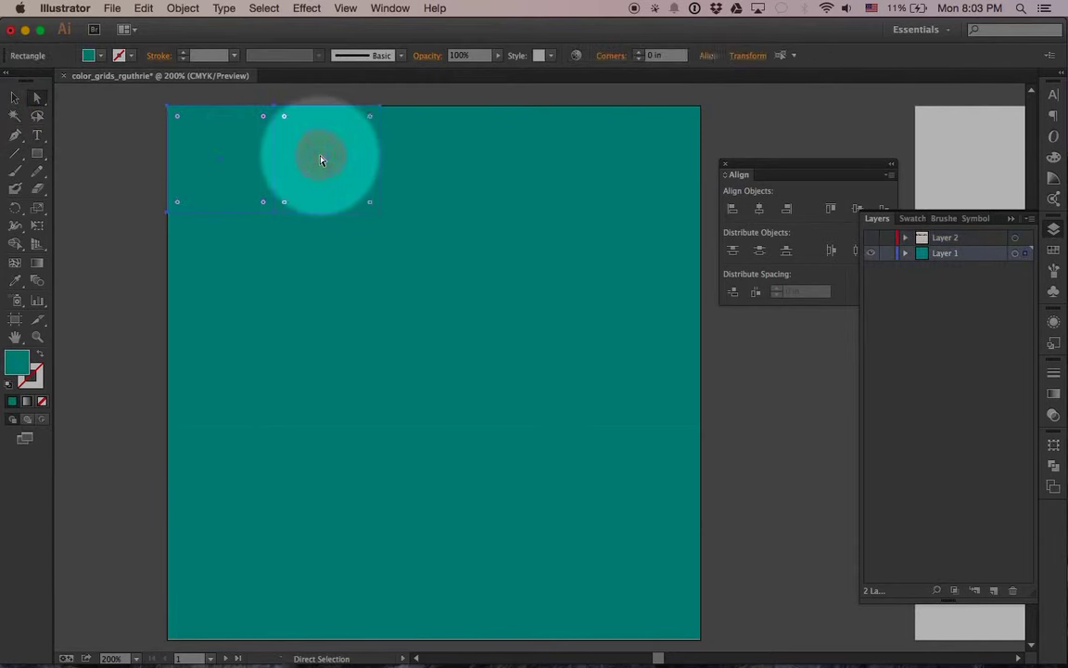
{"action": "left_click_drag", "start_coordinate": [417, 164], "coordinate": [423, 239]}
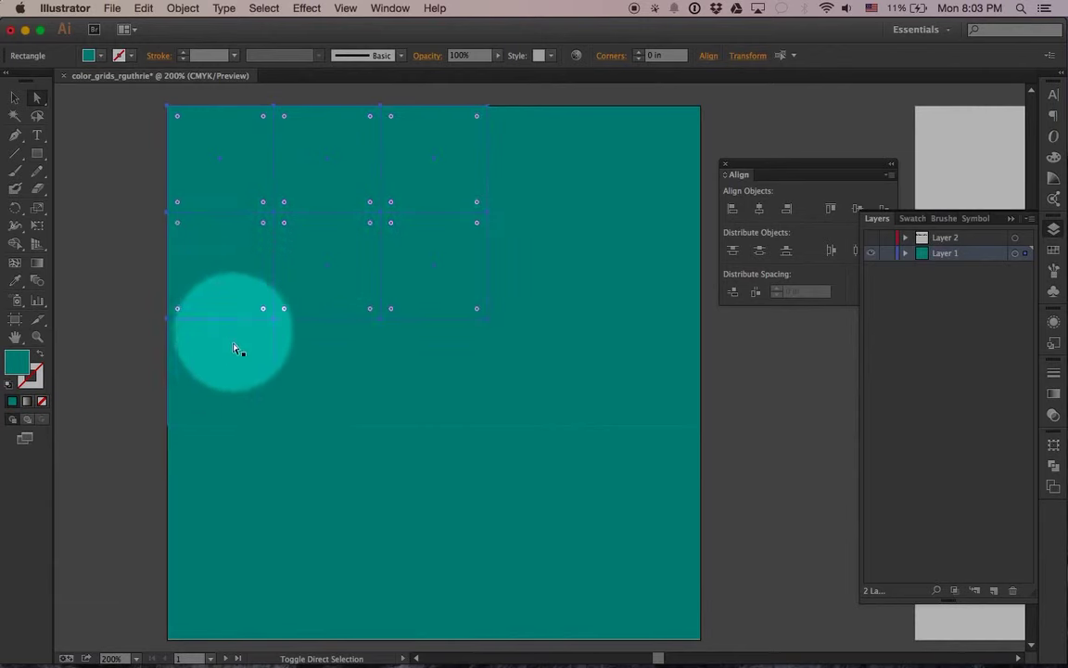
{"action": "key", "text": "super+d"}
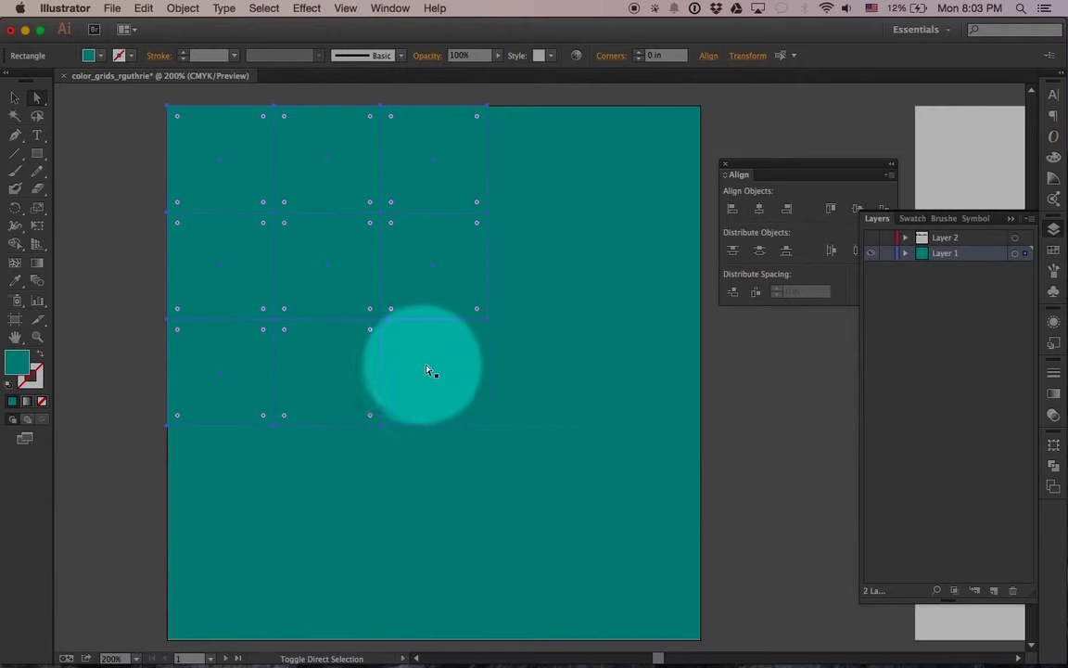
{"action": "left_click", "coordinate": [430, 368]}
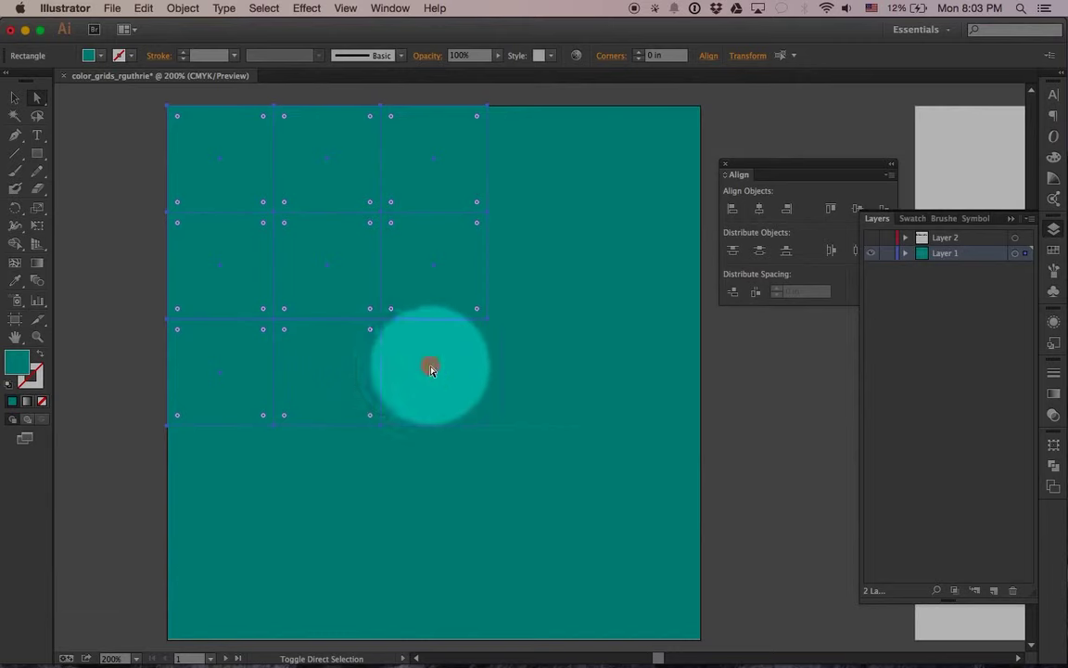
{"action": "left_click", "coordinate": [102, 57]}
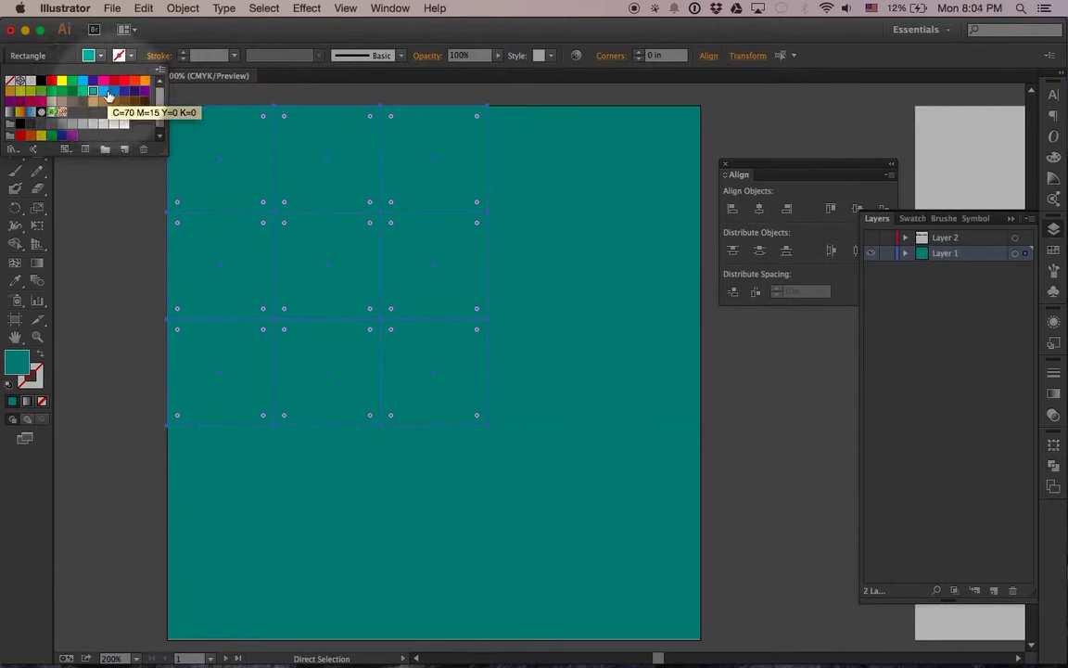
{"action": "left_click", "coordinate": [104, 90]}
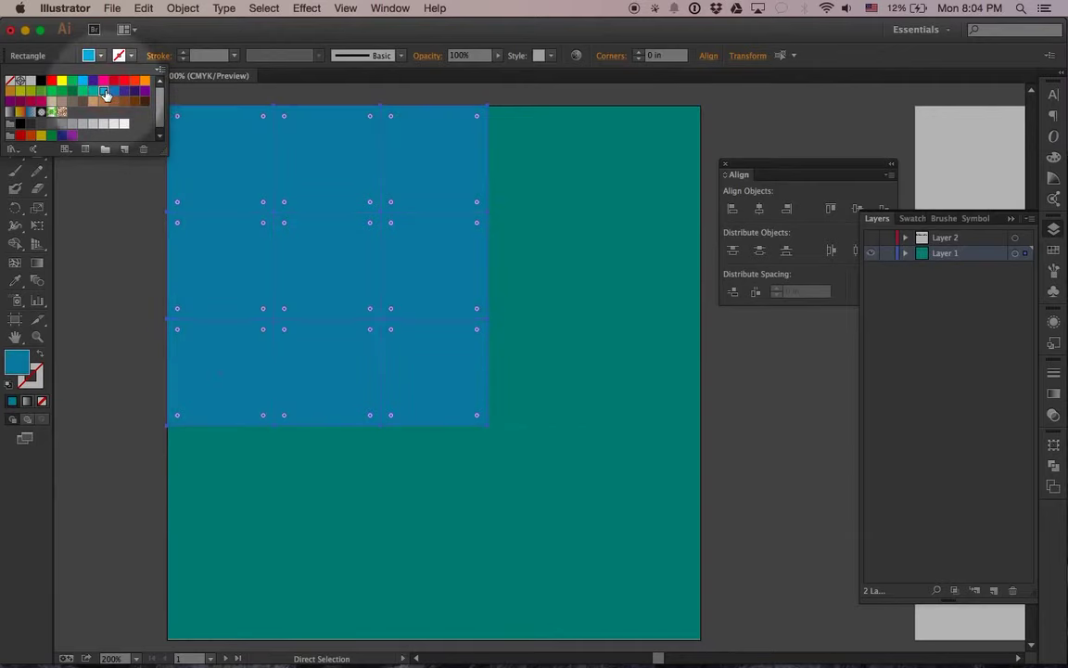
{"action": "left_click_drag", "start_coordinate": [502, 427], "coordinate": [419, 451]}
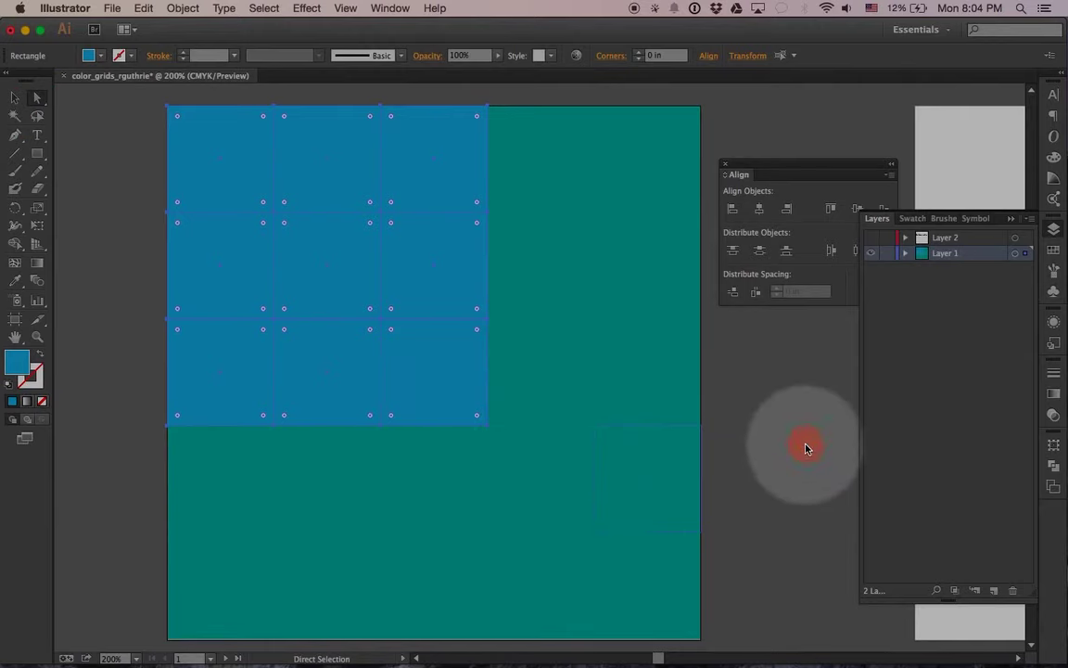
Select the nine squares making up the grid's lower-right 3×3 block
{"action": "left_click", "coordinate": [727, 377]}
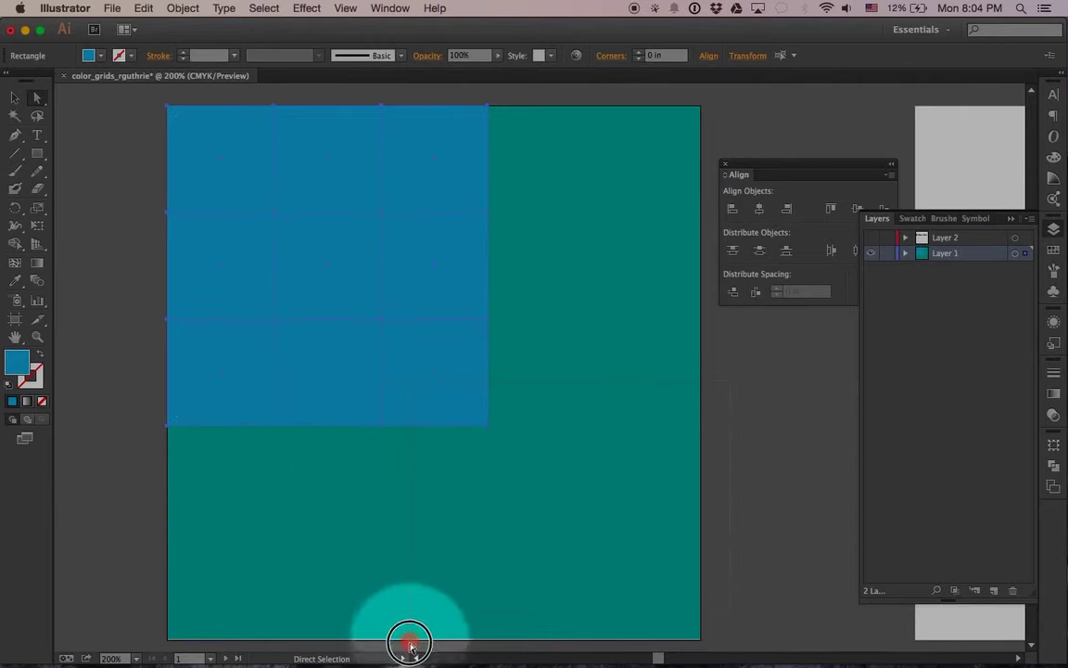
{"action": "left_click_drag", "start_coordinate": [342, 466], "coordinate": [412, 646]}
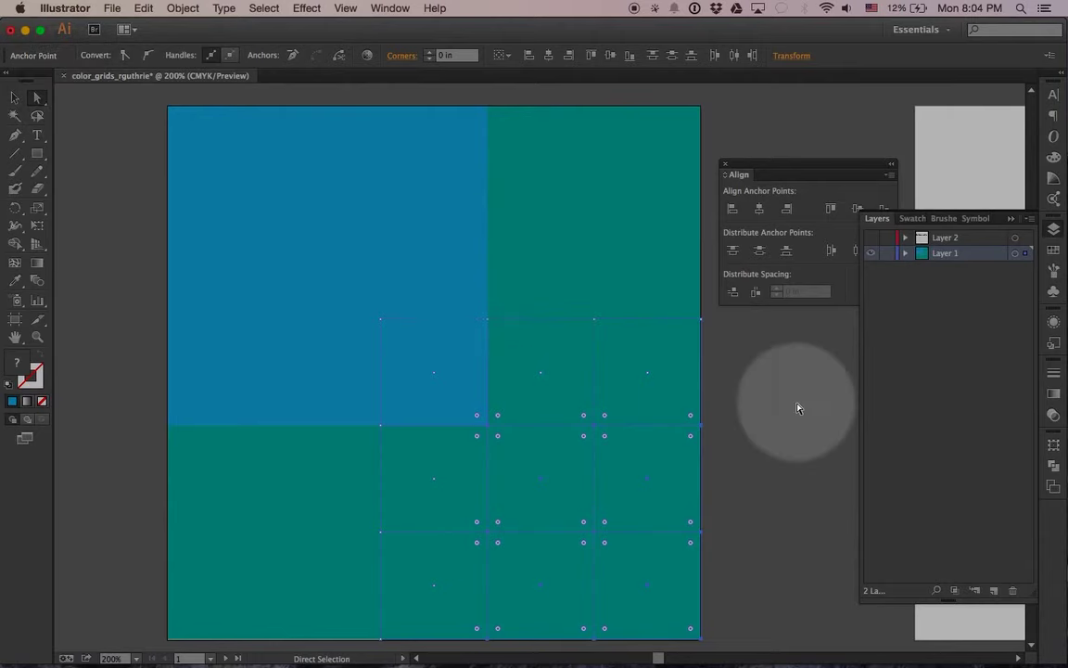
{"action": "left_click", "coordinate": [729, 383]}
{"action": "left_click", "coordinate": [668, 364]}
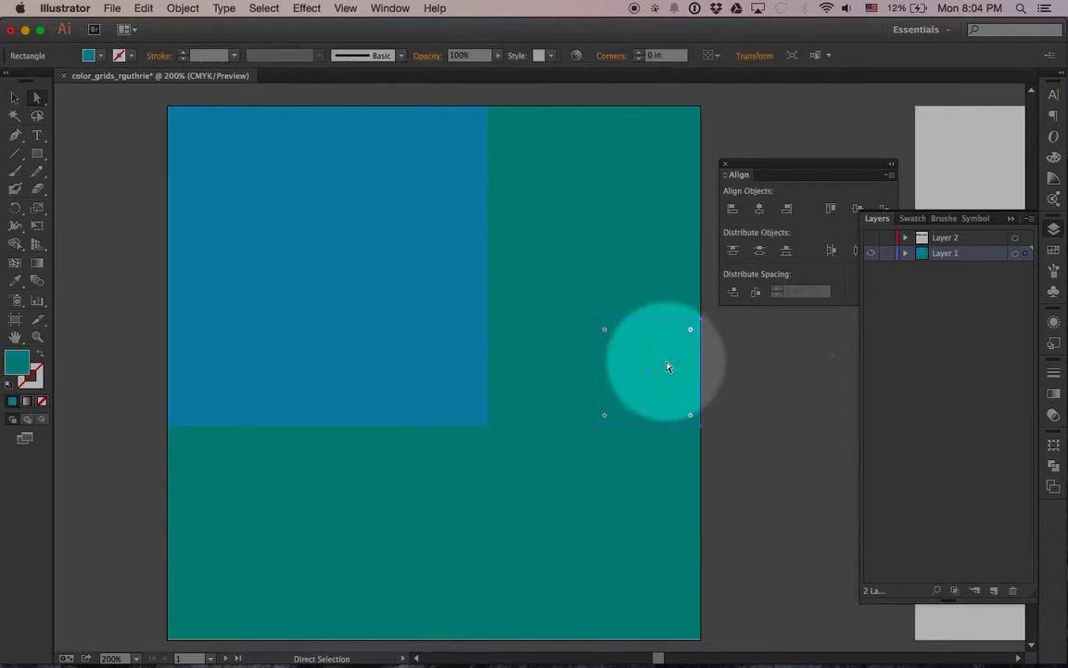
{"action": "left_click_drag", "start_coordinate": [668, 367], "coordinate": [562, 366]}
{"action": "key", "text": "ctrl+d"}
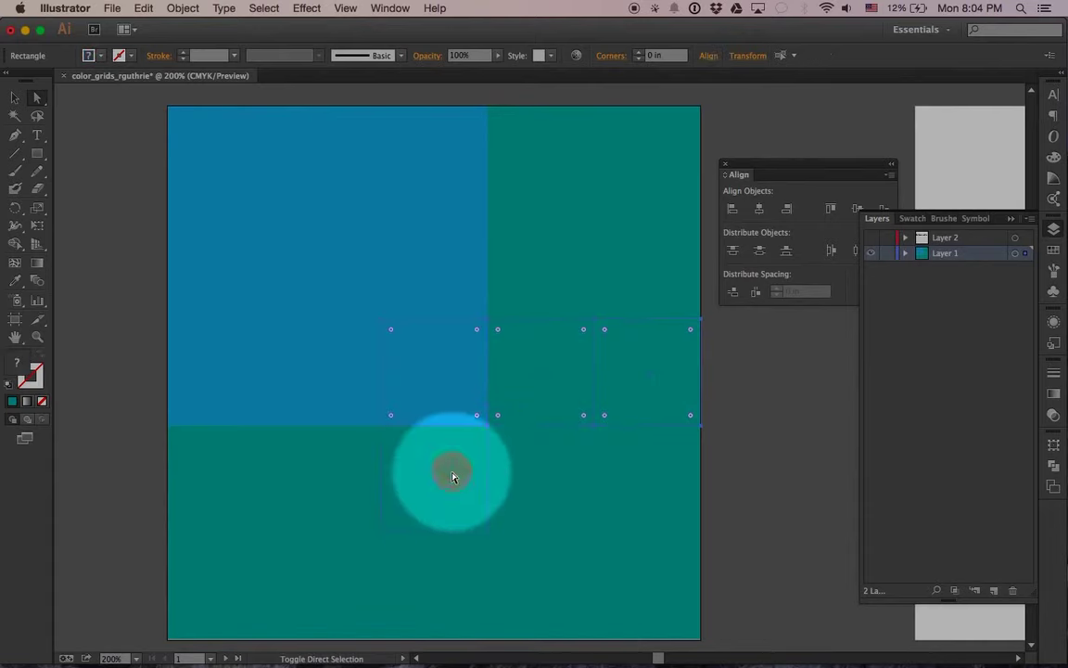
{"action": "left_click_drag", "start_coordinate": [453, 477], "coordinate": [544, 481]}
{"action": "mouse_move", "coordinate": [639, 499]}
{"action": "left_mouse_down"}
{"action": "mouse_move", "coordinate": [644, 589]}
{"action": "mouse_move", "coordinate": [461, 574]}
{"action": "left_mouse_up"}
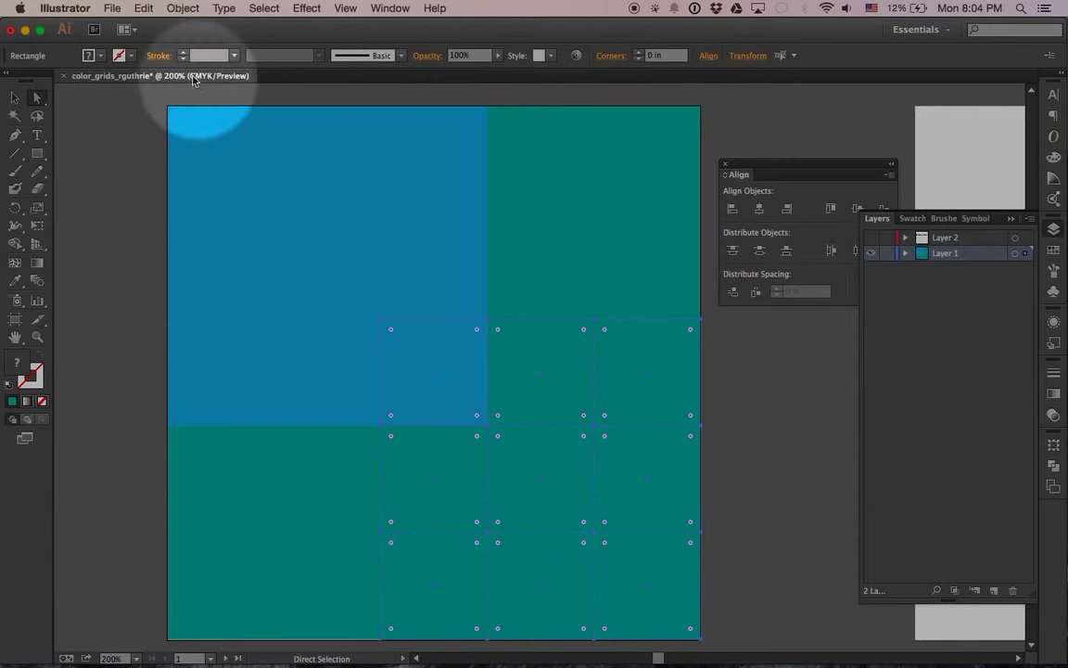
Fill those squares dark indigo (C=100 M=95 Y=5 K=0) and deselect them
{"action": "left_click", "coordinate": [99, 56]}
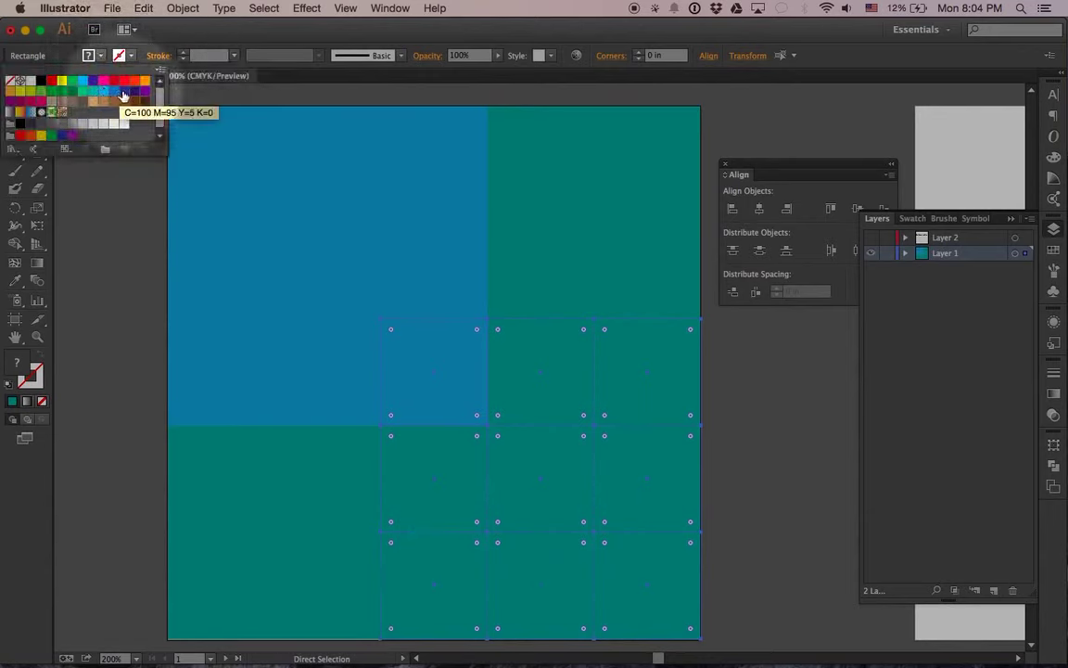
{"action": "left_click", "coordinate": [124, 96]}
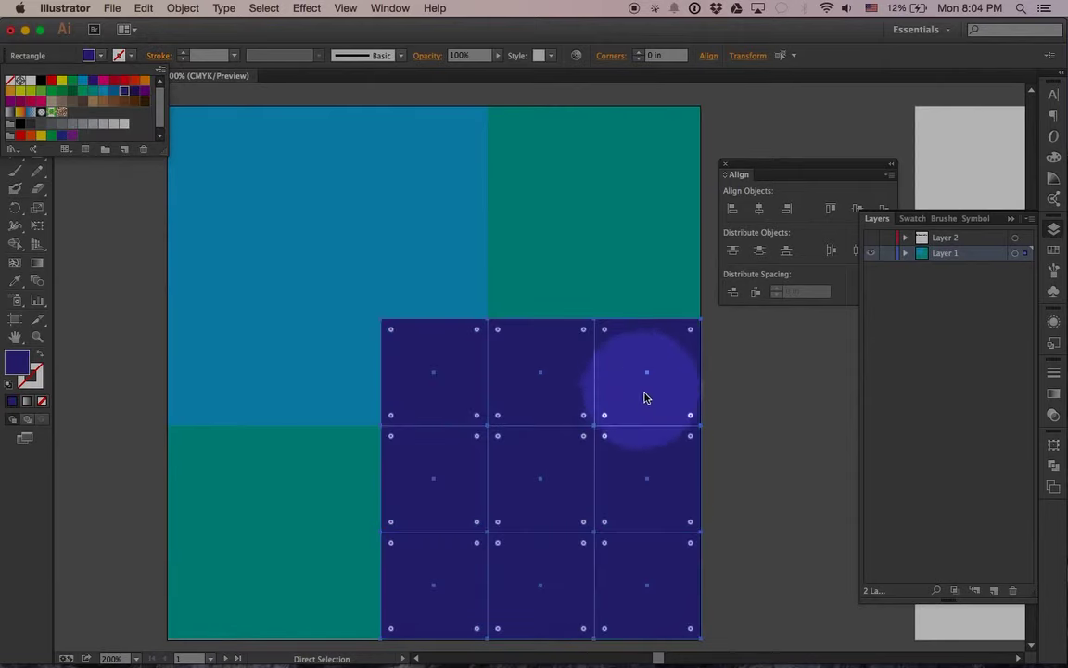
{"action": "left_click", "coordinate": [762, 429]}
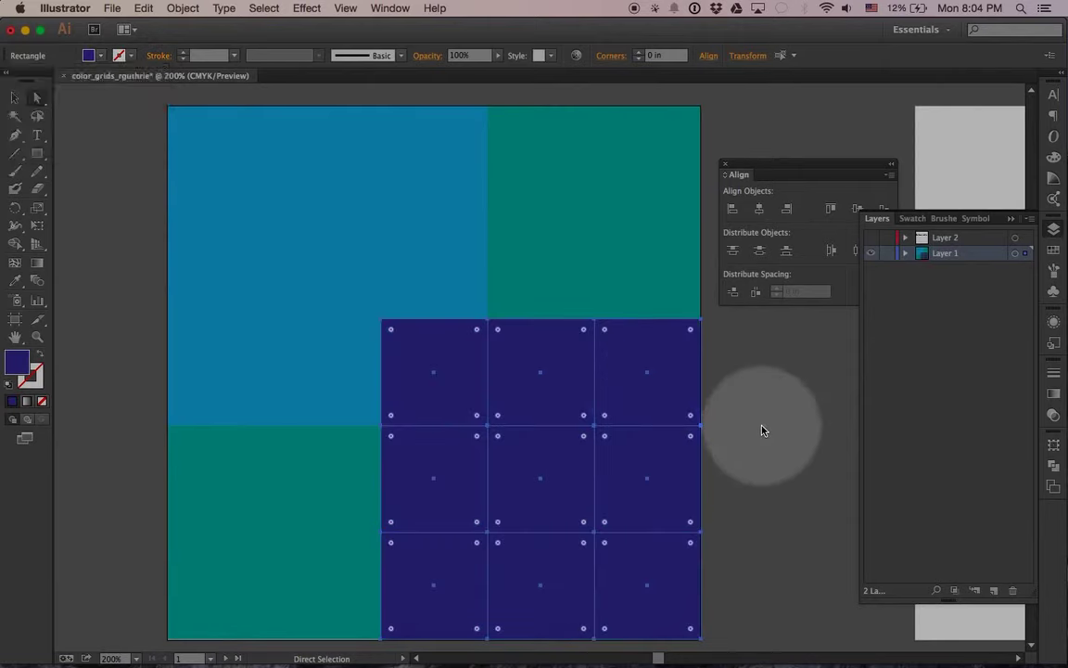
{"action": "left_click", "coordinate": [464, 373]}
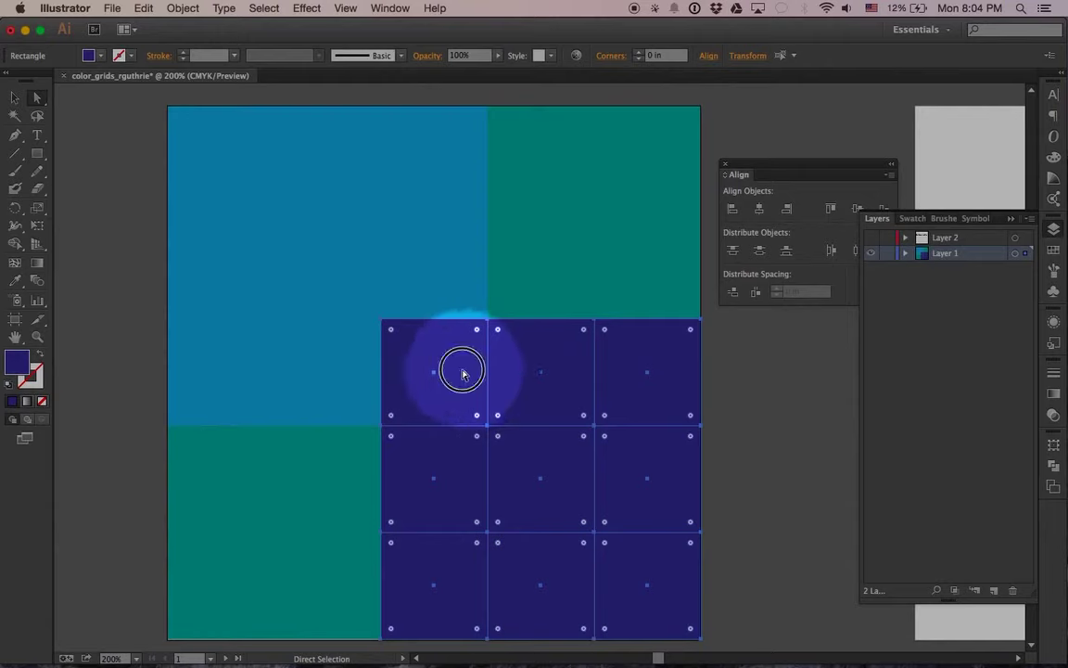
{"action": "left_click", "coordinate": [143, 391]}
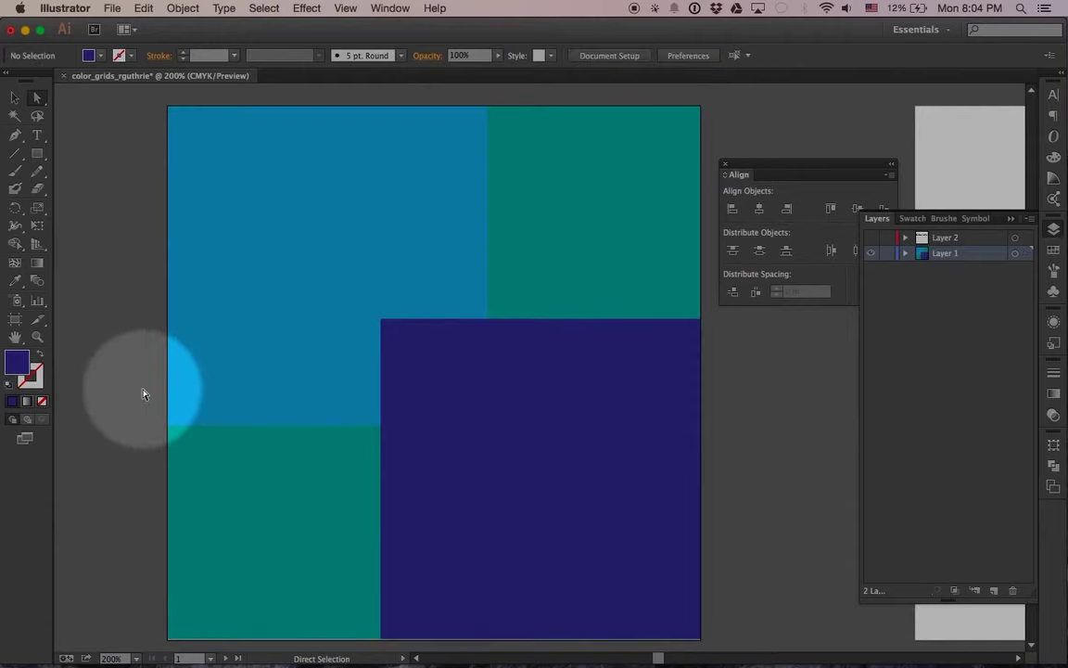
Make the grid's centre square teal
{"action": "left_click", "coordinate": [429, 375]}
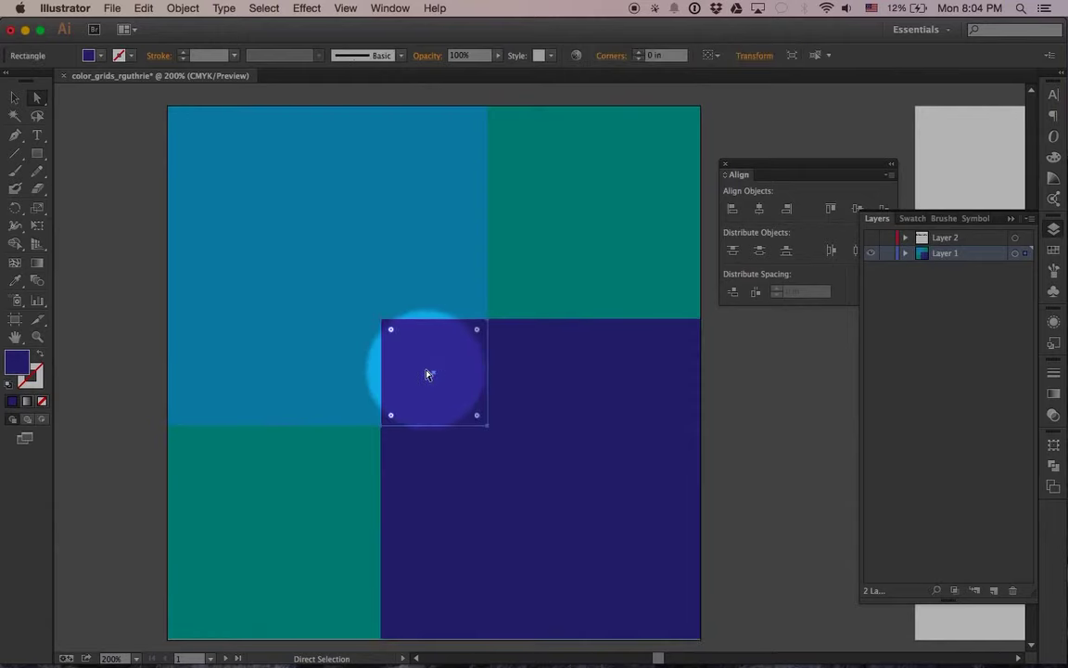
{"action": "left_click", "coordinate": [102, 58]}
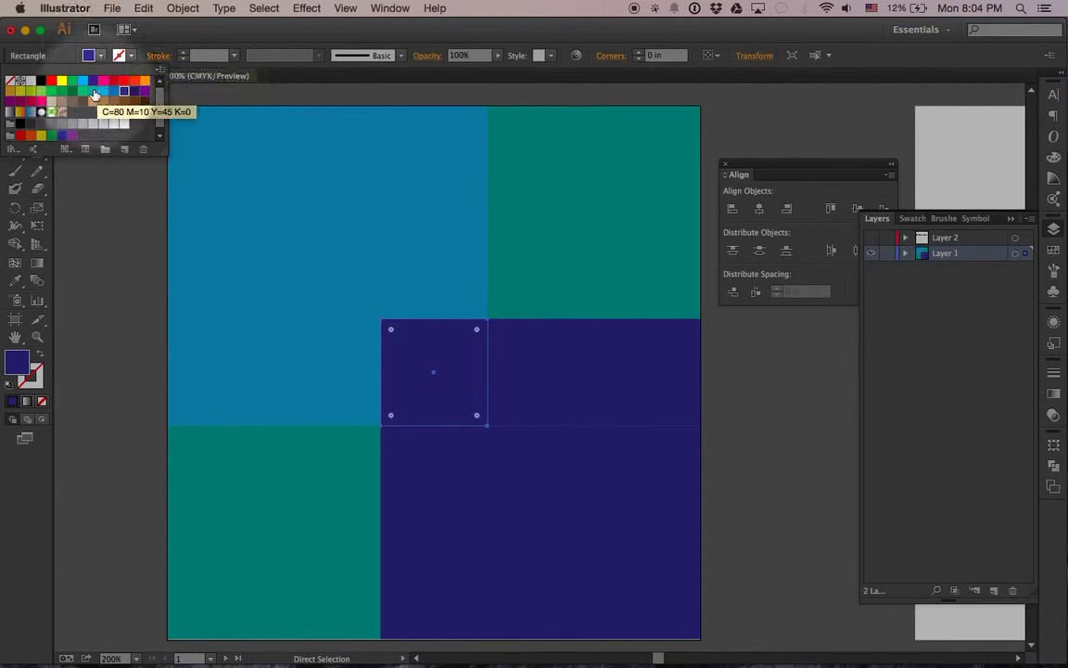
{"action": "left_click", "coordinate": [93, 92]}
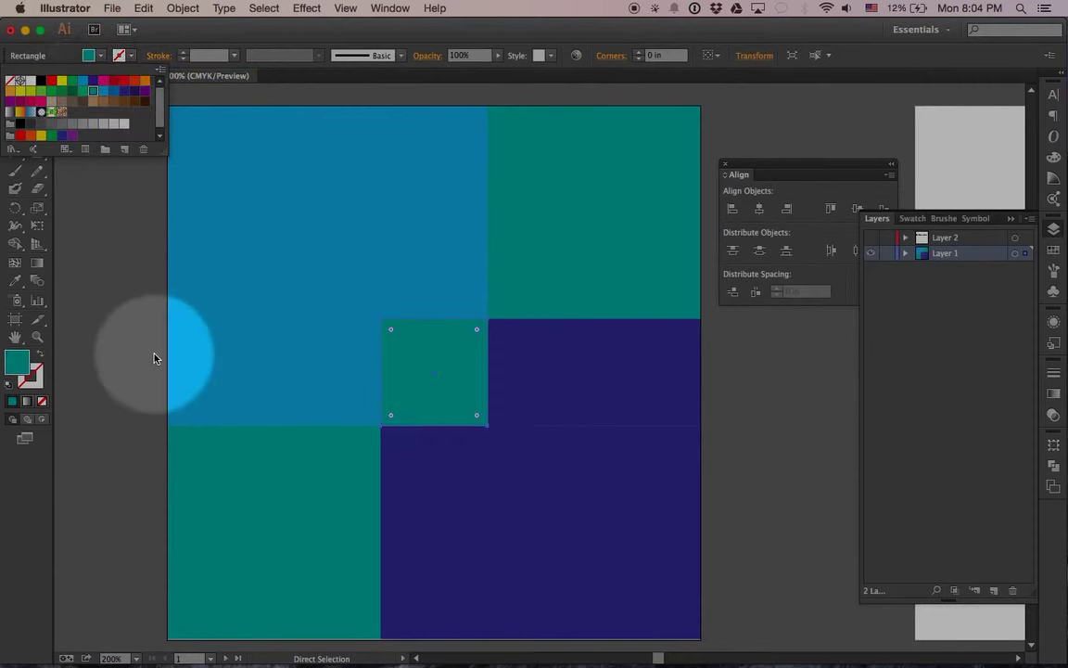
{"action": "left_click", "coordinate": [140, 445]}
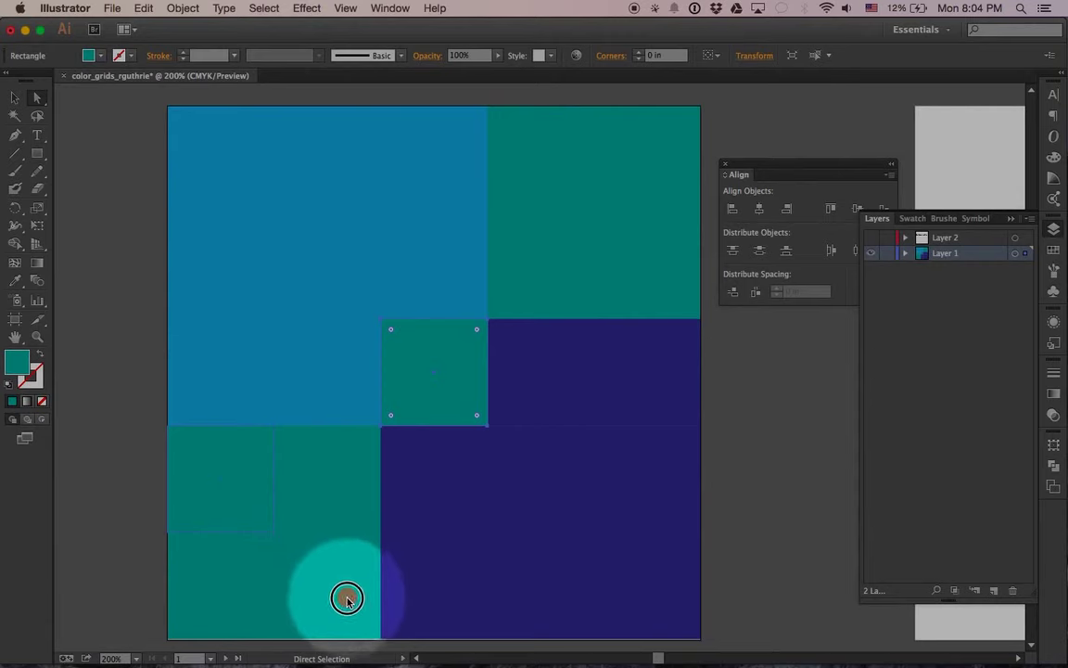
Fill the lower-left and upper-right 2×2 blocks with green (C=75 M=0 Y=75 K=0)
{"action": "left_click", "coordinate": [227, 477]}
{"action": "left_click", "coordinate": [310, 477], "text": "shift"}
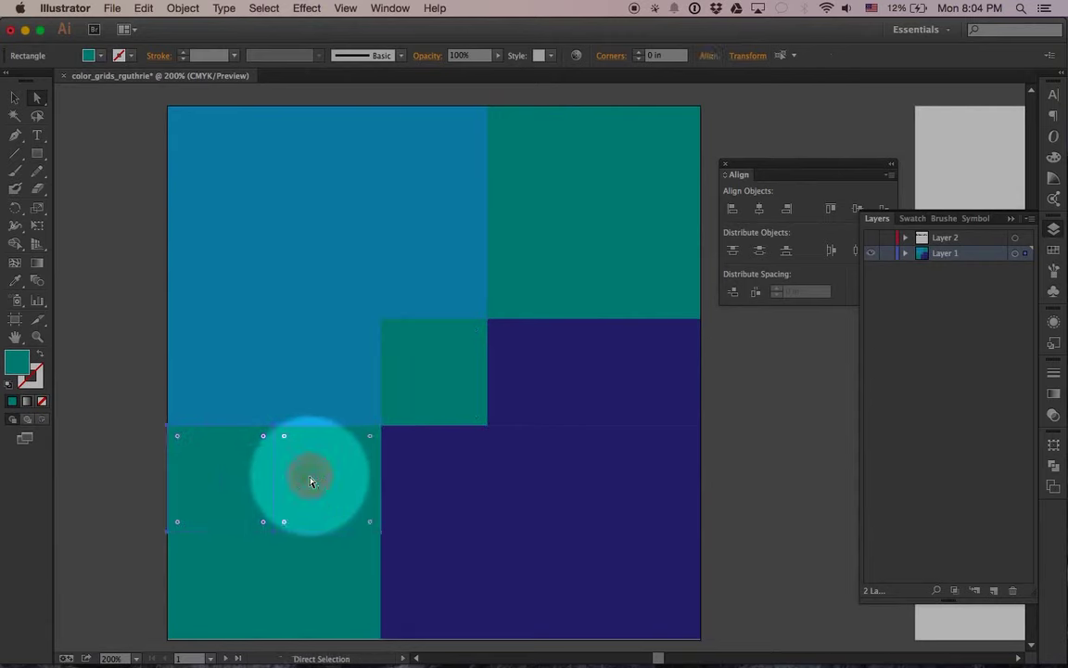
{"action": "left_click", "coordinate": [321, 563], "text": "shift"}
{"action": "left_click", "coordinate": [230, 568], "text": "shift"}
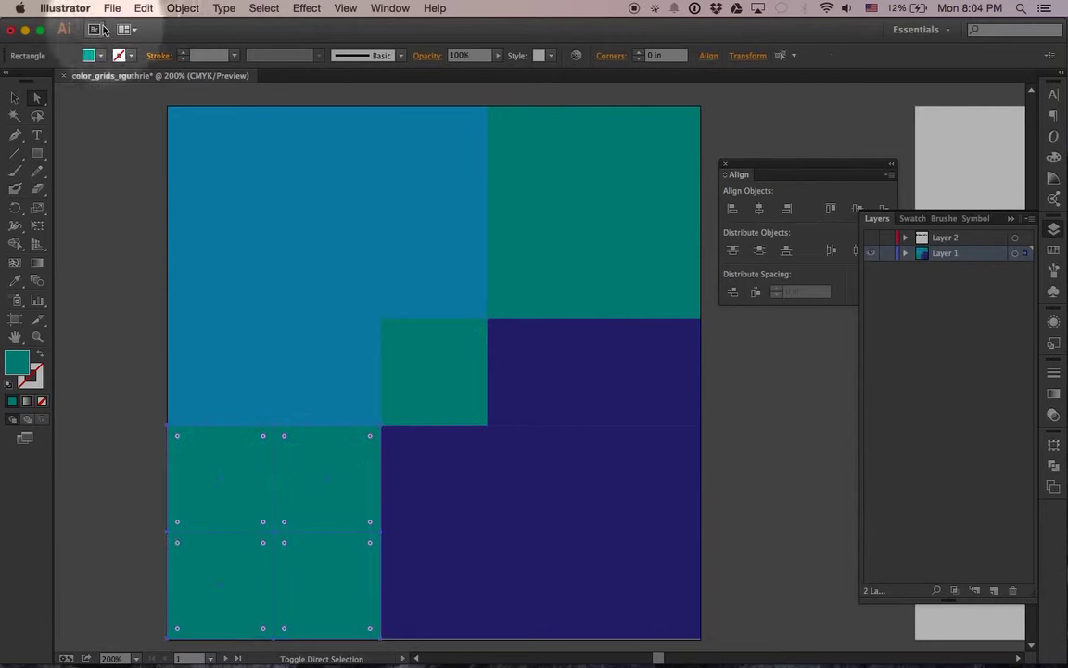
{"action": "left_click", "coordinate": [100, 56]}
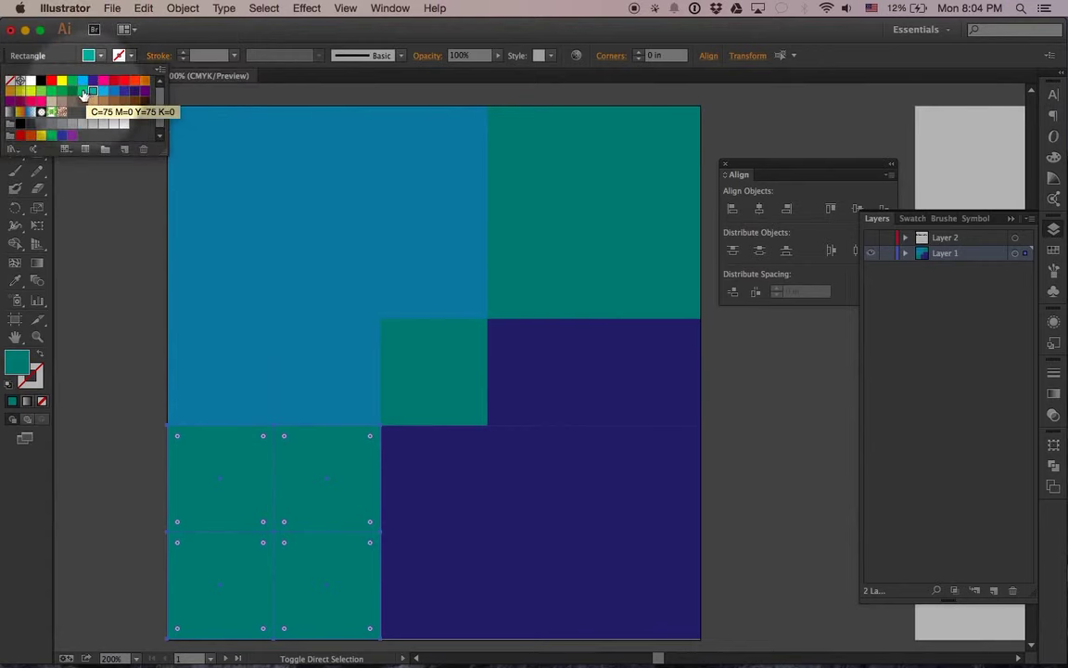
{"action": "left_click", "coordinate": [79, 91]}
{"action": "left_click", "coordinate": [558, 127]}
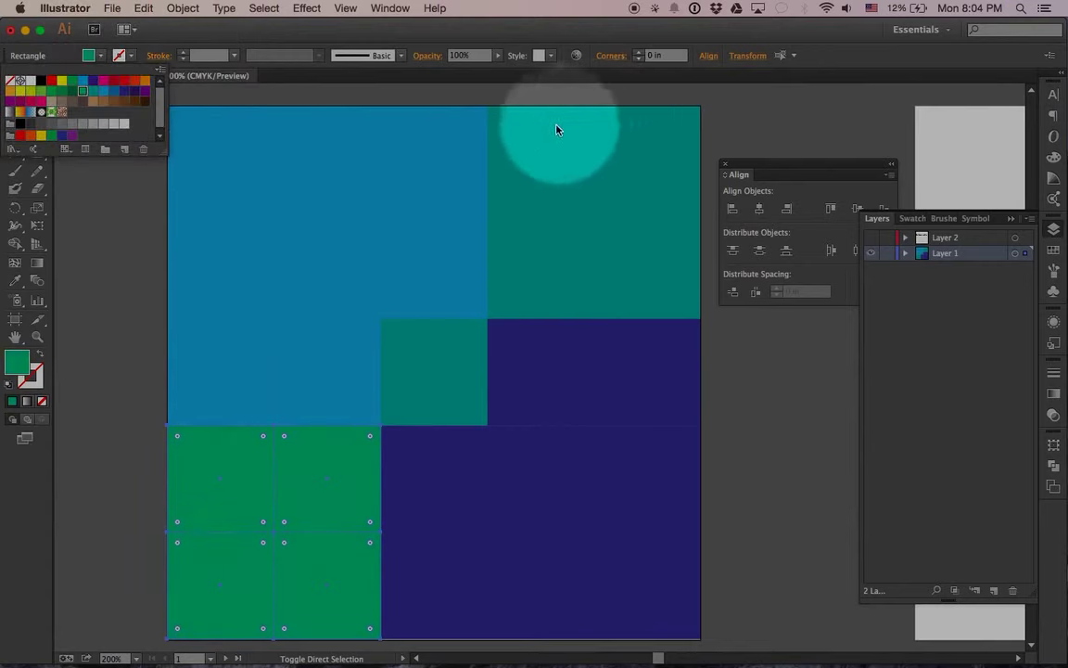
{"action": "left_click", "coordinate": [631, 148], "text": "shift"}
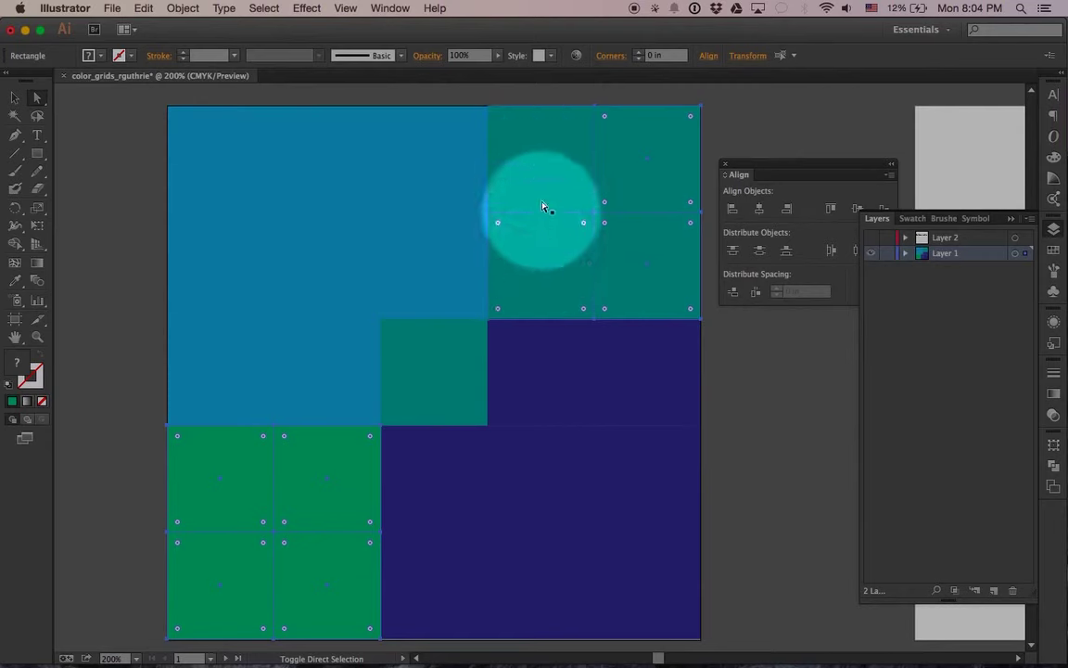
{"action": "left_click", "coordinate": [94, 57]}
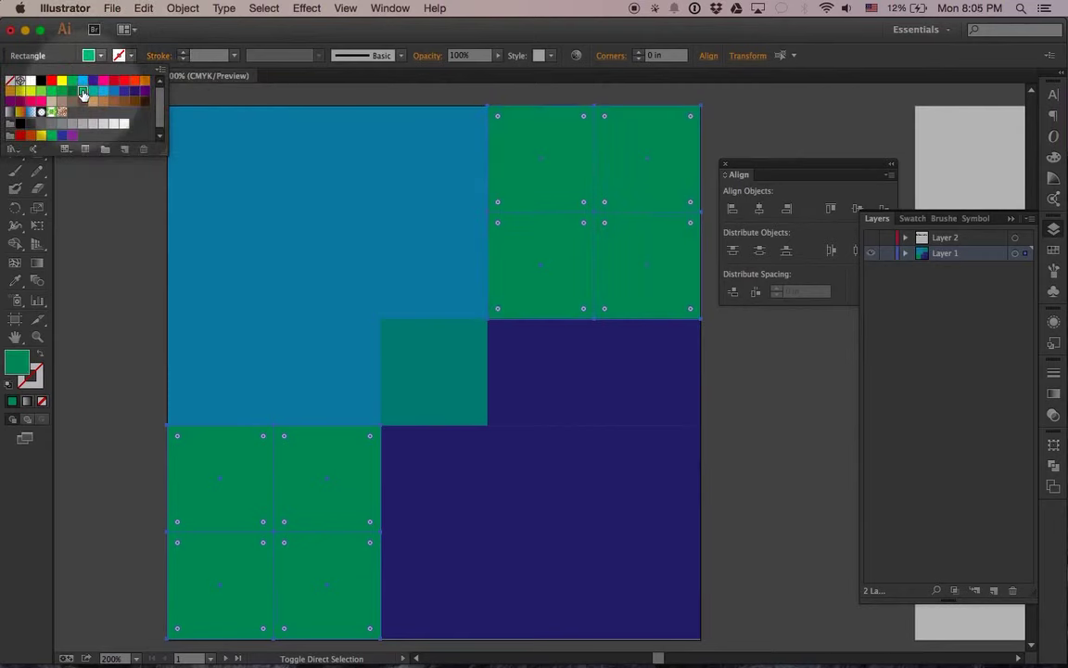
Recolour the dark blue lower-right squares and centre square dark green (C=90 M=30 Y=95 K=30)
{"action": "left_click", "coordinate": [188, 97]}
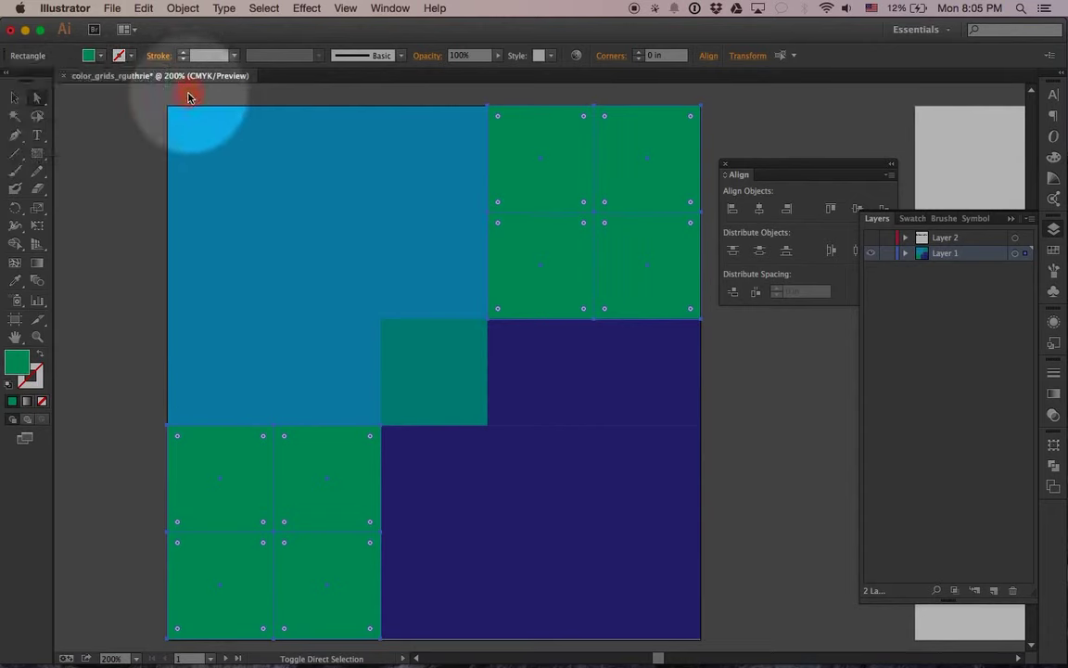
{"action": "left_click", "coordinate": [644, 375]}
{"action": "left_click", "coordinate": [567, 370], "text": "shift"}
{"action": "left_click", "coordinate": [434, 448], "text": "shift"}
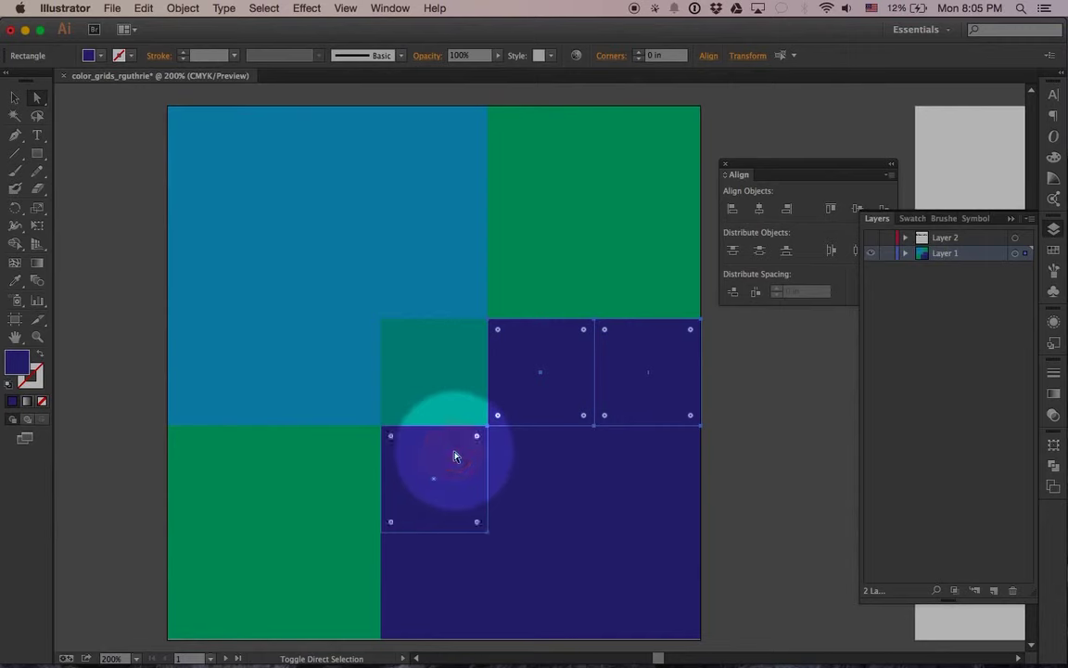
{"action": "left_click", "coordinate": [540, 471], "text": "shift"}
{"action": "left_click", "coordinate": [639, 477], "text": "shift"}
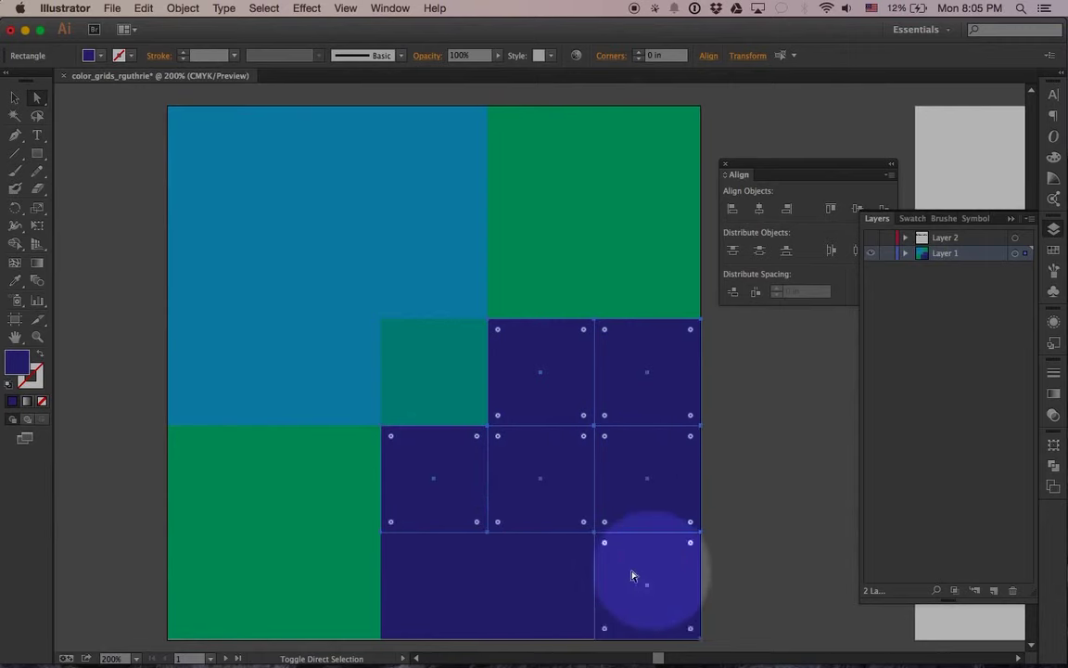
{"action": "left_click", "coordinate": [544, 573], "text": "shift"}
{"action": "left_click", "coordinate": [459, 582], "text": "shift"}
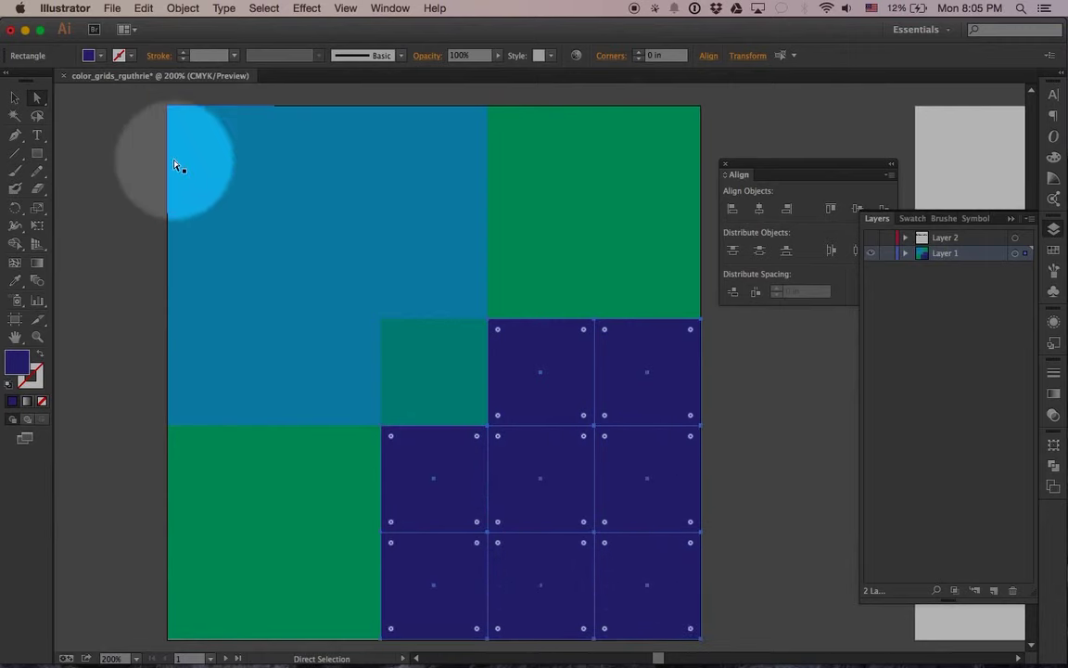
{"action": "left_click", "coordinate": [102, 55]}
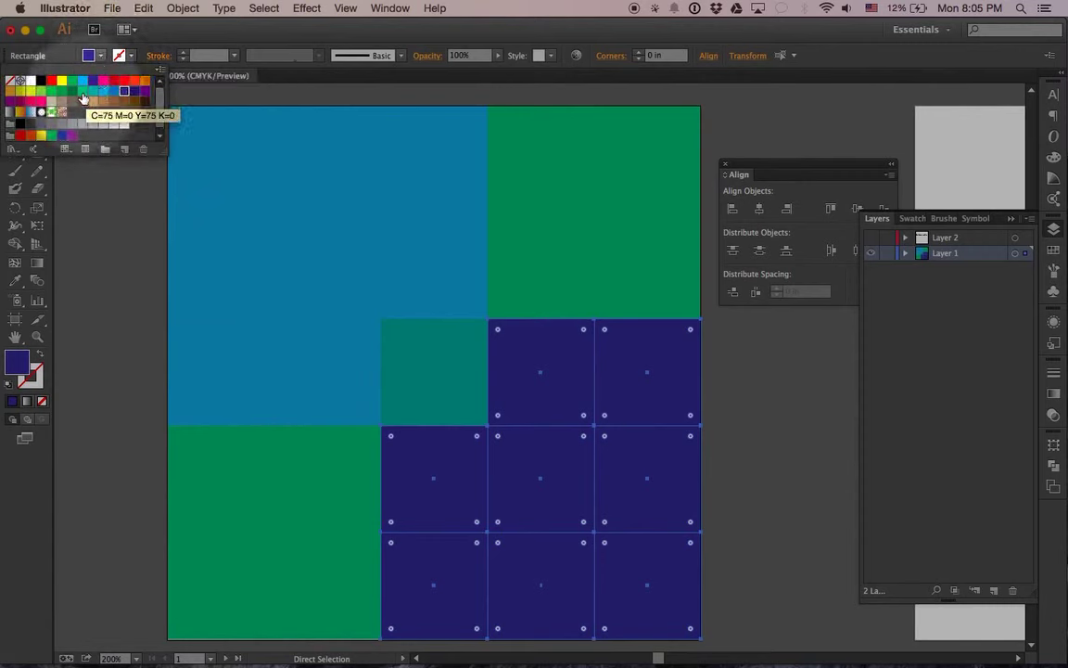
{"action": "left_click", "coordinate": [73, 93]}
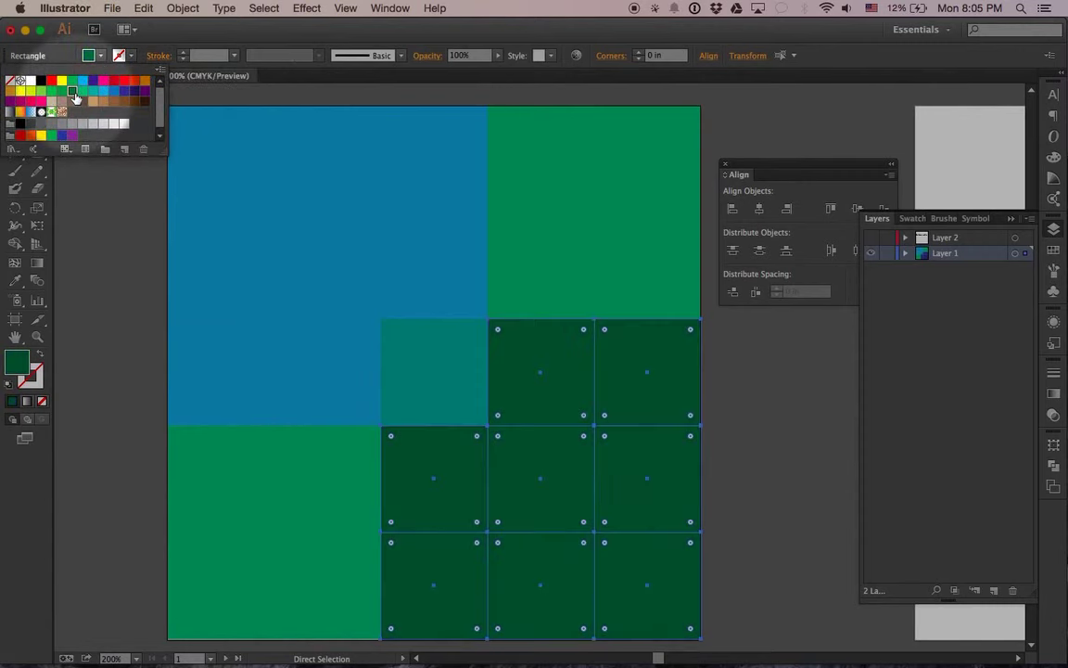
{"action": "left_click", "coordinate": [106, 213]}
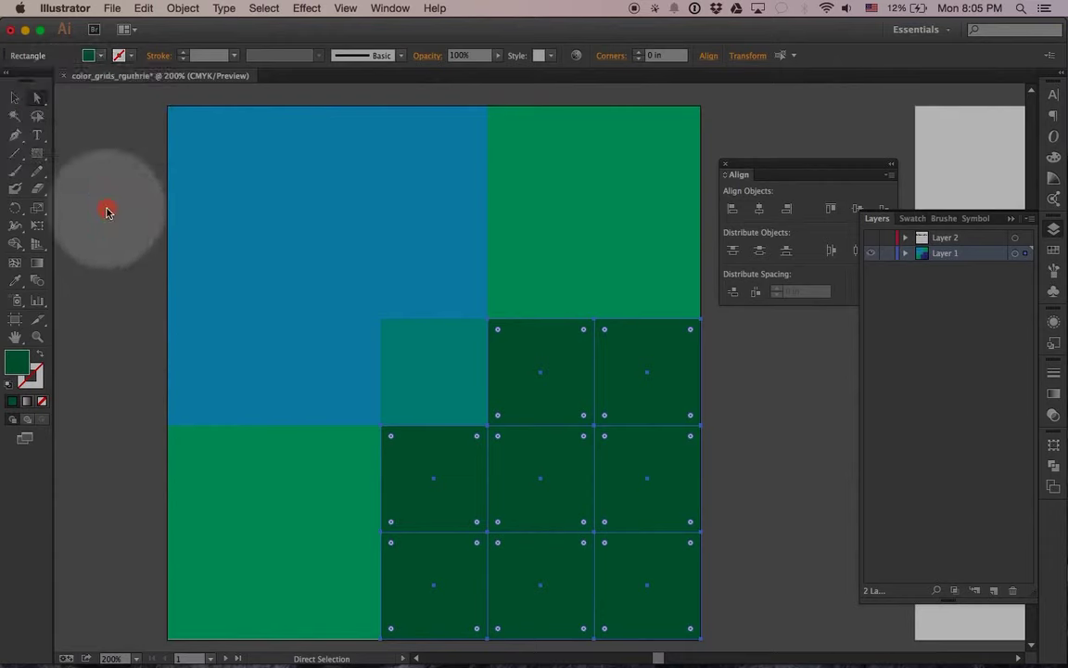
{"action": "left_click", "coordinate": [106, 212]}
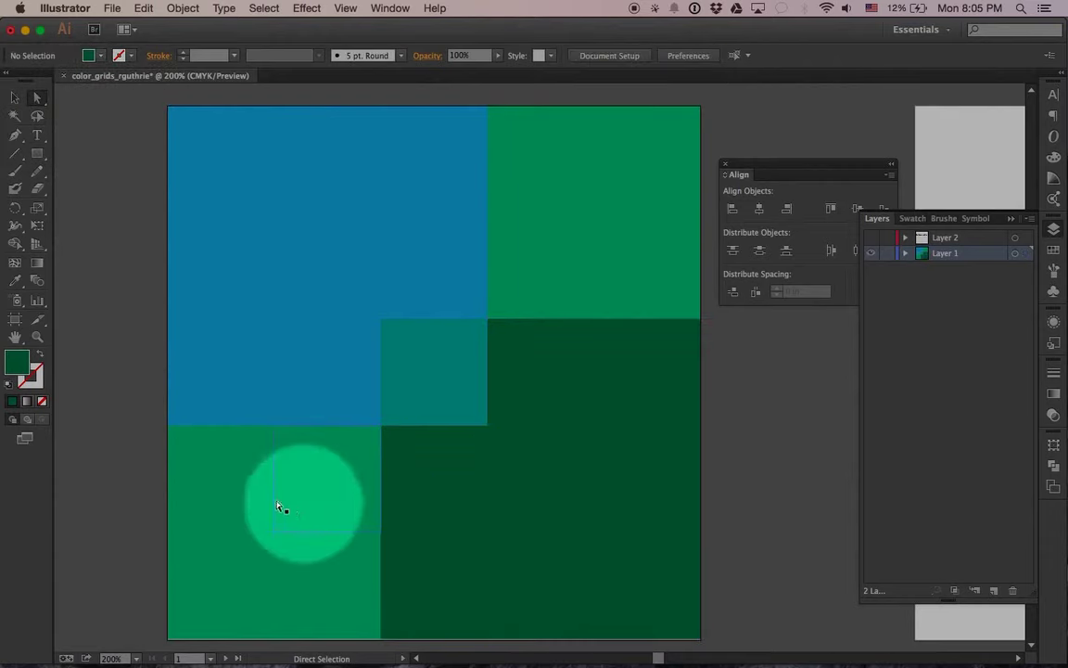
Make the four lower-left squares dark green
{"action": "left_click", "coordinate": [236, 484]}
{"action": "left_click", "coordinate": [297, 480], "text": "shift"}
{"action": "left_click", "coordinate": [305, 568], "text": "shift"}
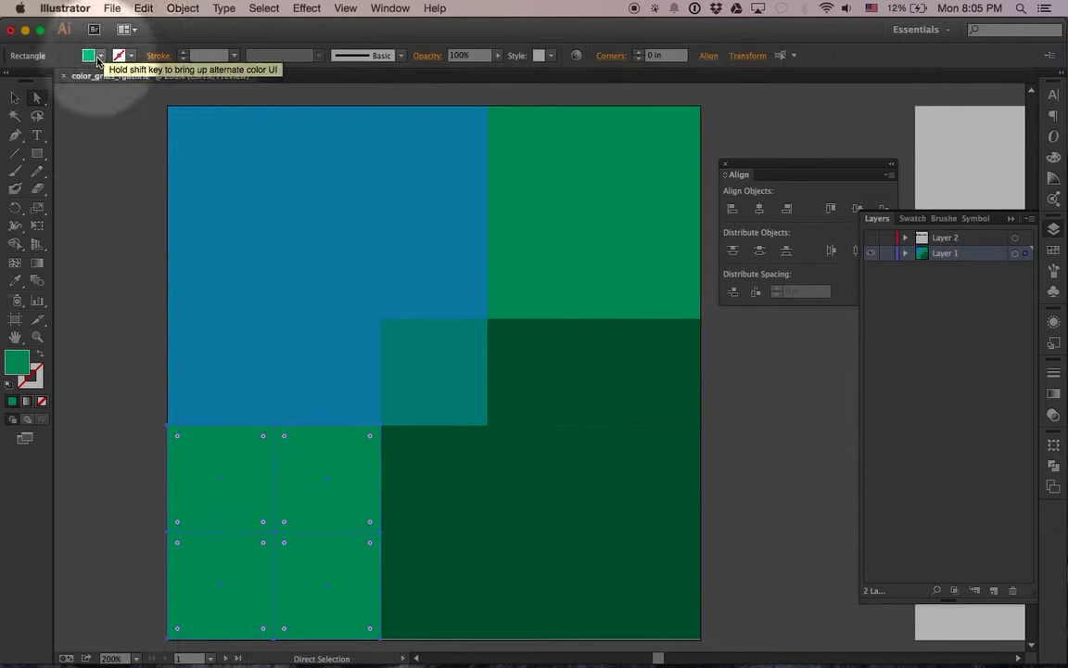
{"action": "left_click", "coordinate": [100, 56]}
{"action": "left_click", "coordinate": [73, 91]}
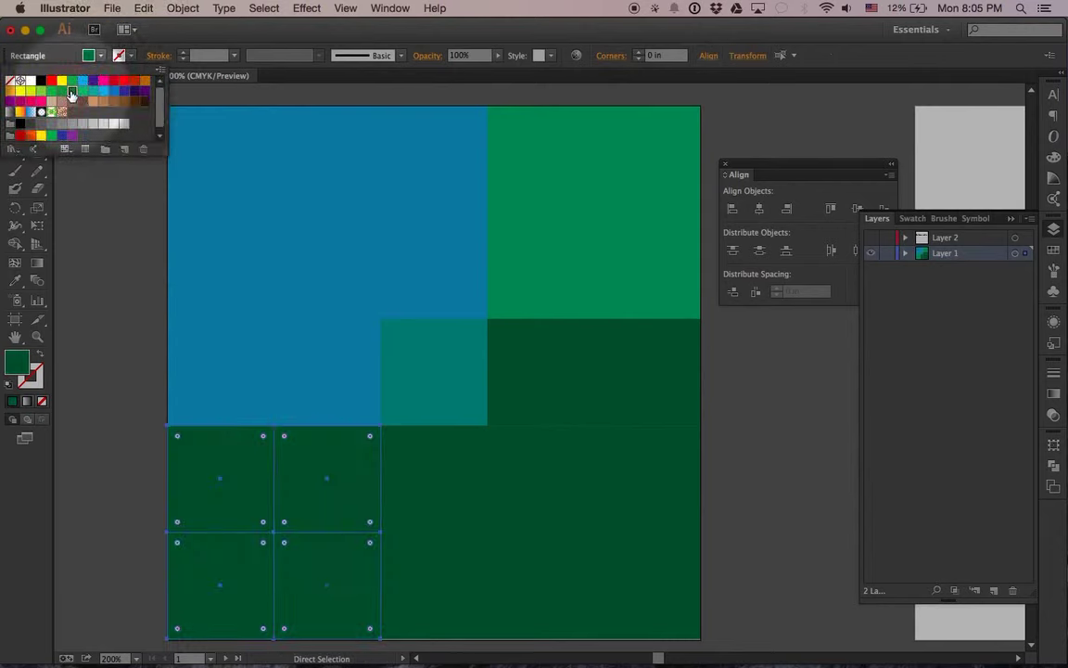
Give the lower-right block of squares a lighter green fill
{"action": "left_click", "coordinate": [446, 472]}
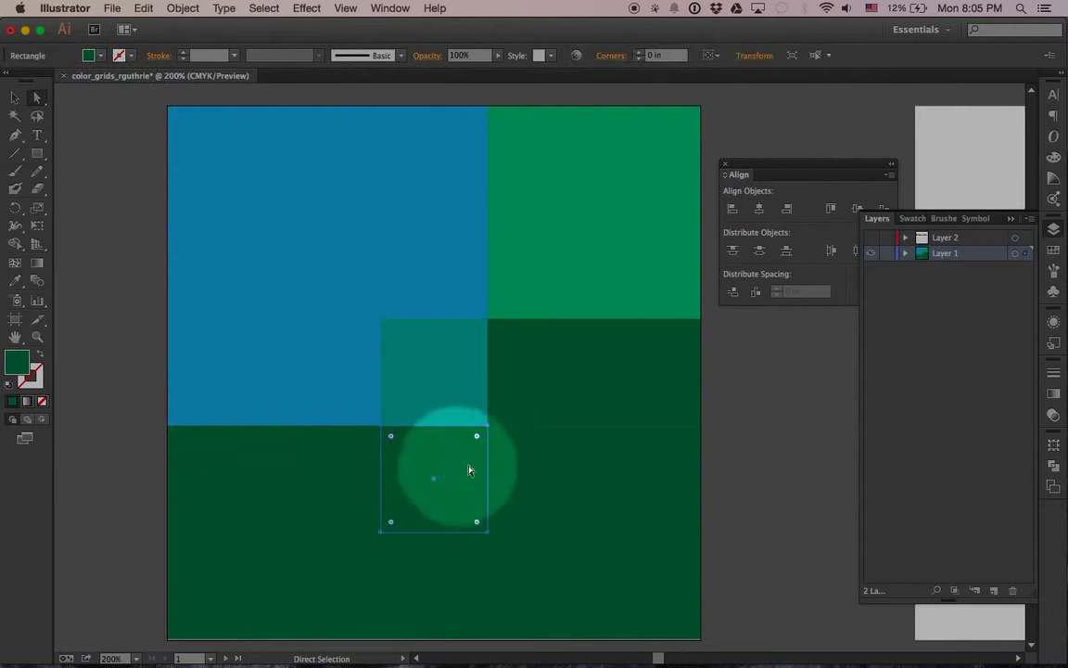
{"action": "left_click", "coordinate": [509, 469], "text": "shift"}
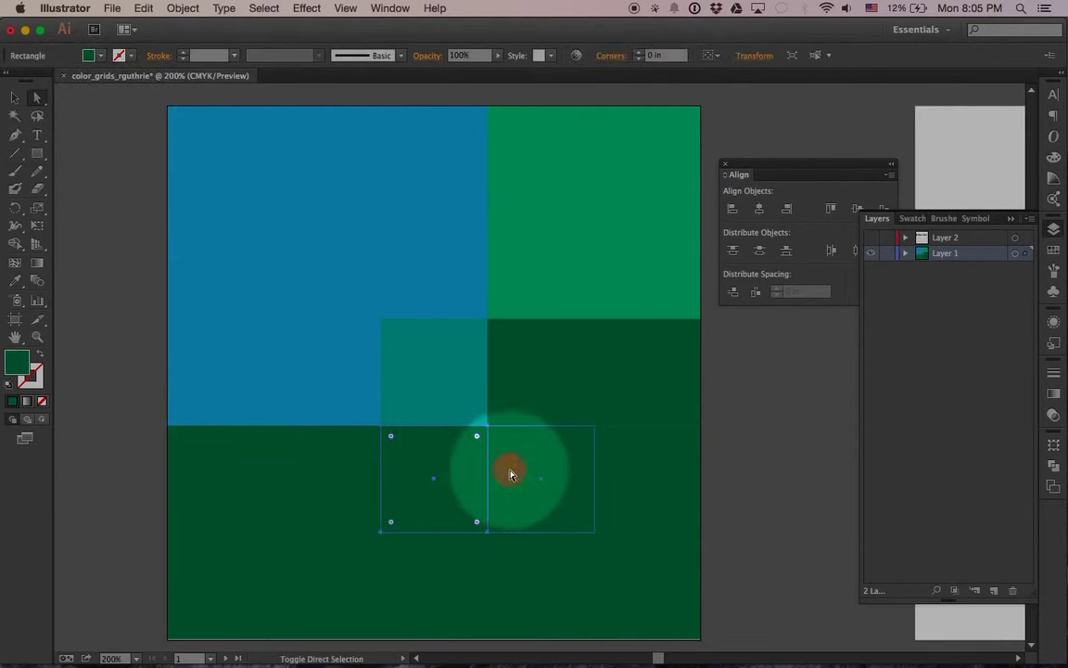
{"action": "left_click", "coordinate": [539, 399], "text": "shift"}
{"action": "left_click", "coordinate": [622, 389], "text": "shift"}
{"action": "left_click", "coordinate": [654, 577], "text": "shift"}
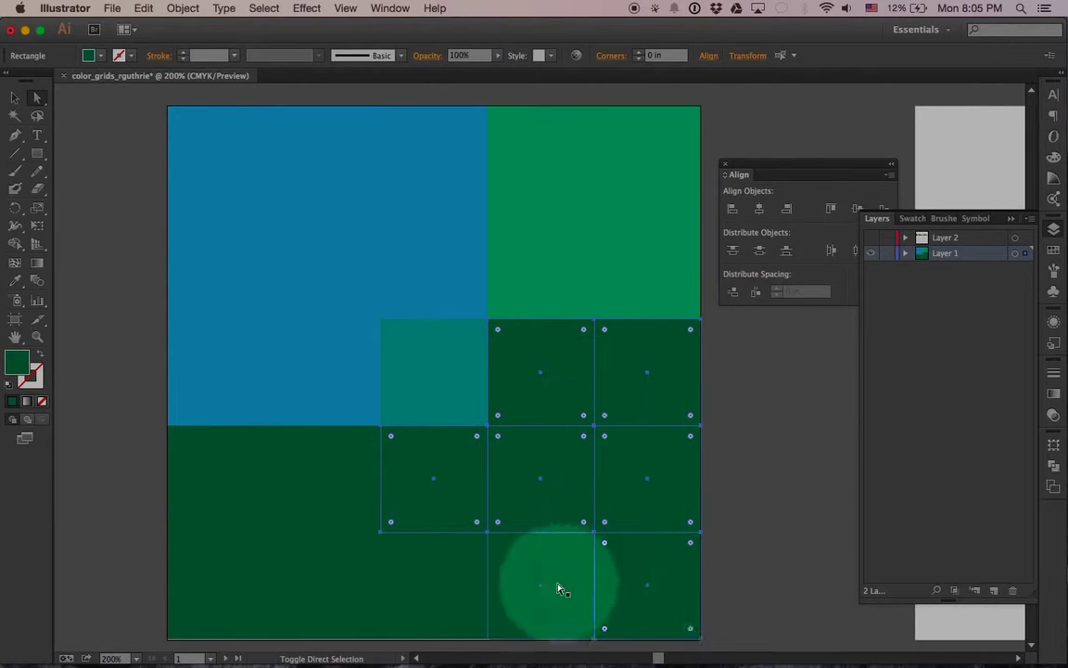
{"action": "left_click", "coordinate": [520, 580], "text": "shift"}
{"action": "left_click", "coordinate": [460, 577], "text": "shift"}
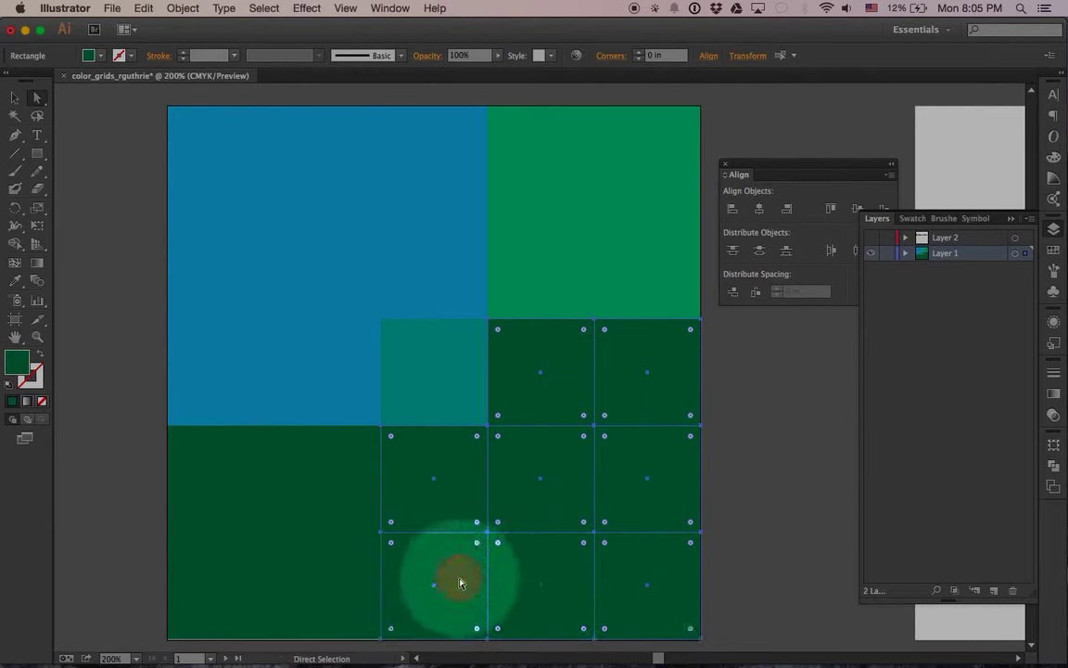
{"action": "left_click", "coordinate": [96, 56]}
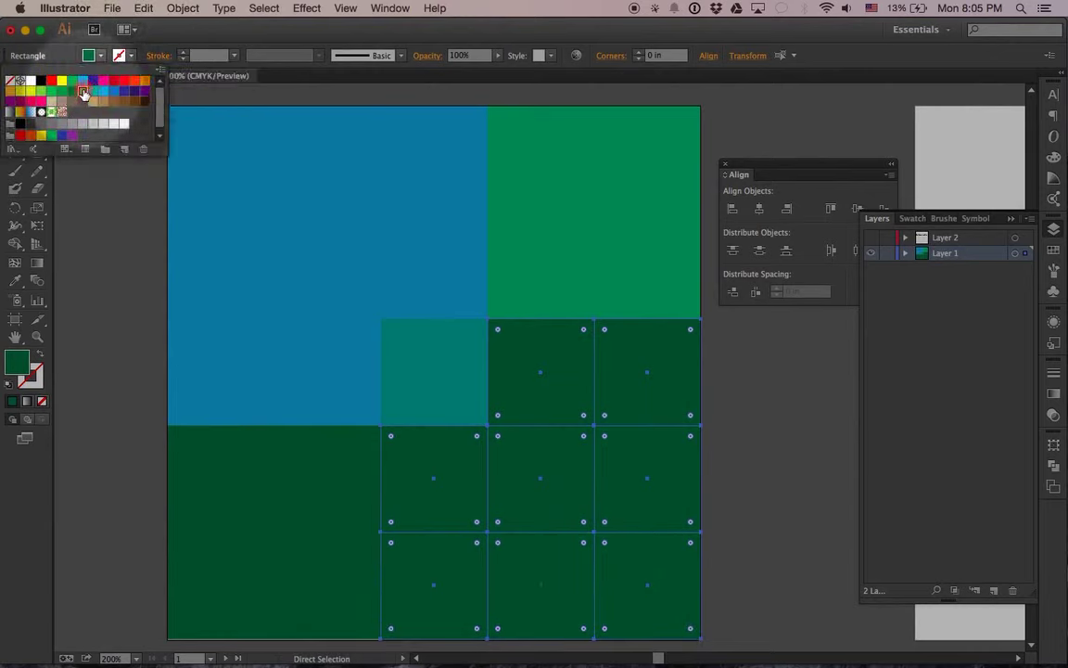
{"action": "left_click", "coordinate": [82, 91]}
{"action": "left_click", "coordinate": [523, 137]}
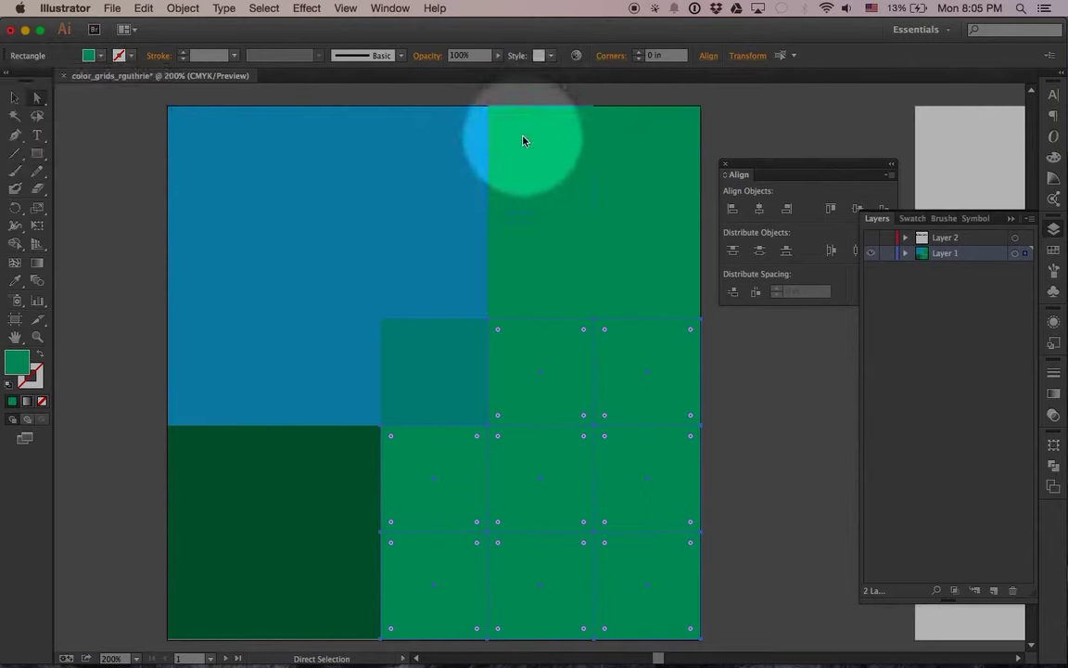
Make the top-right 2×2 block dark green, leaving nothing selected
{"action": "left_click", "coordinate": [562, 165]}
{"action": "left_click", "coordinate": [615, 159], "text": "shift"}
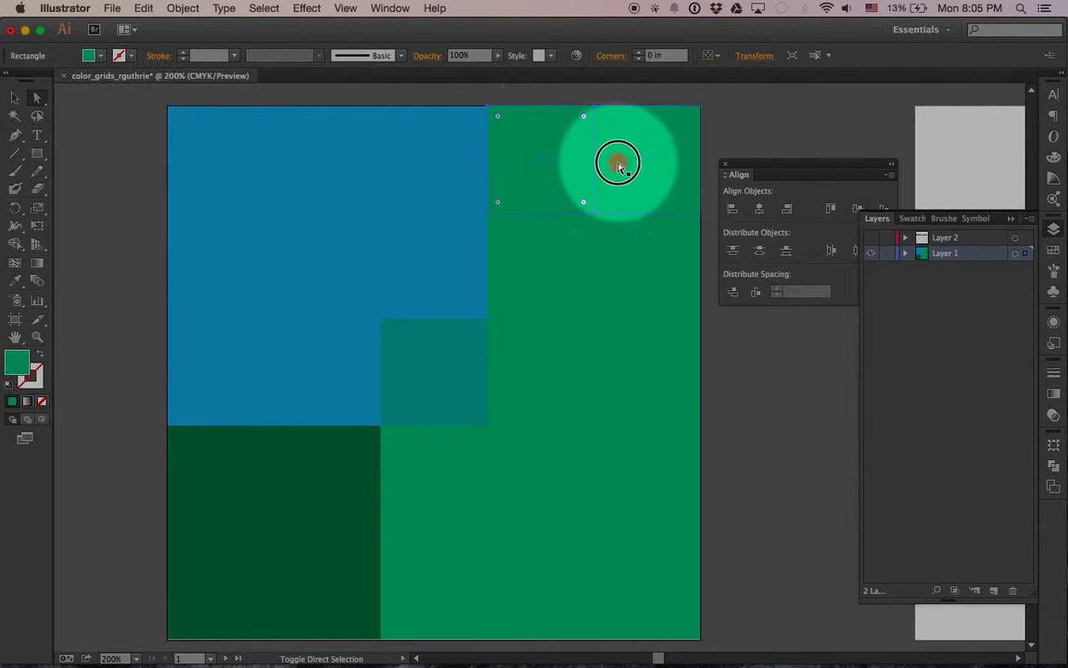
{"action": "left_click", "coordinate": [639, 255], "text": "shift"}
{"action": "left_click", "coordinate": [542, 275], "text": "shift"}
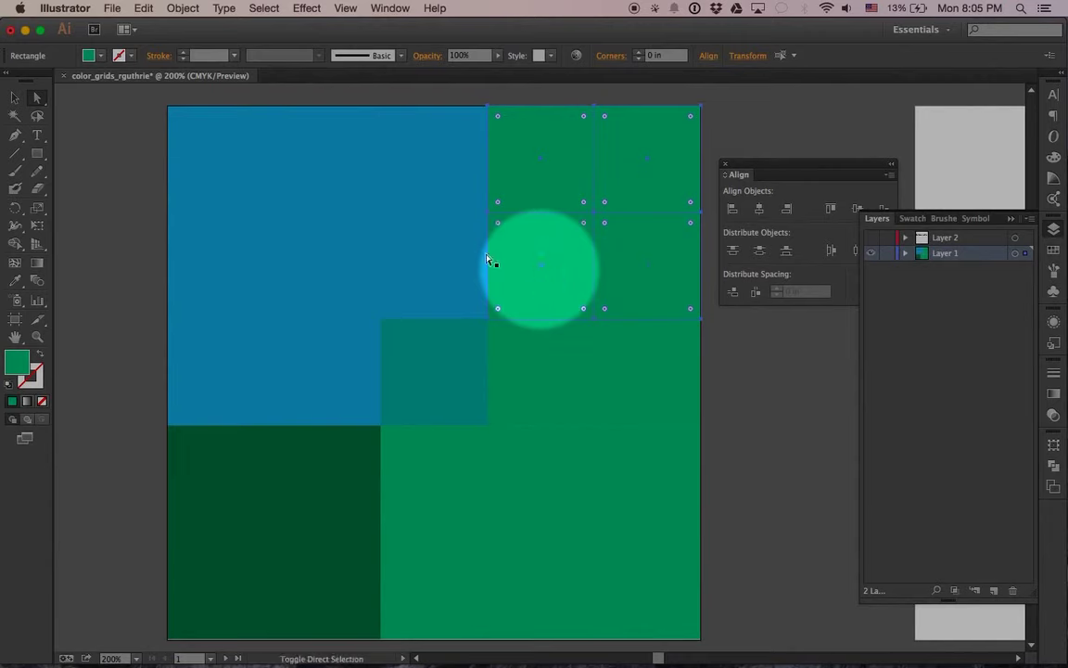
{"action": "left_click", "coordinate": [99, 57]}
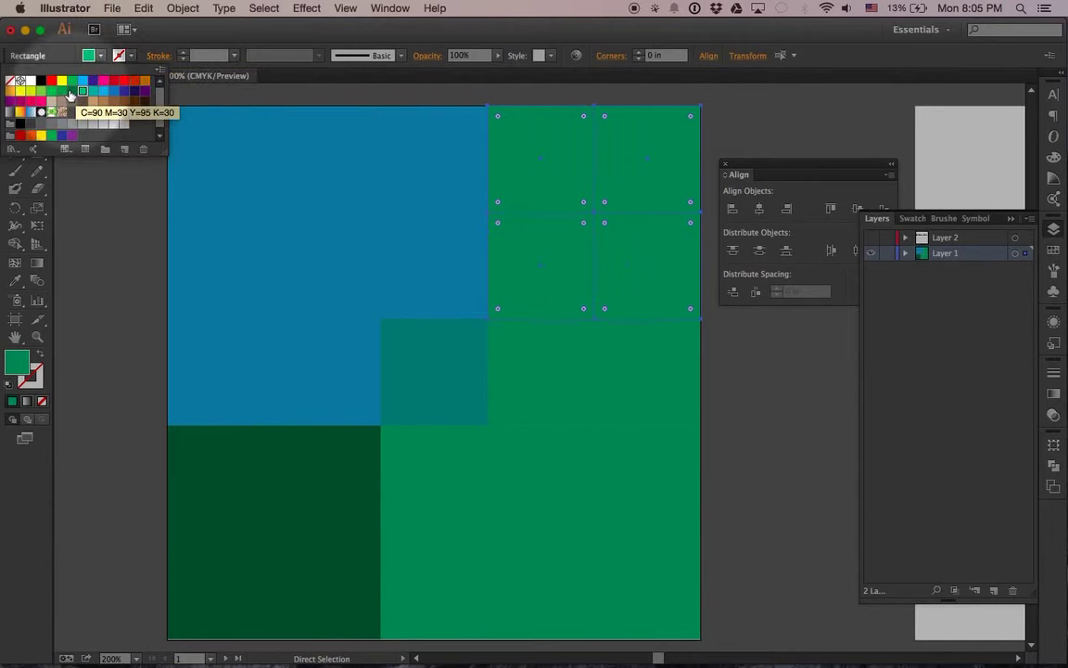
{"action": "left_click", "coordinate": [72, 93]}
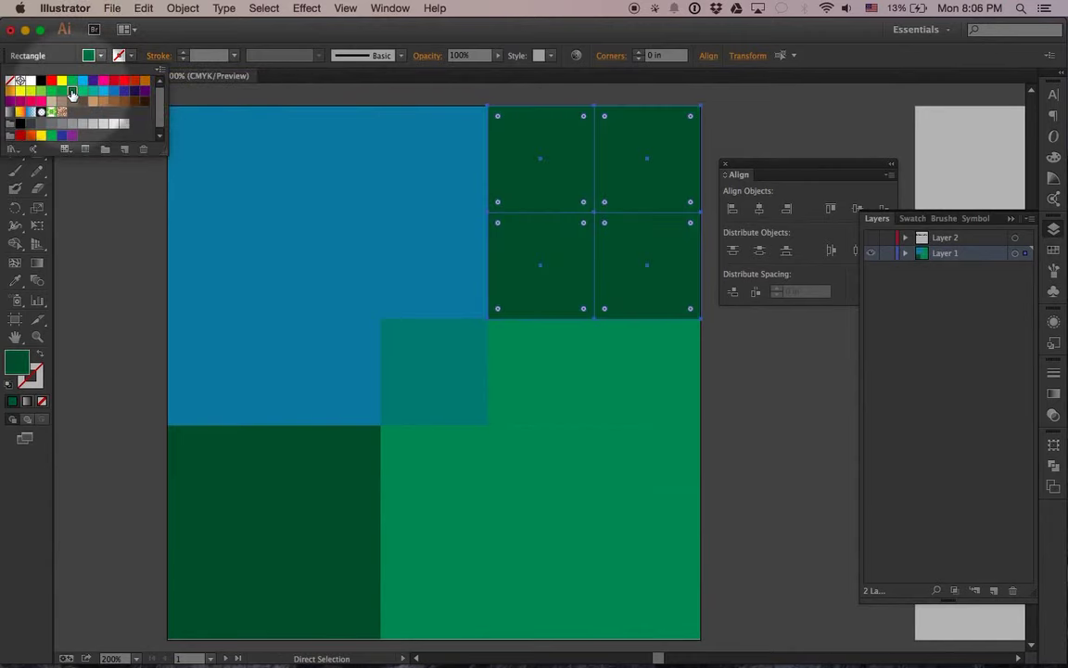
{"action": "left_click", "coordinate": [76, 221]}
{"action": "left_click", "coordinate": [116, 266]}
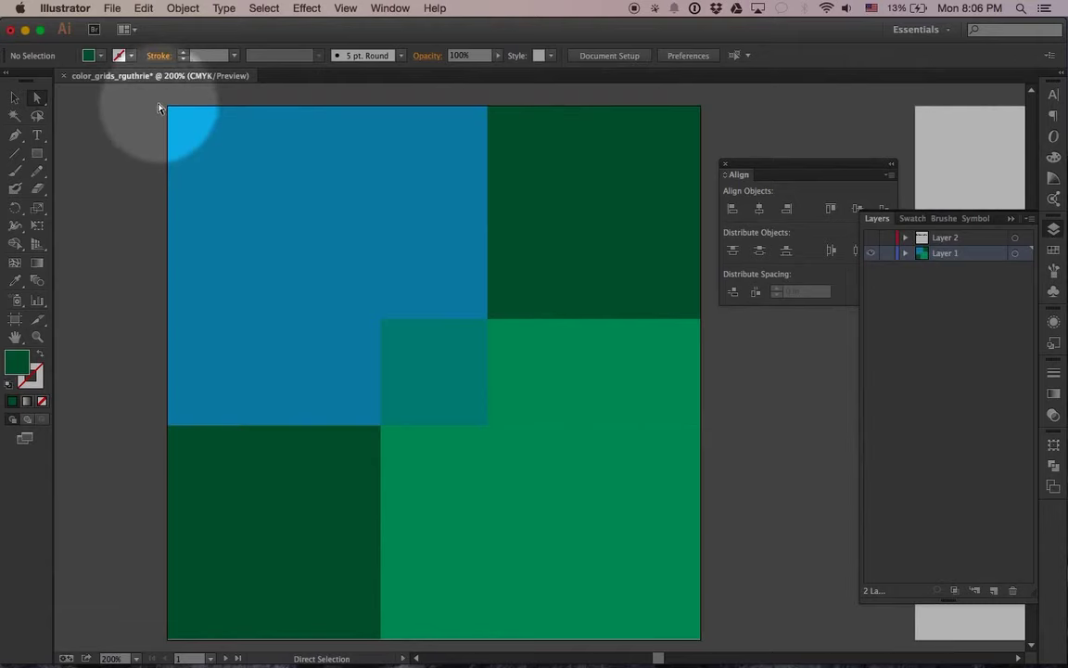
{"action": "left_click", "coordinate": [872, 238]}
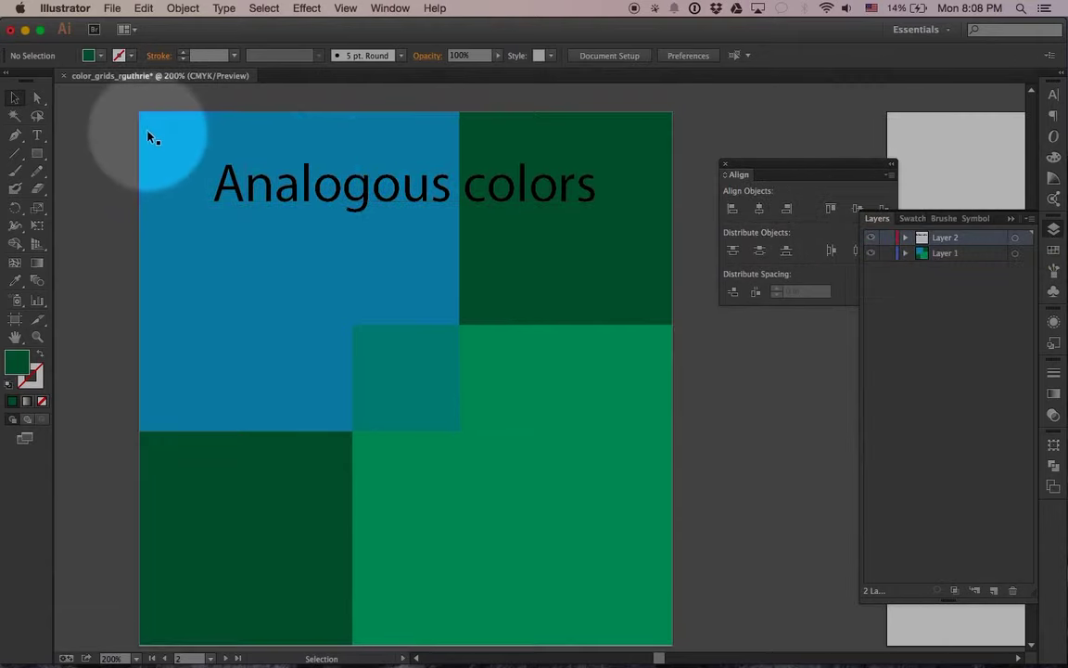
{"action": "left_click", "coordinate": [872, 240]}
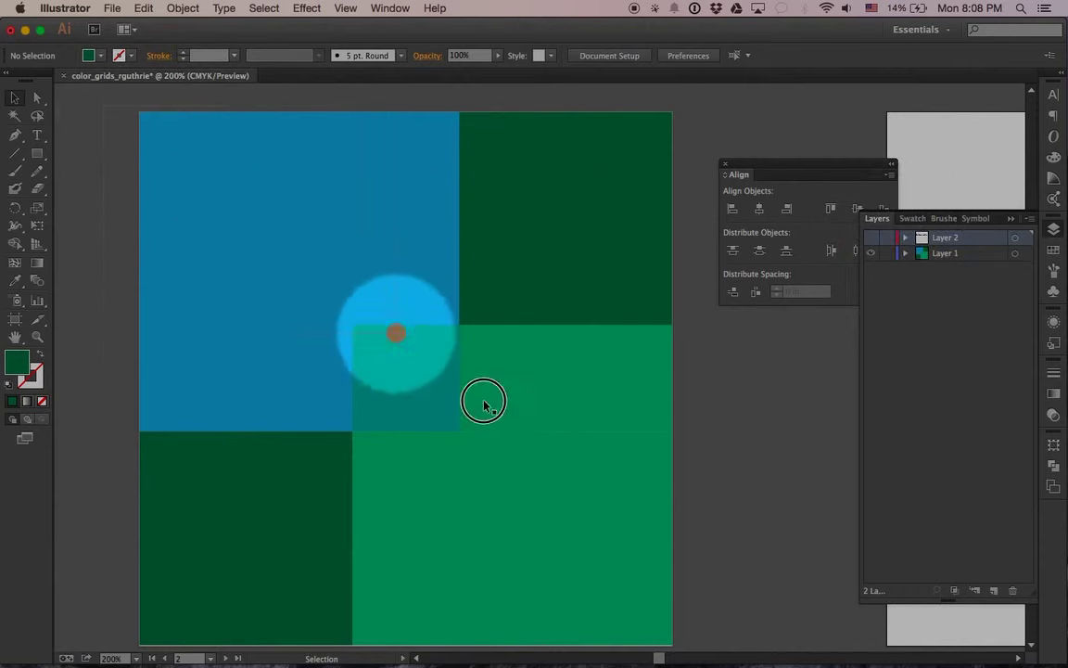
Copy all grid squares and paste them in place onto the empty second artboard
{"action": "key", "text": "super+a"}
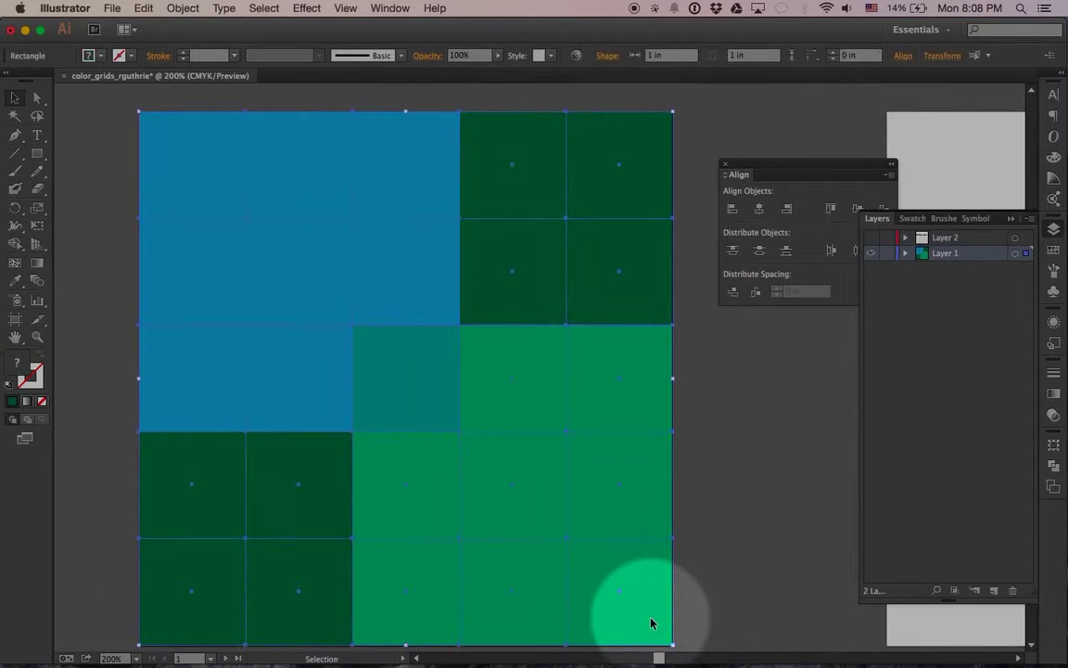
{"action": "left_click", "coordinate": [143, 7]}
{"action": "left_click", "coordinate": [149, 77]}
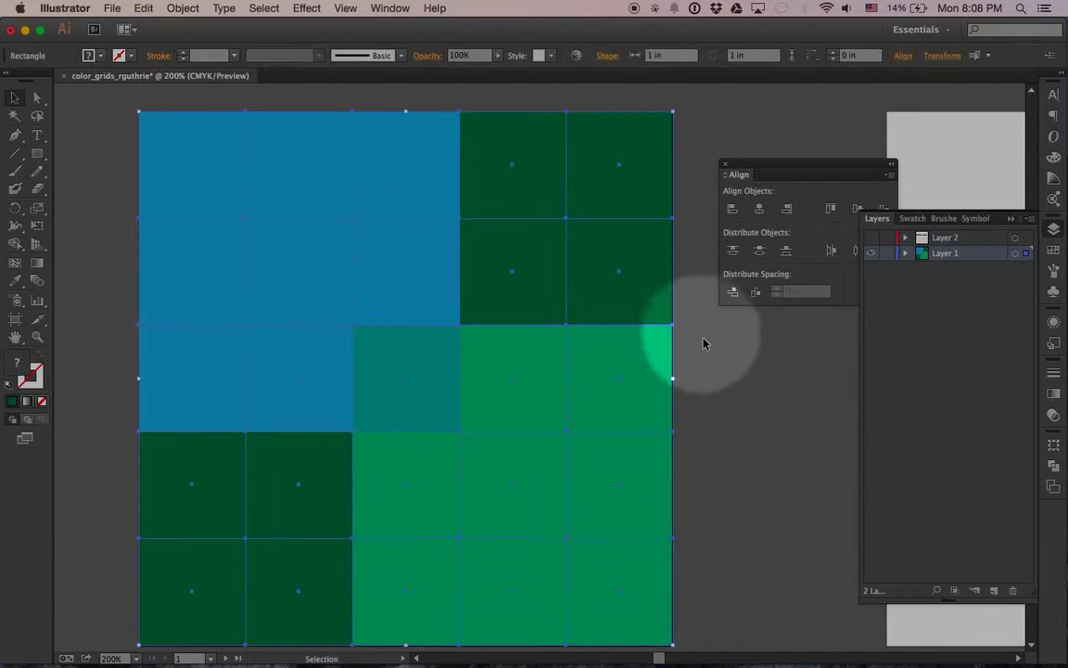
{"action": "scroll", "coordinate": [703, 342], "scroll_direction": "right", "scroll_amount": 2}
{"action": "scroll", "coordinate": [703, 341], "scroll_direction": "right", "scroll_amount": 4}
{"action": "scroll", "coordinate": [703, 344], "scroll_direction": "right", "scroll_amount": 6}
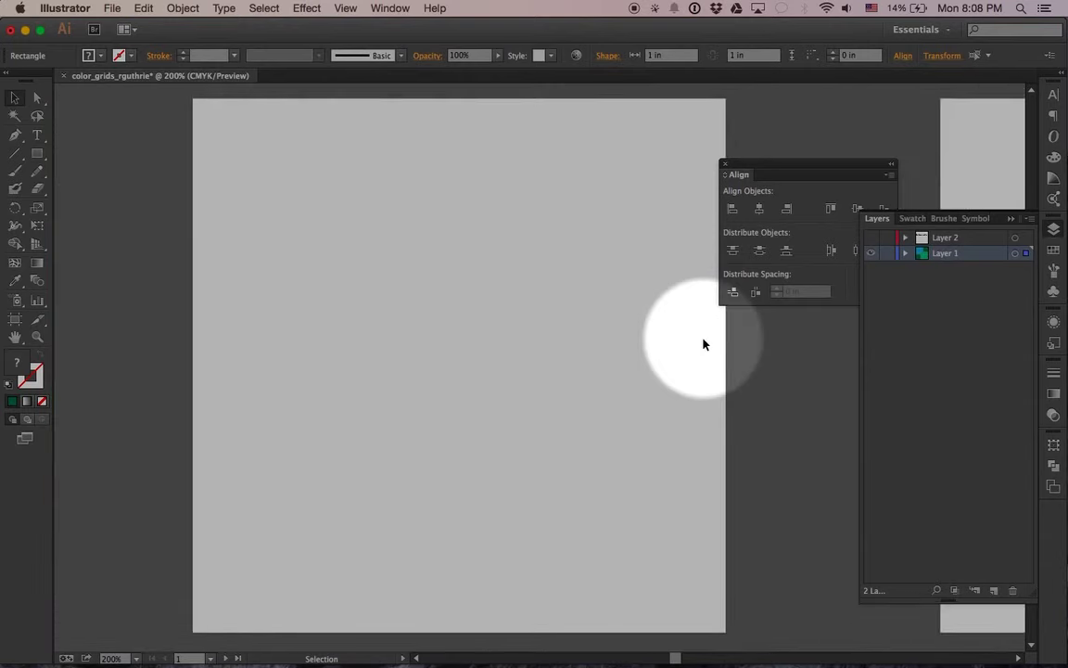
{"action": "left_click", "coordinate": [686, 339]}
{"action": "left_click", "coordinate": [144, 7]}
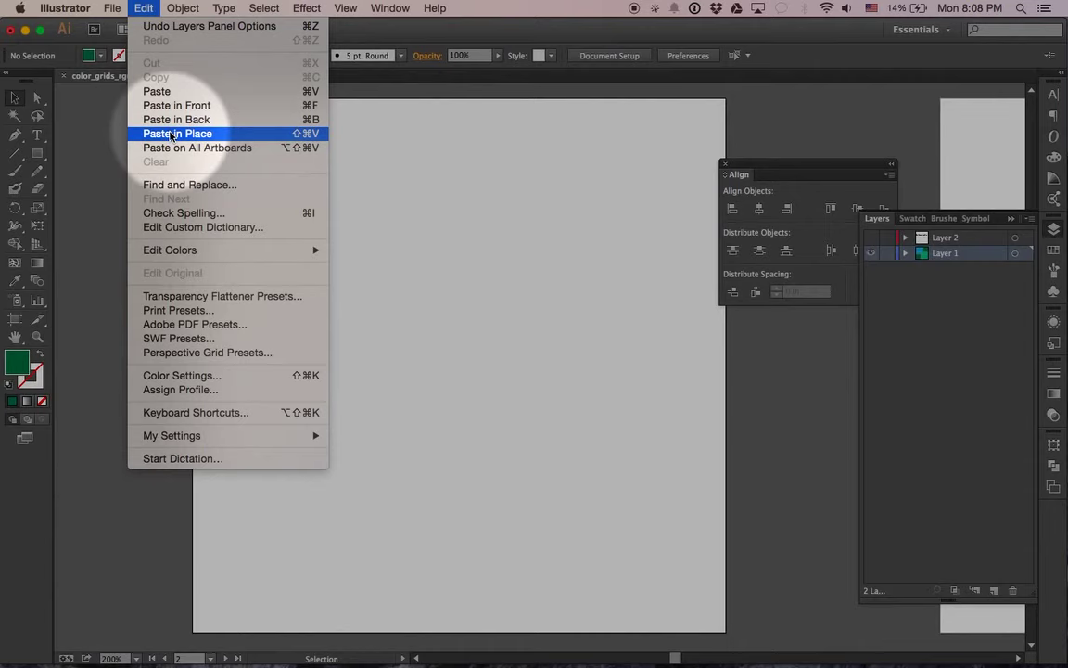
{"action": "left_click", "coordinate": [170, 135]}
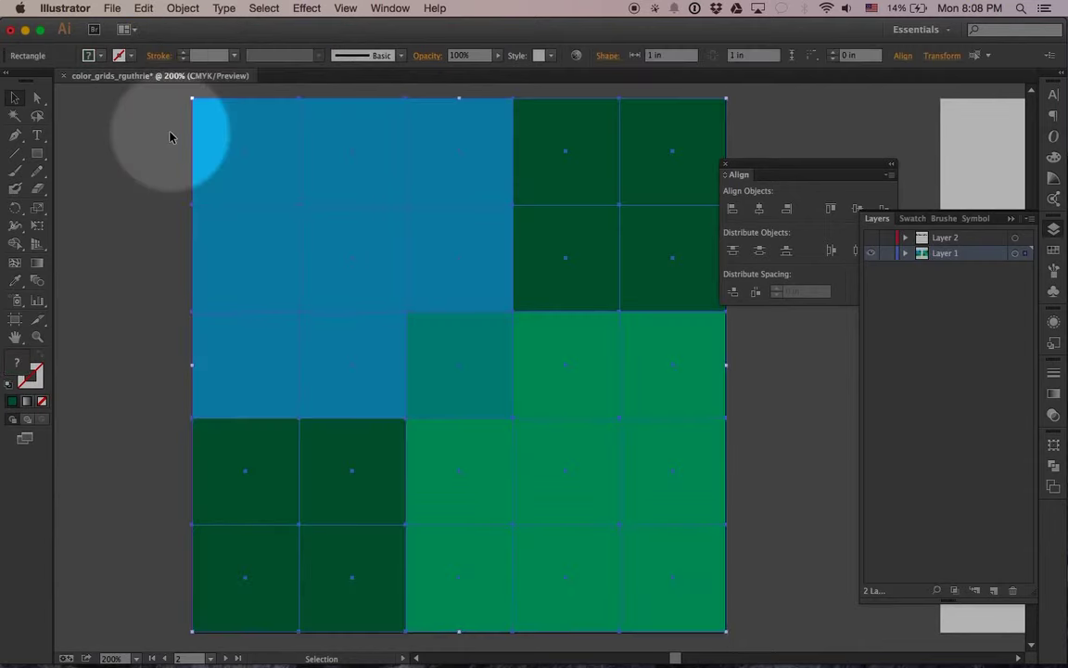
{"action": "left_click", "coordinate": [808, 372]}
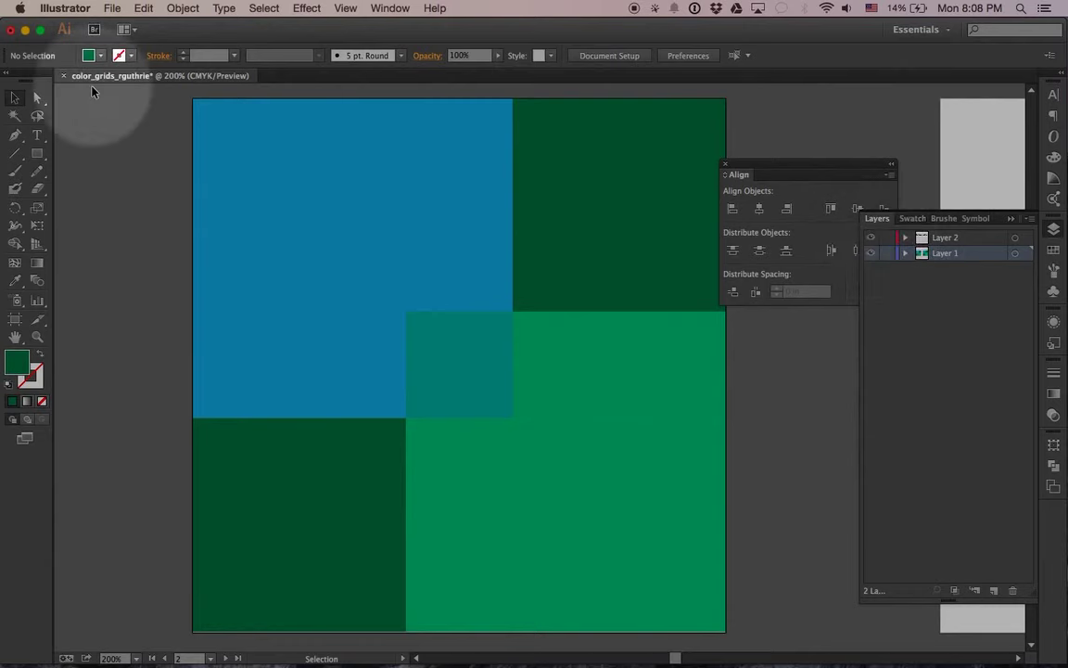
Correct the title's mistaken capital O so it reads 'Monochromatic Colors'
{"action": "left_click", "coordinate": [34, 138]}
{"action": "left_click_drag", "start_coordinate": [240, 116], "coordinate": [700, 369]}
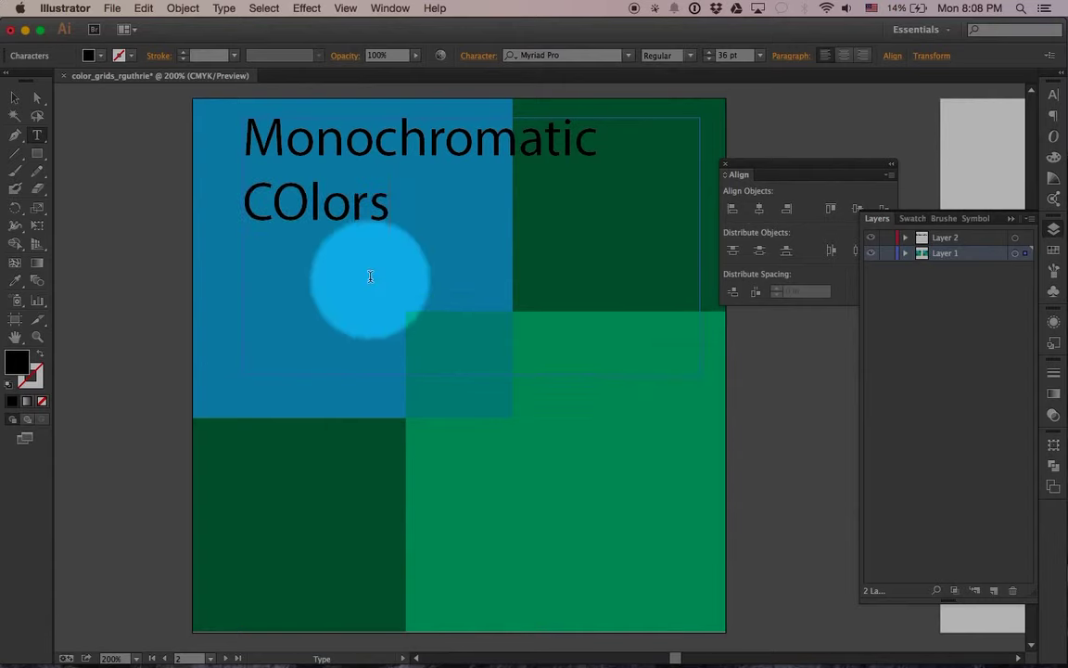
{"action": "left_click_drag", "start_coordinate": [308, 202], "coordinate": [269, 206]}
{"action": "type", "text": "o"}
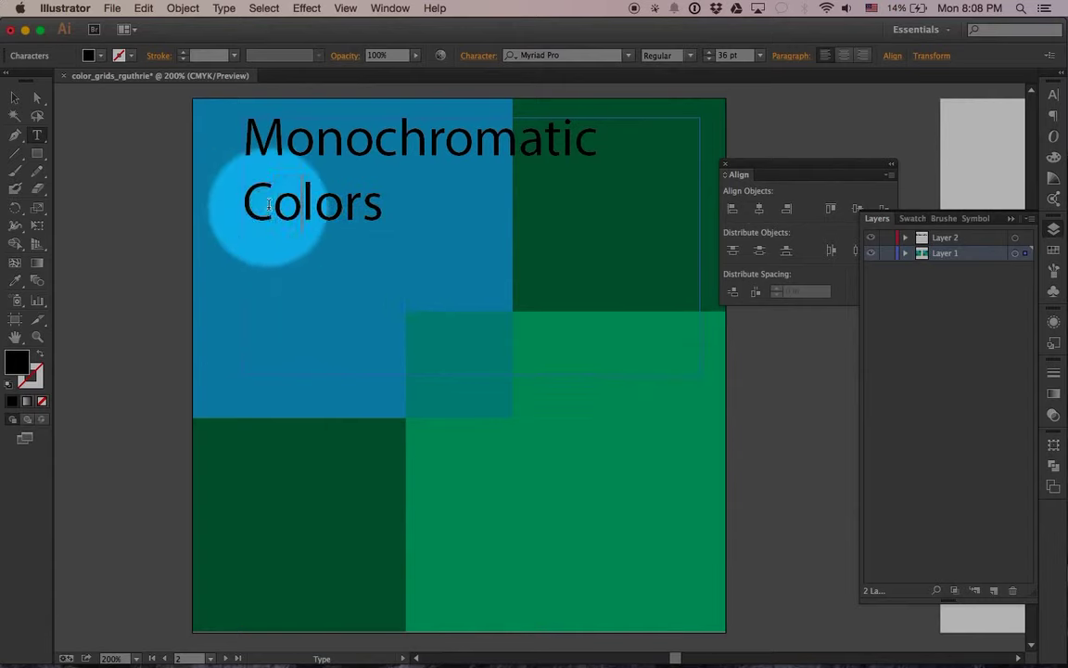
{"action": "left_click", "coordinate": [14, 97]}
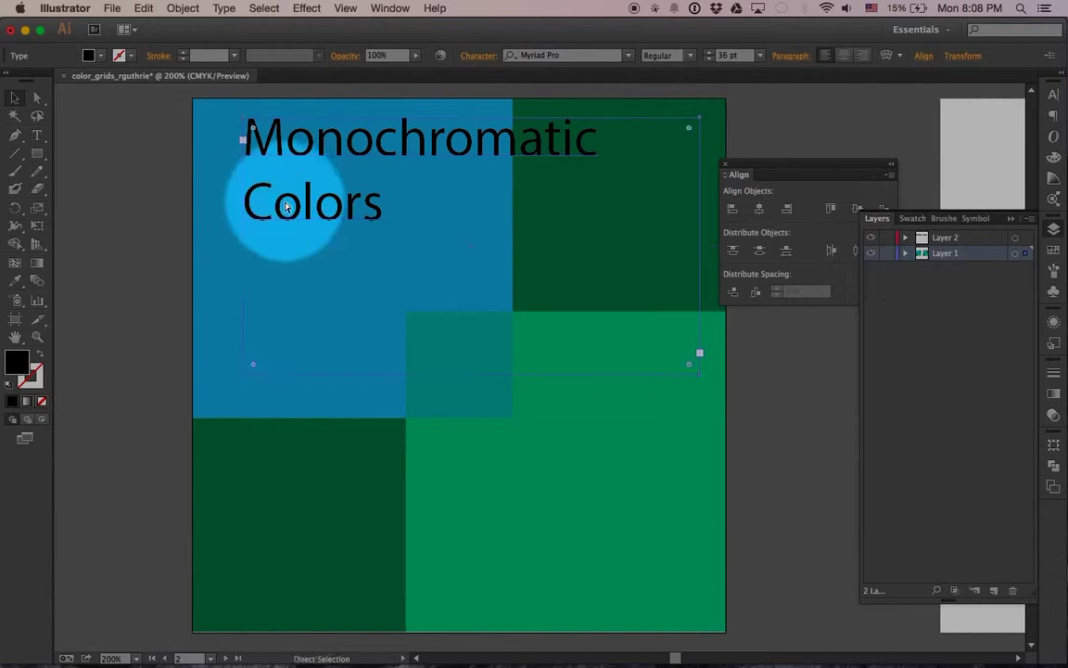
Move the title onto Layer 2 at the artboard's top-left, then hide Layer 2
{"action": "key", "text": "super+x"}
{"action": "left_click", "coordinate": [944, 239]}
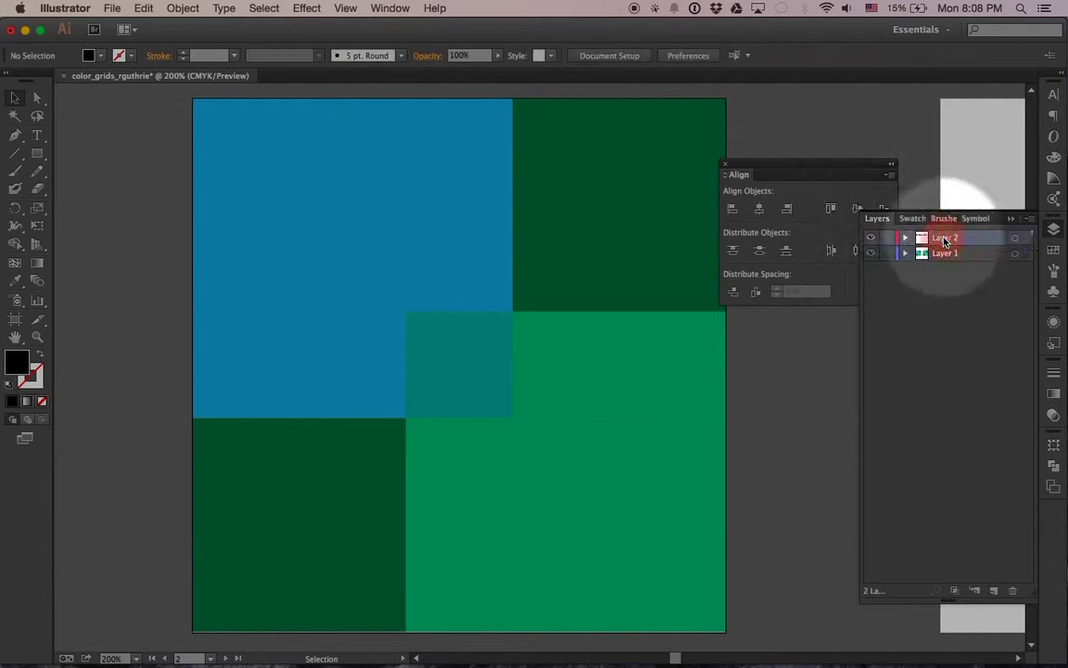
{"action": "key", "text": "super+f"}
{"action": "mouse_move", "coordinate": [399, 243]}
{"action": "left_mouse_down"}
{"action": "mouse_move", "coordinate": [364, 213]}
{"action": "mouse_move", "coordinate": [307, 123]}
{"action": "left_mouse_up"}
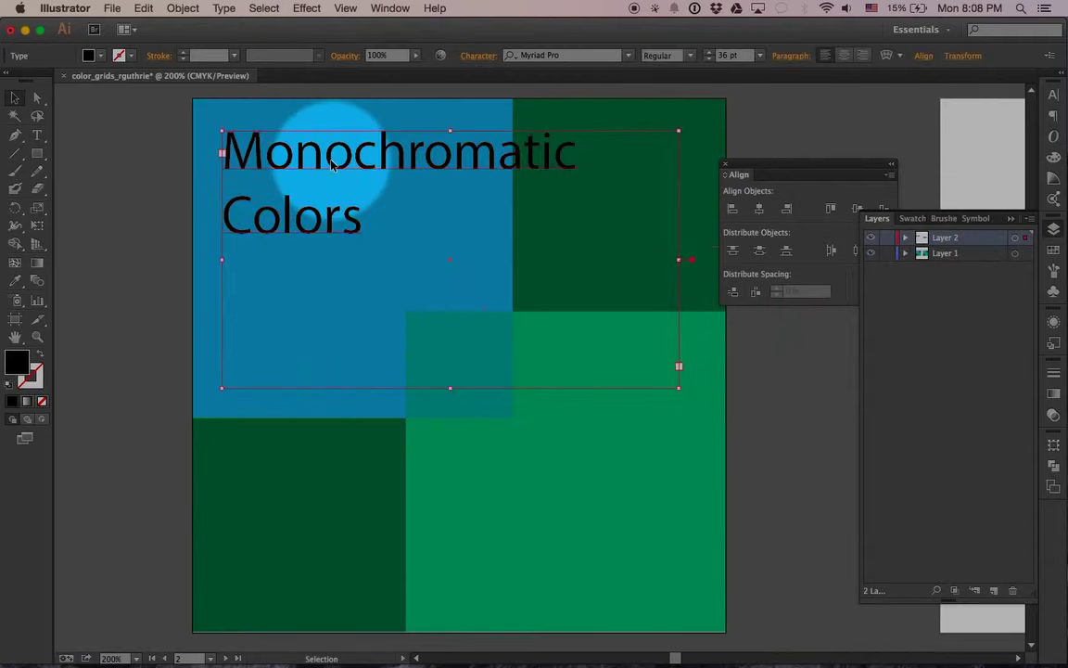
{"action": "left_click", "coordinate": [127, 221]}
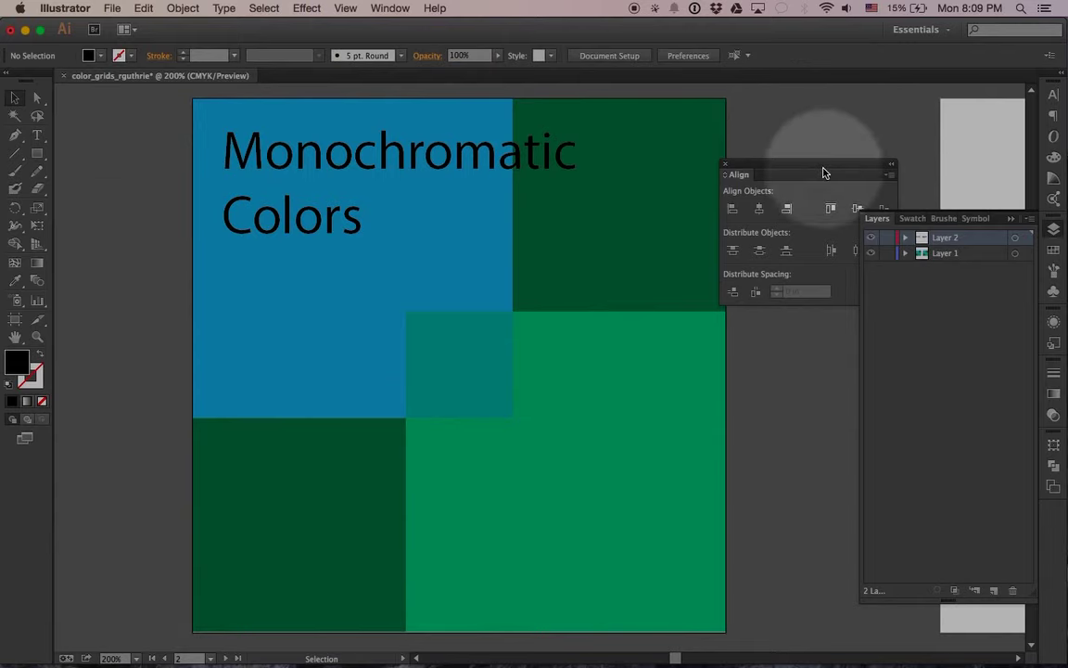
{"action": "left_click", "coordinate": [873, 239]}
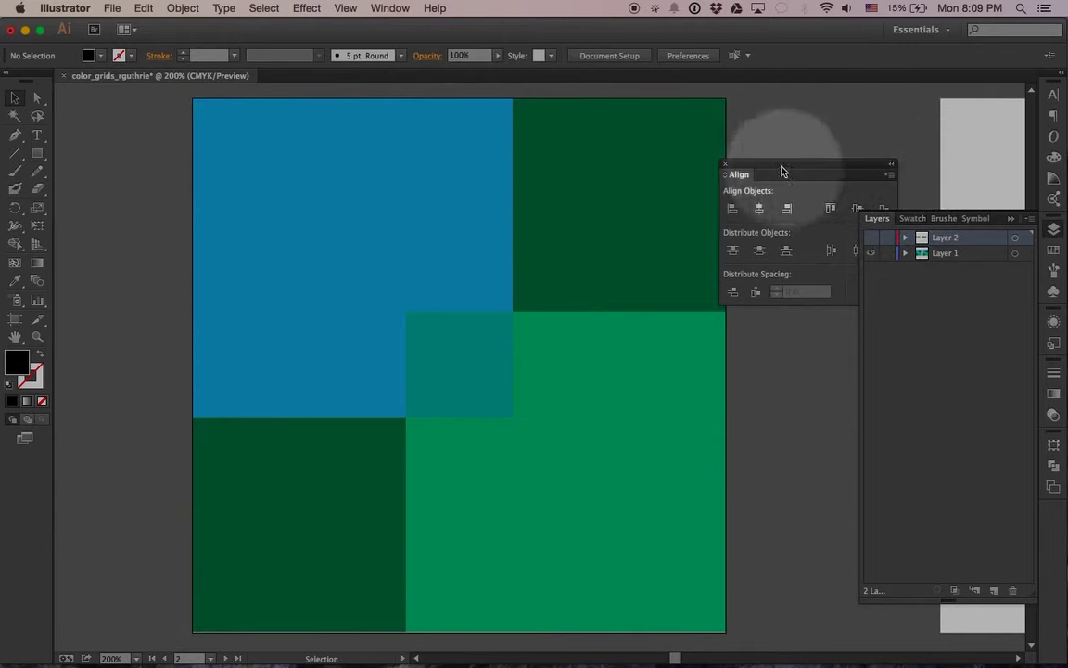
Set the Color Guide to the Compound 1 harmony and enlarge it to show more shades and tints
{"action": "mouse_move", "coordinate": [781, 167]}
{"action": "left_mouse_down"}
{"action": "mouse_move", "coordinate": [886, 405]}
{"action": "mouse_move", "coordinate": [1055, 492]}
{"action": "mouse_move", "coordinate": [1057, 509]}
{"action": "left_mouse_up"}
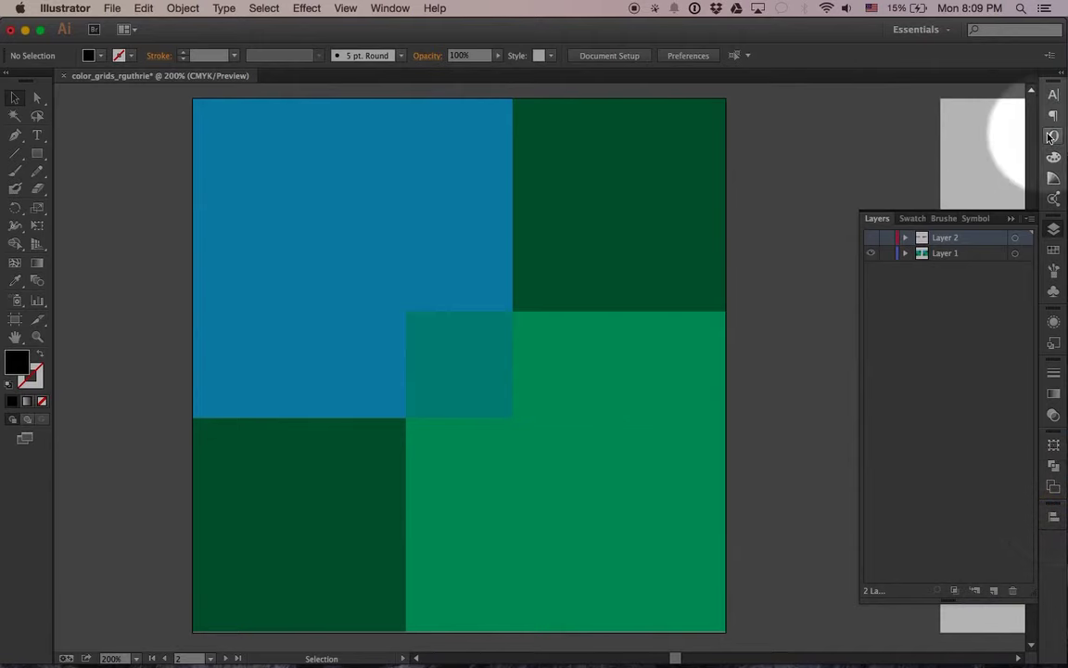
{"action": "left_click", "coordinate": [1054, 178]}
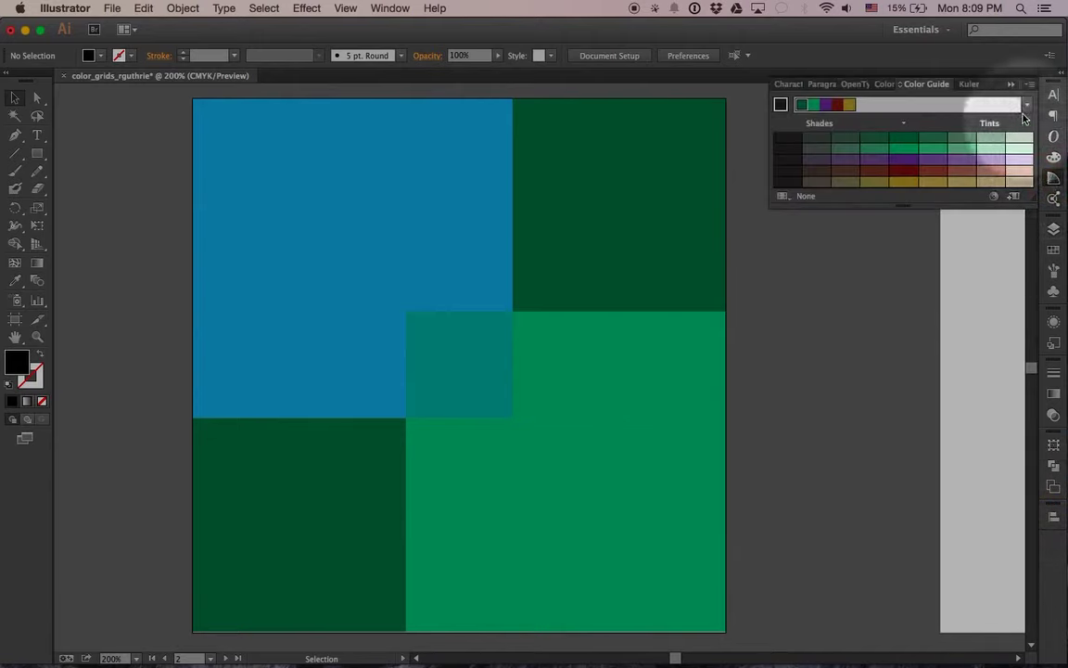
{"action": "left_click", "coordinate": [988, 105]}
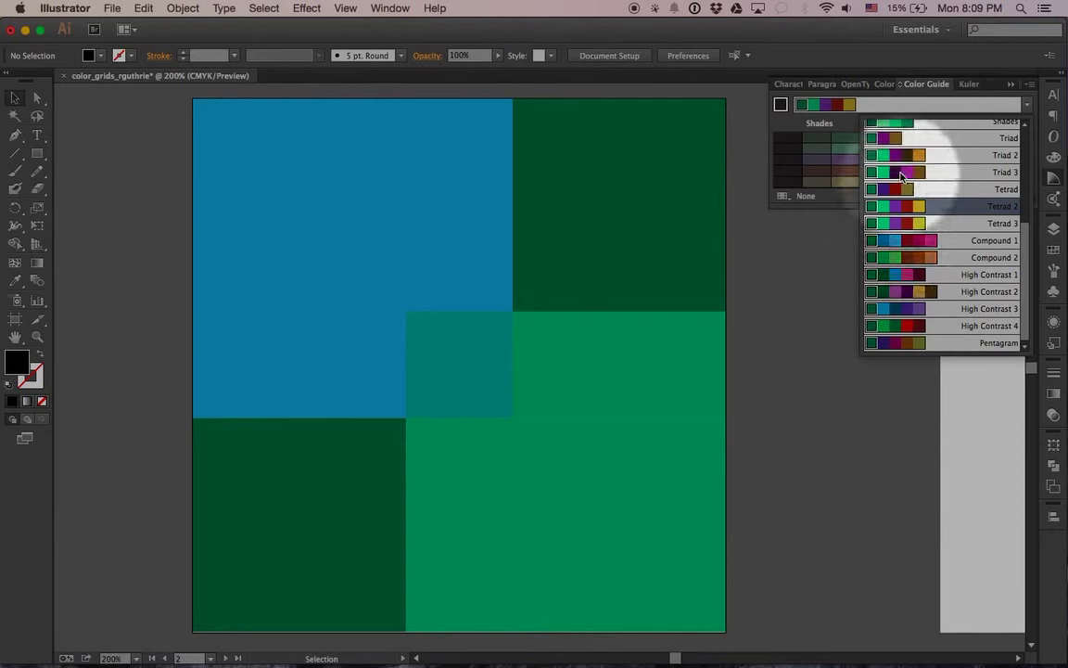
{"action": "scroll", "coordinate": [904, 173], "scroll_direction": "up", "scroll_amount": 4}
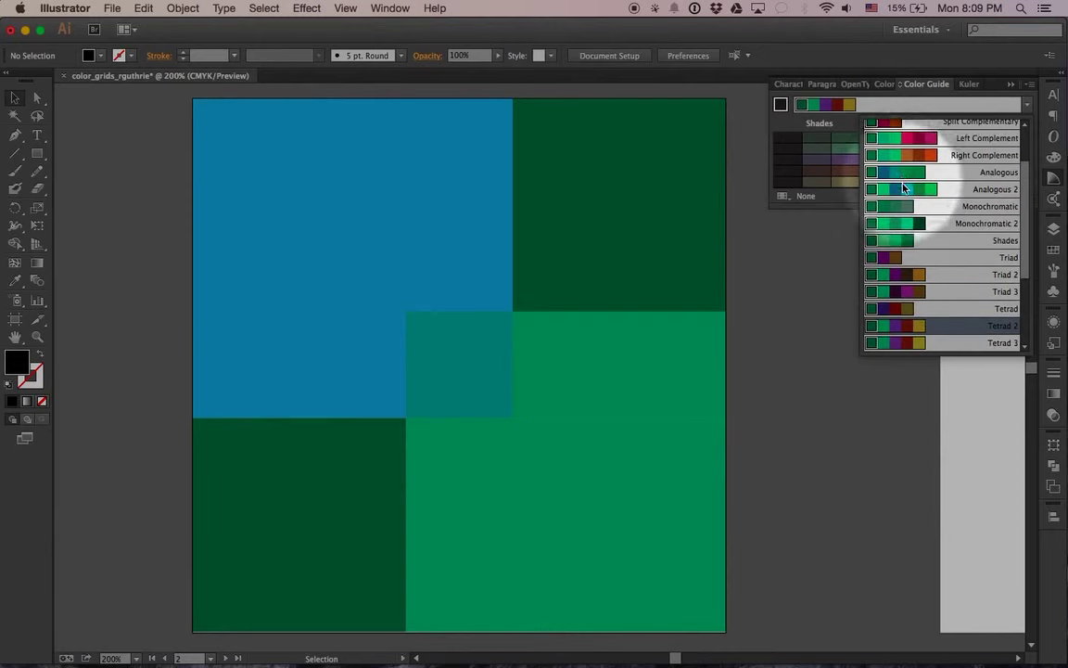
{"action": "left_click", "coordinate": [904, 156]}
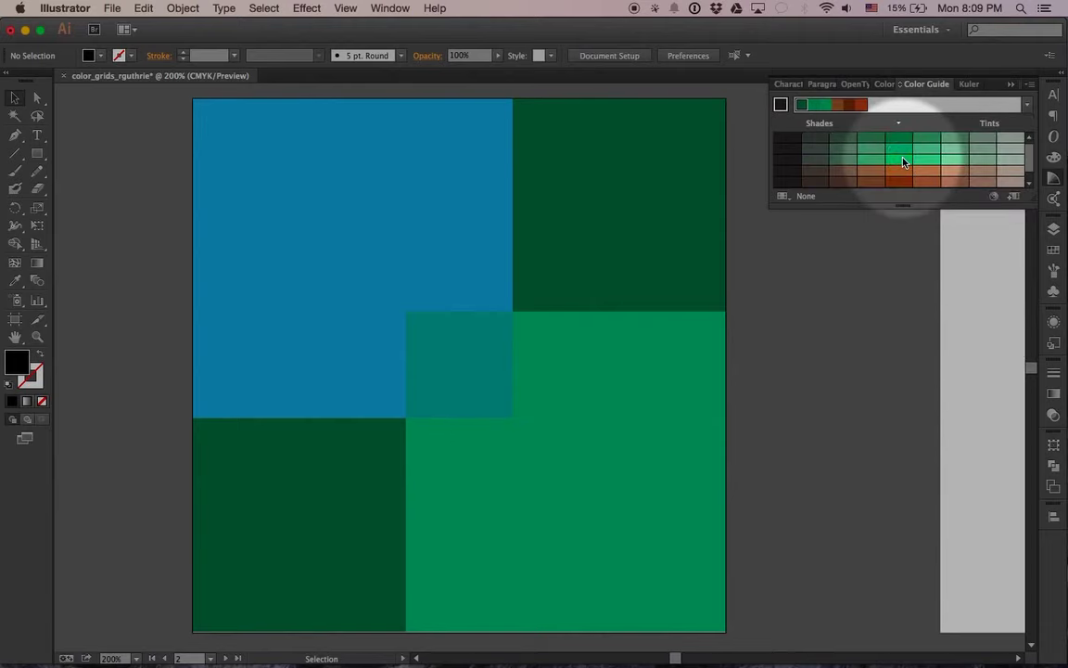
{"action": "left_click", "coordinate": [993, 104]}
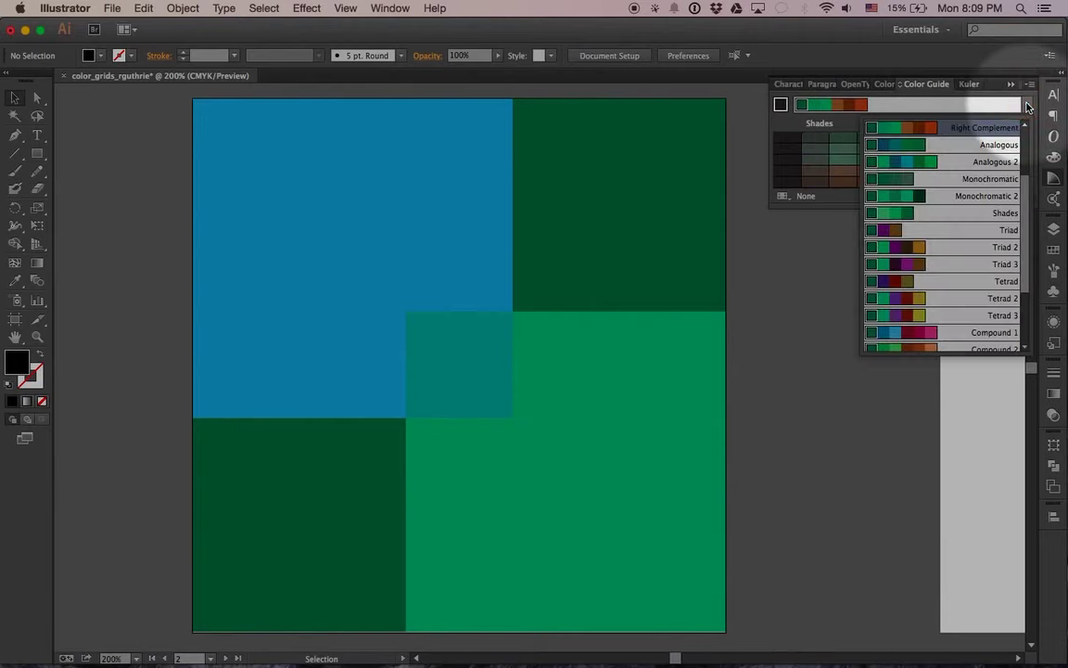
{"action": "left_click", "coordinate": [924, 332]}
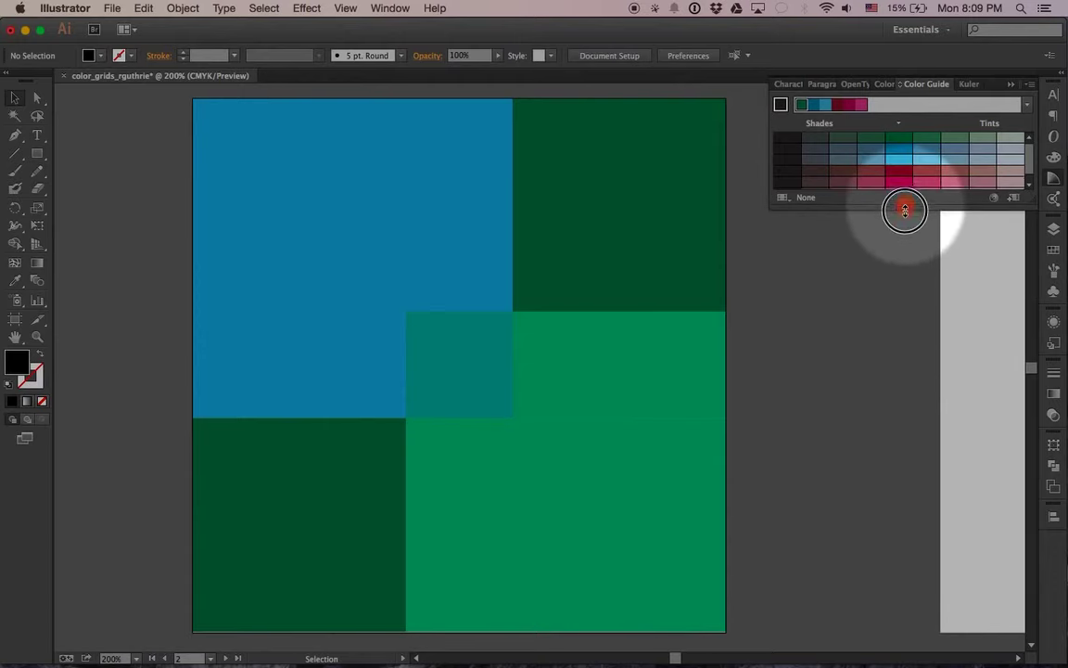
{"action": "left_click_drag", "start_coordinate": [904, 205], "coordinate": [912, 277]}
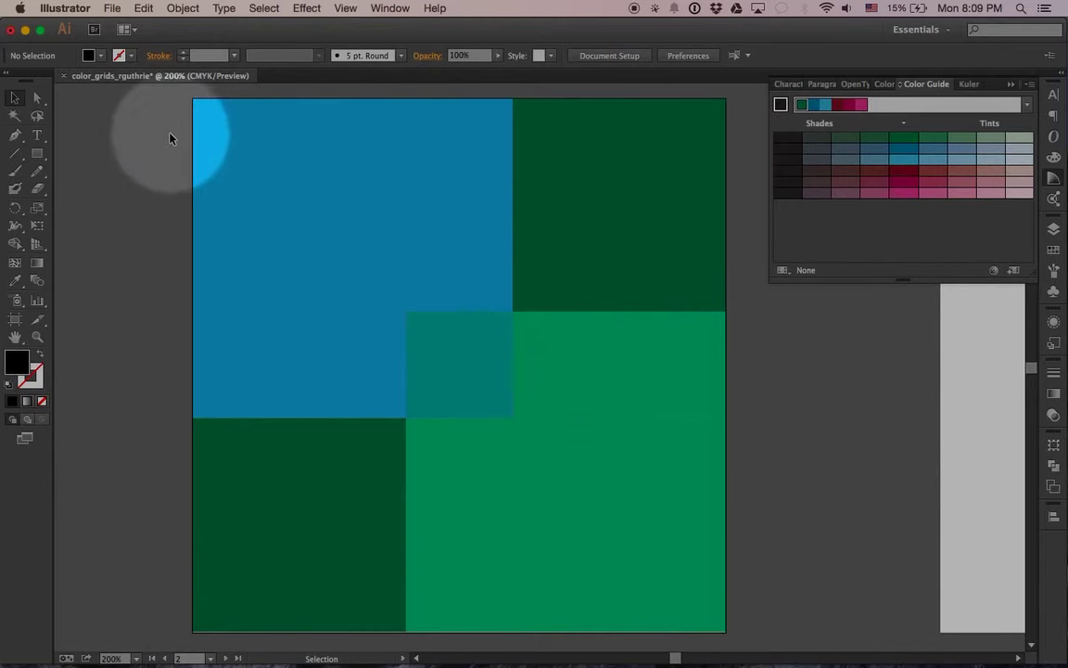
{"action": "mouse_move", "coordinate": [170, 135]}
{"action": "left_mouse_down"}
{"action": "mouse_move", "coordinate": [730, 189]}
{"action": "mouse_move", "coordinate": [719, 182]}
{"action": "left_mouse_up"}
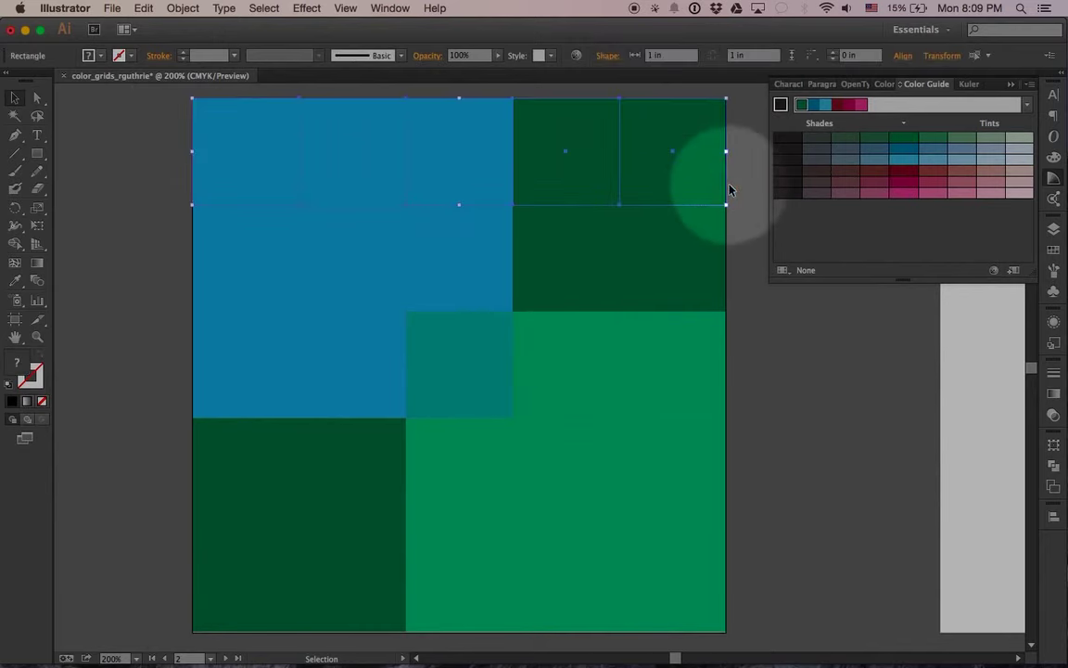
Fill the five rows top to bottom: reddish-brown tint, dark red, pinkish-brown tint, dark brown, dark red
{"action": "left_click", "coordinate": [960, 174]}
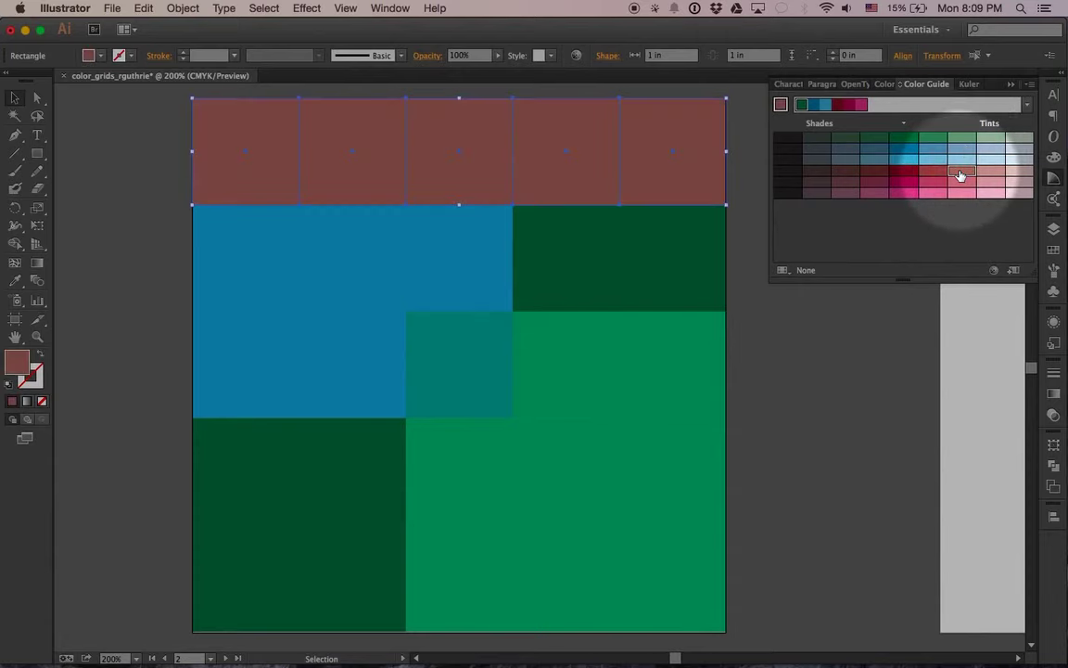
{"action": "left_click", "coordinate": [749, 247]}
{"action": "left_click_drag", "start_coordinate": [748, 244], "coordinate": [168, 276]}
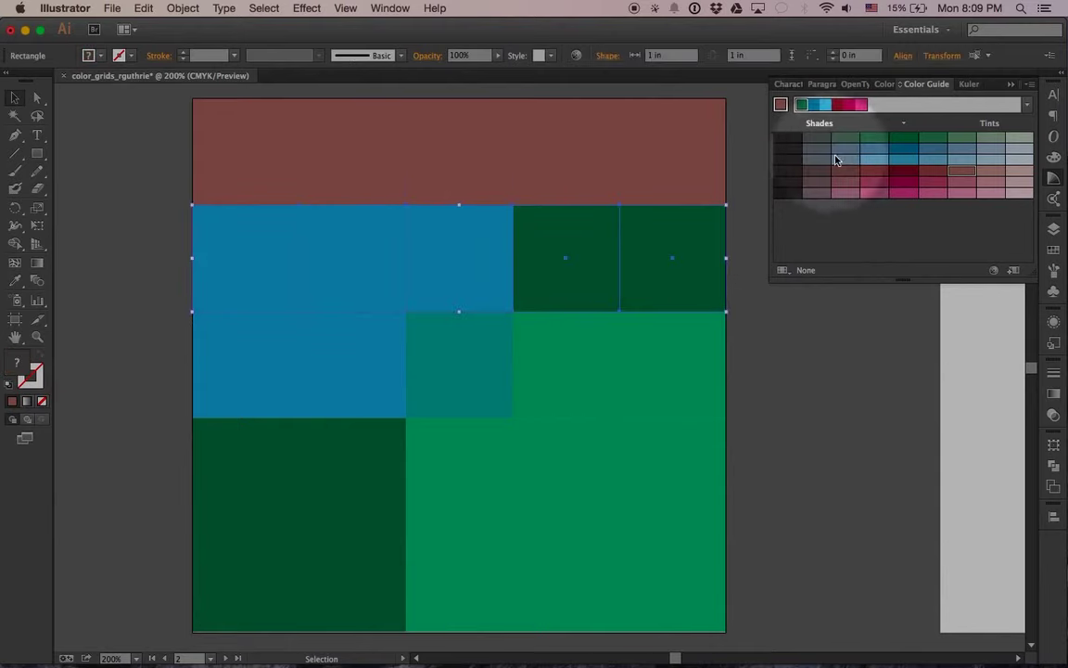
{"action": "left_click", "coordinate": [904, 175]}
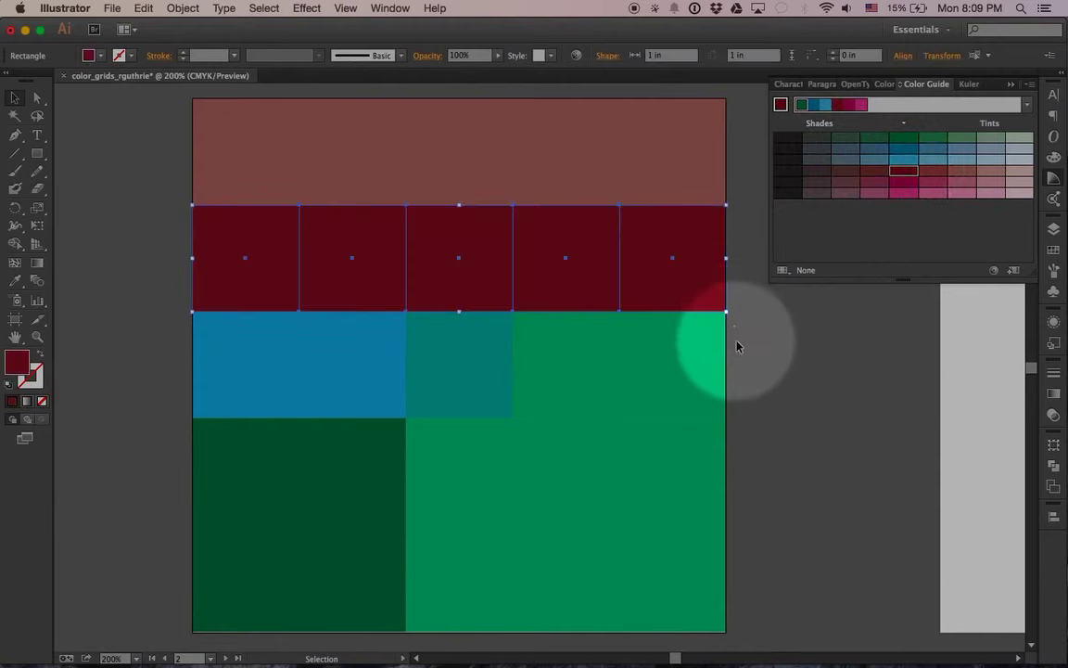
{"action": "left_click_drag", "start_coordinate": [243, 379], "coordinate": [167, 394]}
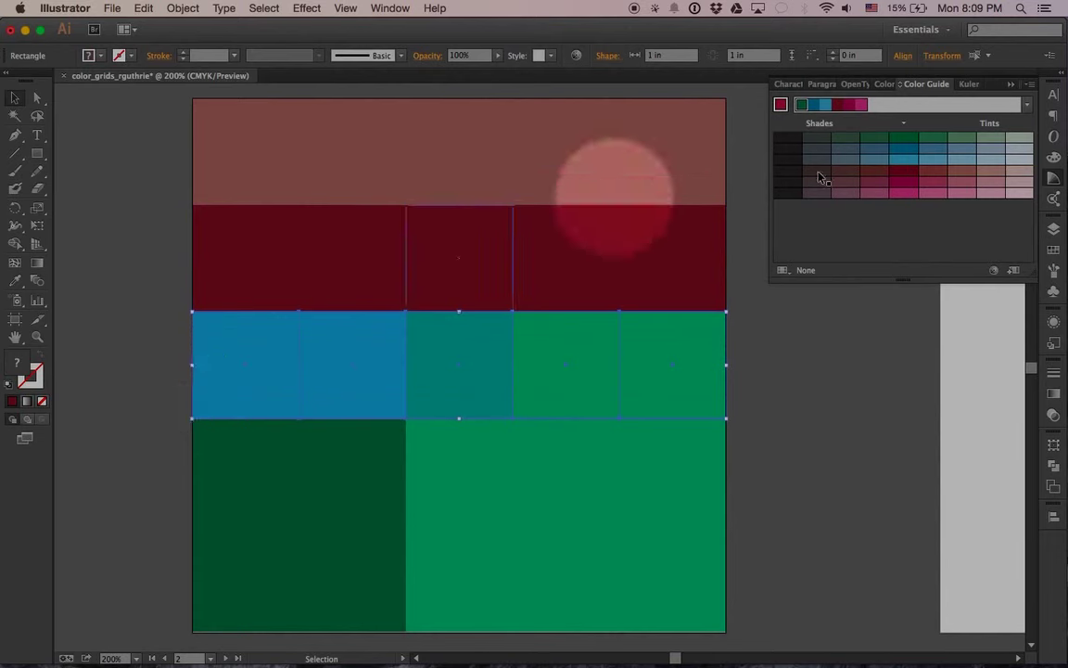
{"action": "left_click", "coordinate": [1001, 176]}
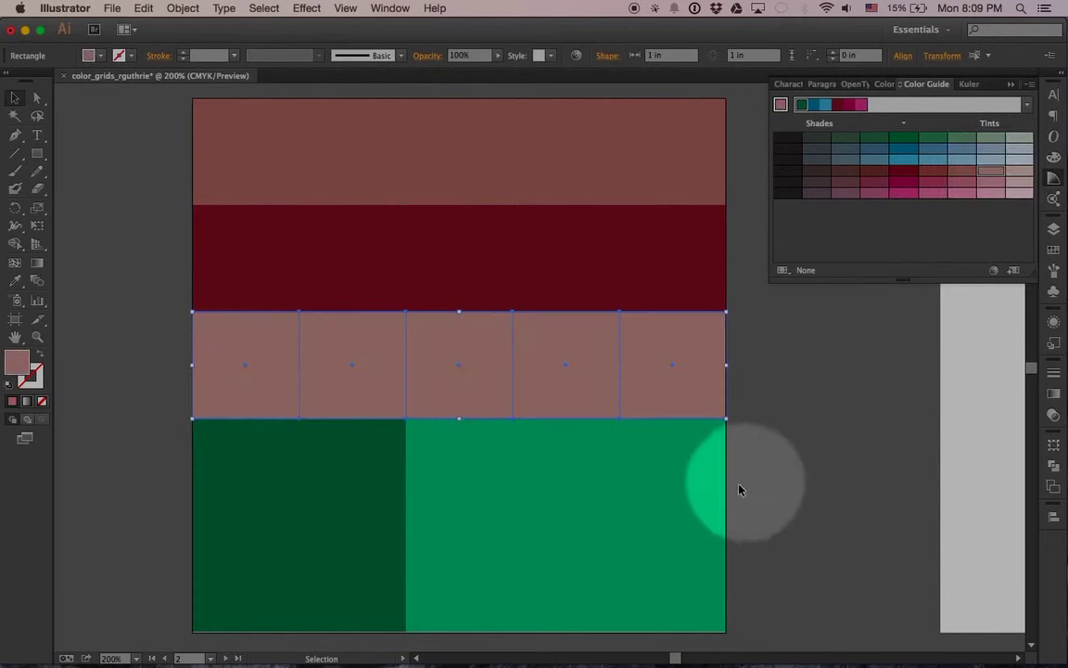
{"action": "left_click_drag", "start_coordinate": [410, 489], "coordinate": [162, 493]}
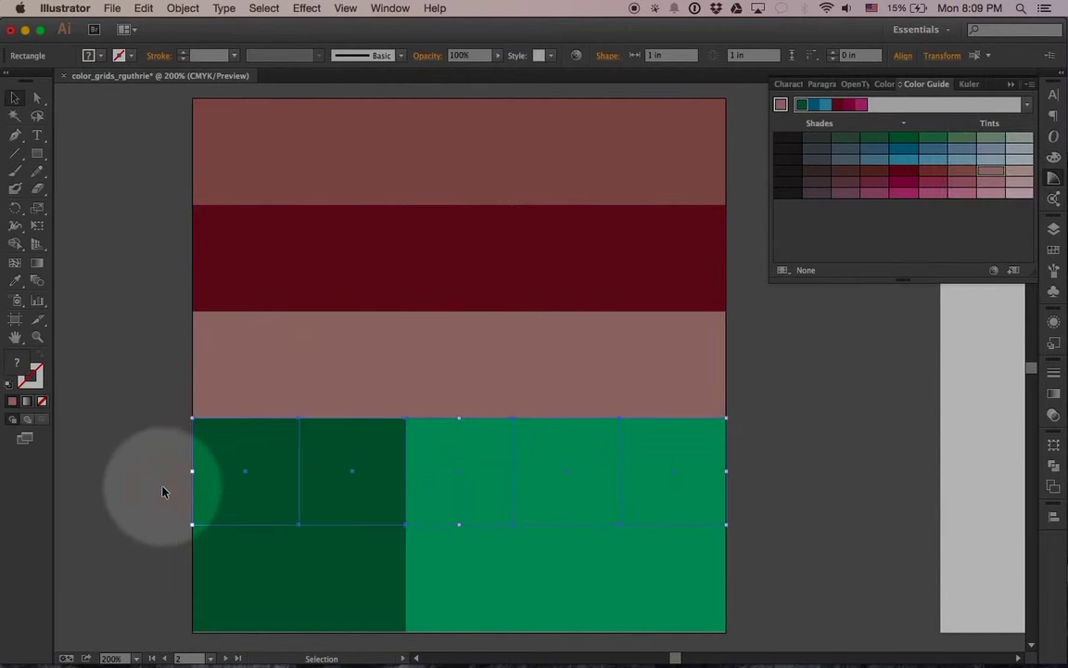
{"action": "left_click", "coordinate": [846, 171]}
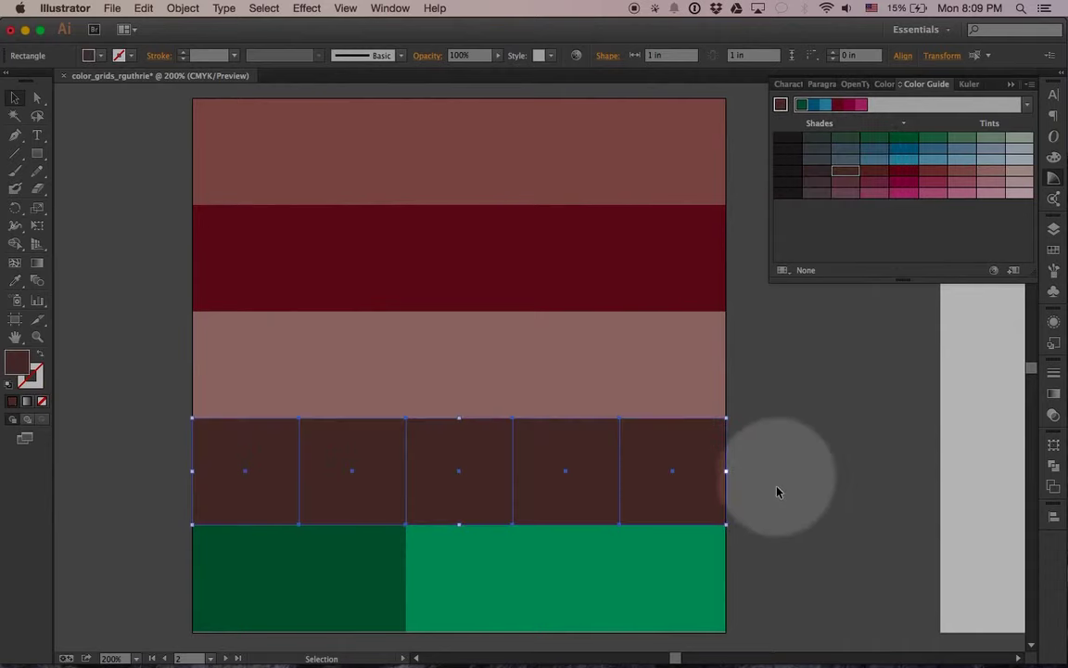
{"action": "left_click_drag", "start_coordinate": [438, 616], "coordinate": [125, 613]}
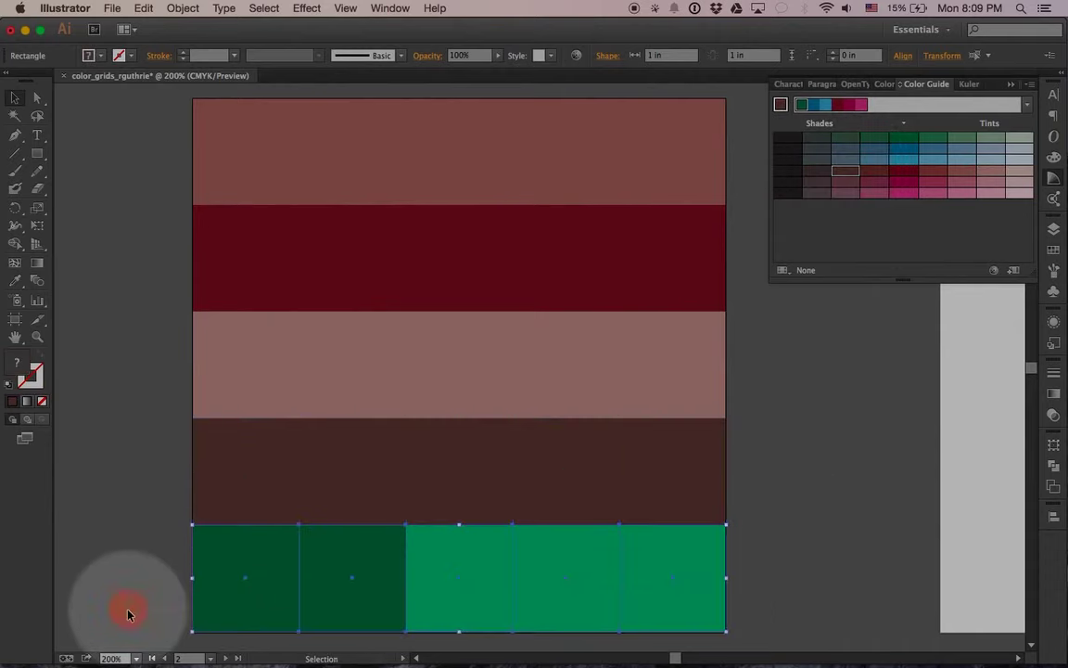
{"action": "left_click", "coordinate": [939, 172]}
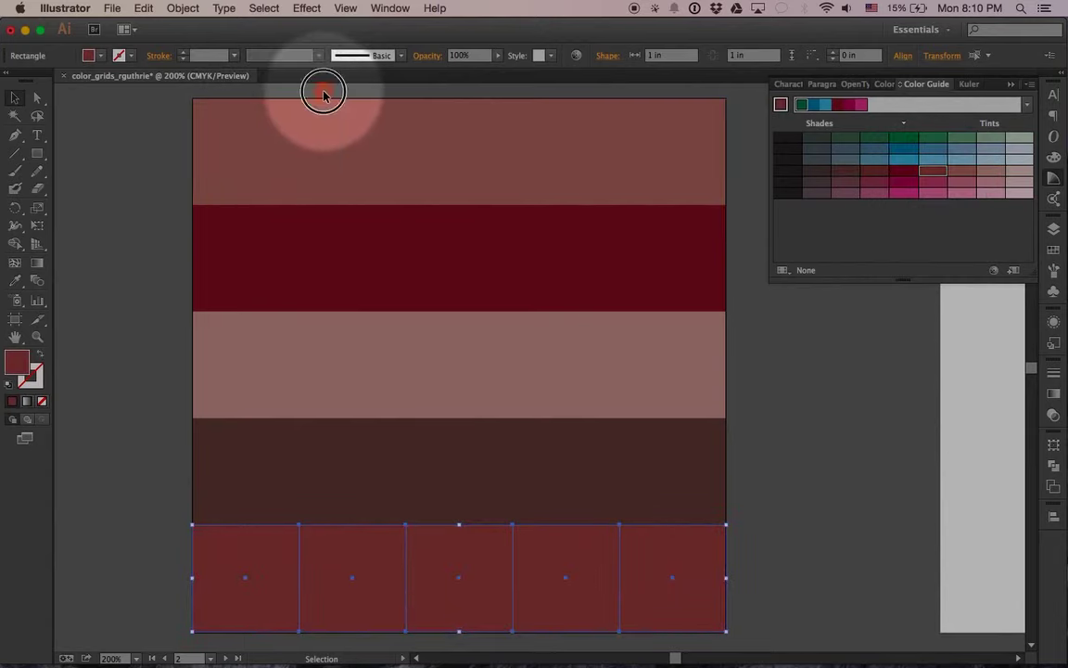
Change the fourth row to dark crimson and the third and bottom rows to a lighter red tint
{"action": "left_click", "coordinate": [324, 91]}
{"action": "left_click_drag", "start_coordinate": [160, 471], "coordinate": [780, 459]}
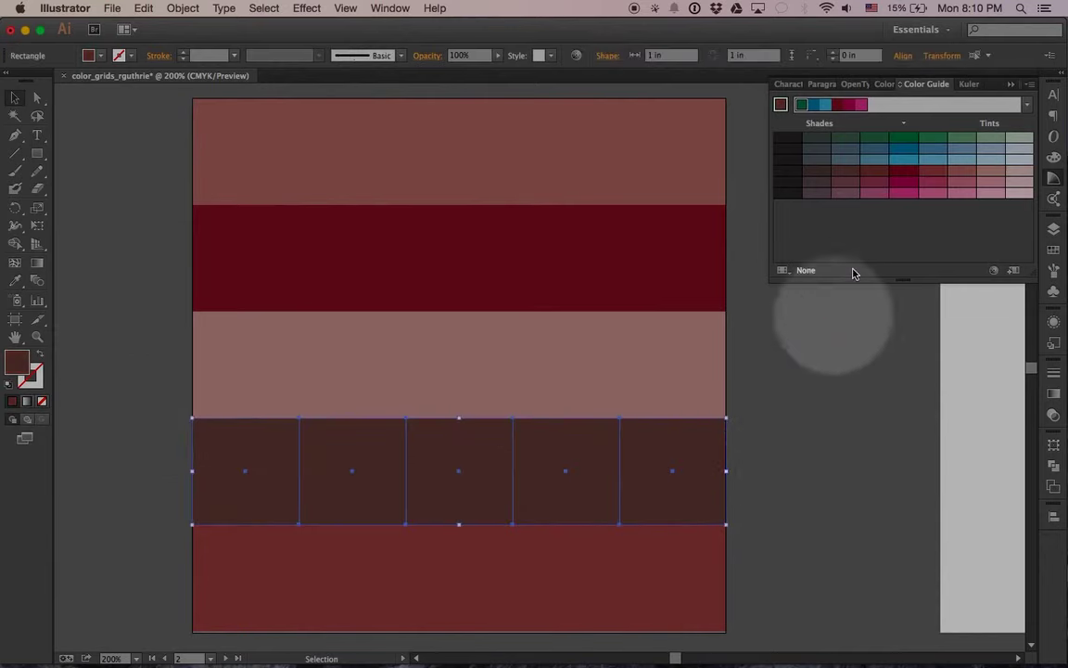
{"action": "left_click", "coordinate": [904, 174]}
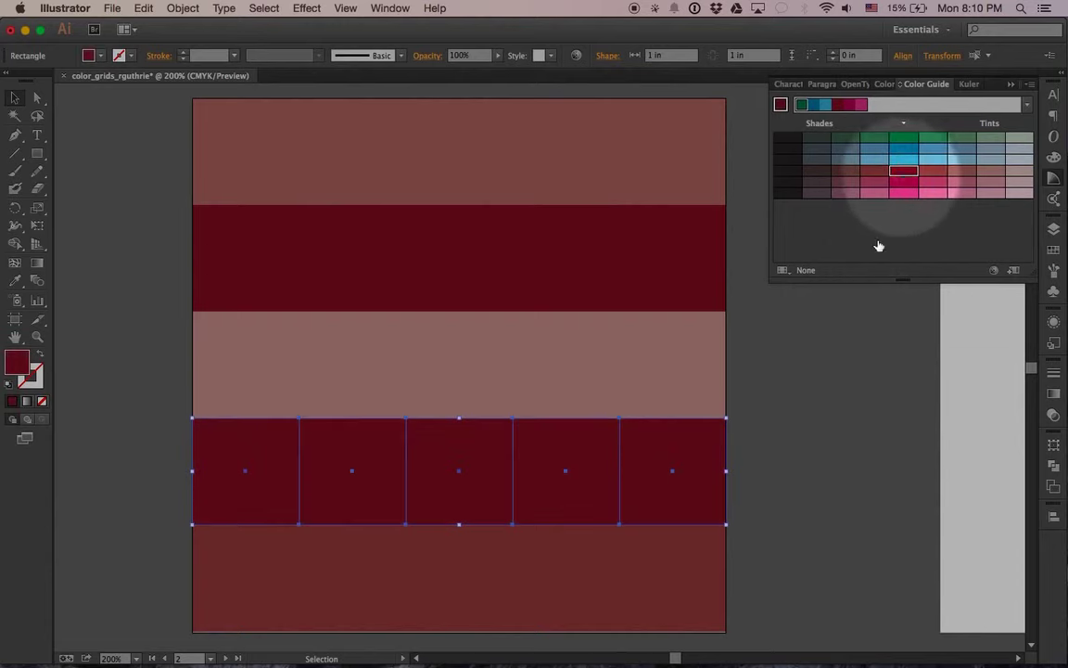
{"action": "left_click_drag", "start_coordinate": [811, 586], "coordinate": [522, 602]}
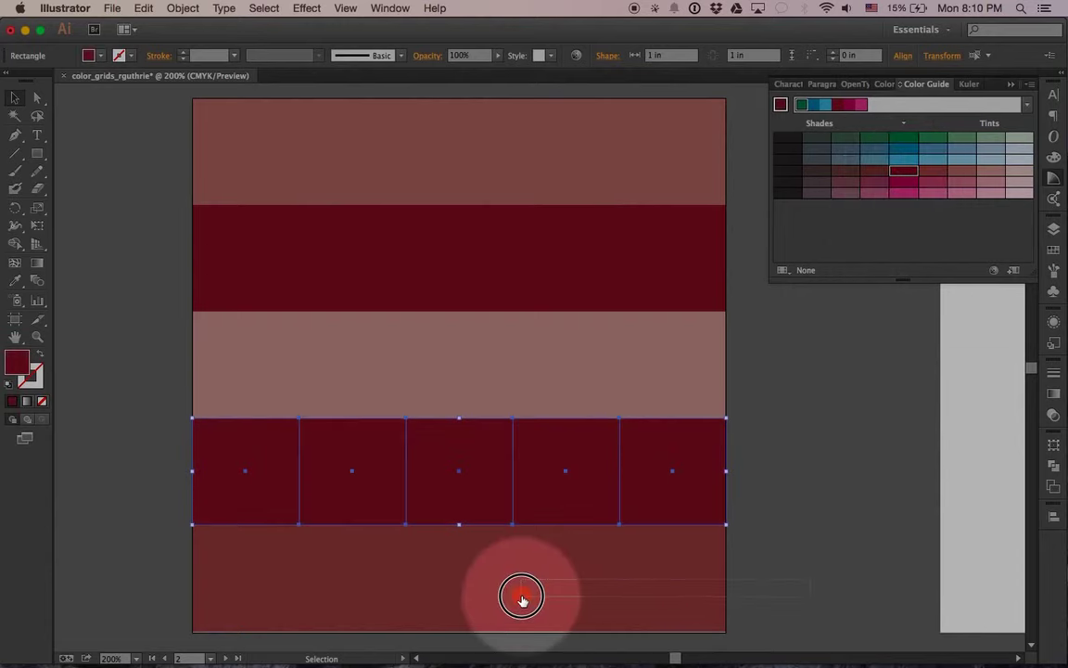
{"action": "left_click_drag", "start_coordinate": [807, 362], "coordinate": [189, 369]}
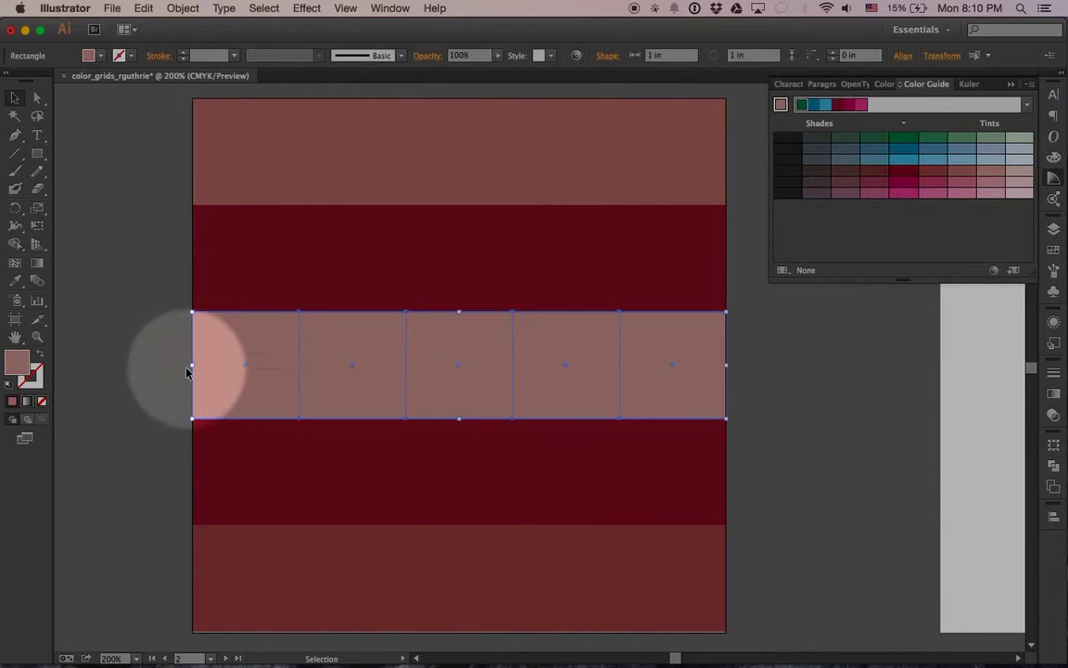
{"action": "left_click", "coordinate": [964, 175]}
{"action": "left_click_drag", "start_coordinate": [800, 588], "coordinate": [158, 603]}
{"action": "left_click", "coordinate": [967, 176]}
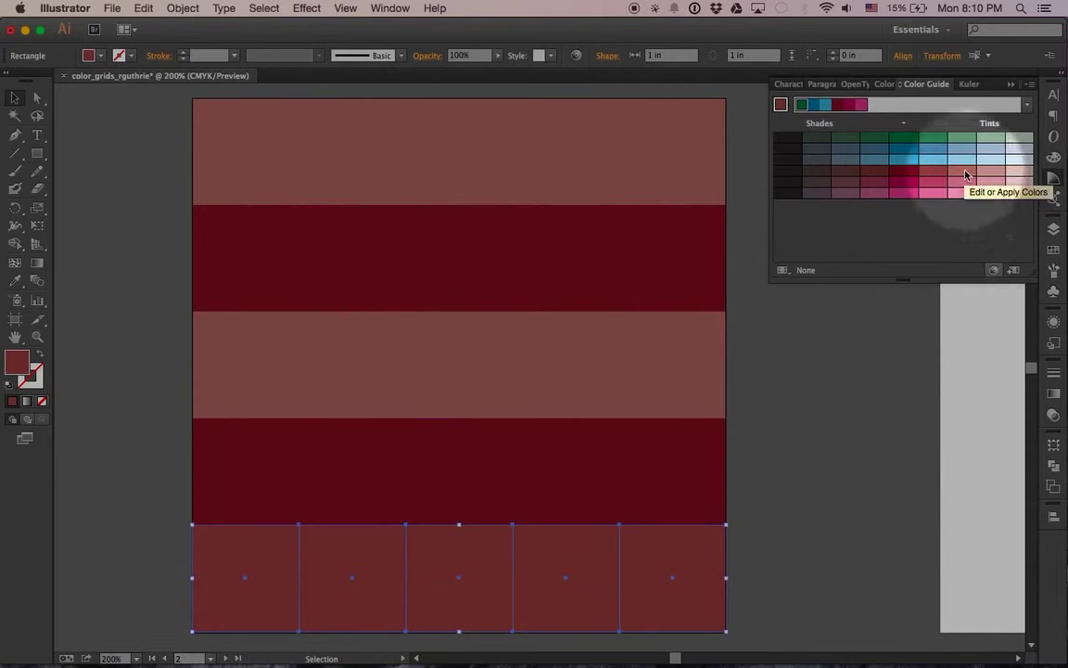
{"action": "left_click", "coordinate": [964, 174]}
{"action": "left_click", "coordinate": [880, 383]}
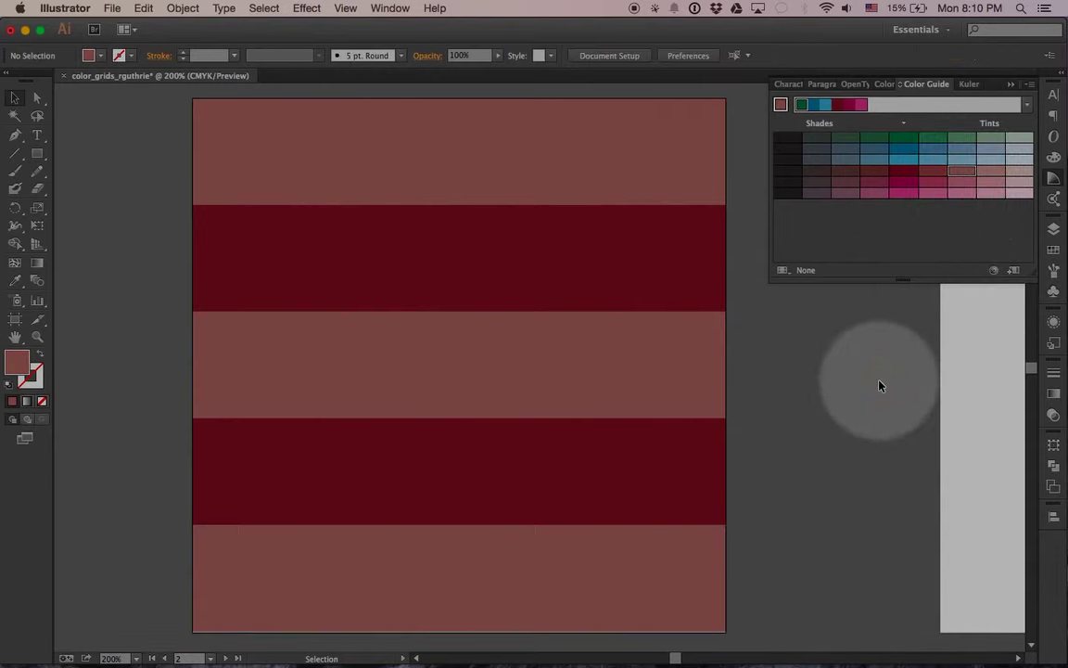
Recolour the fourth-row cell and the middle- and top-stripe cells in dark brown shades
{"action": "left_click", "coordinate": [600, 479]}
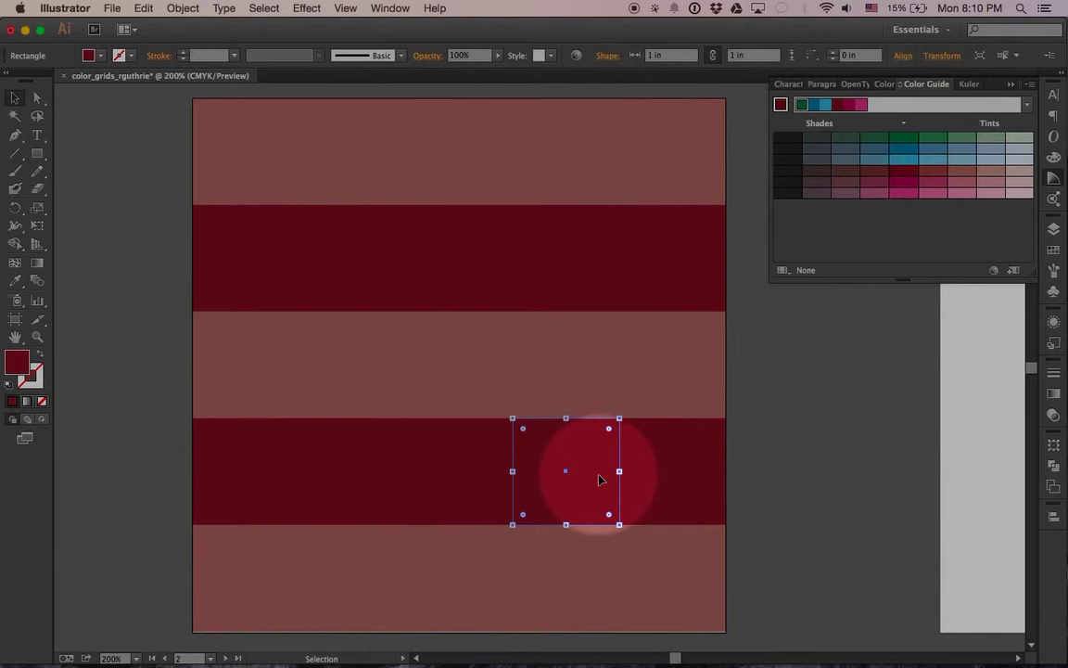
{"action": "left_click", "coordinate": [851, 173]}
{"action": "left_click", "coordinate": [827, 357]}
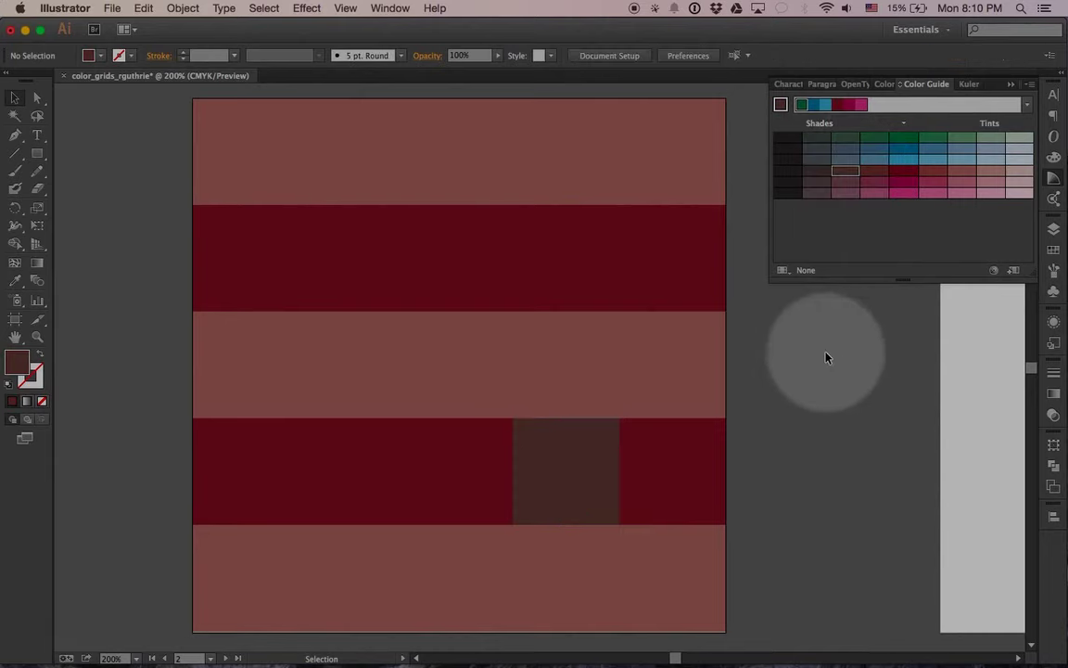
{"action": "left_click", "coordinate": [562, 357]}
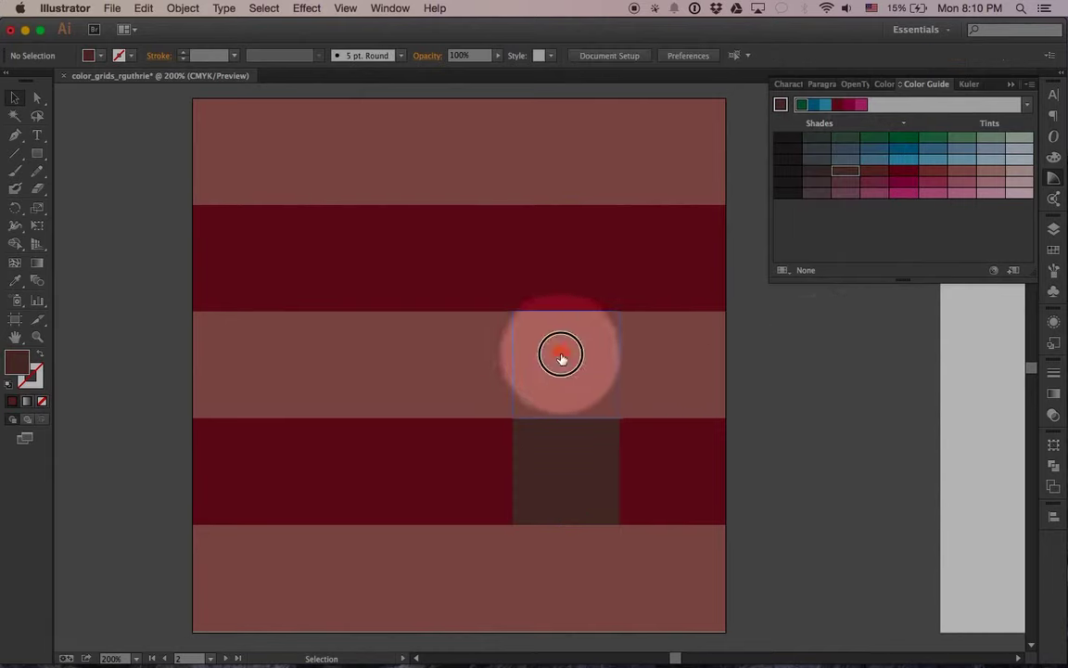
{"action": "left_click", "coordinate": [880, 174]}
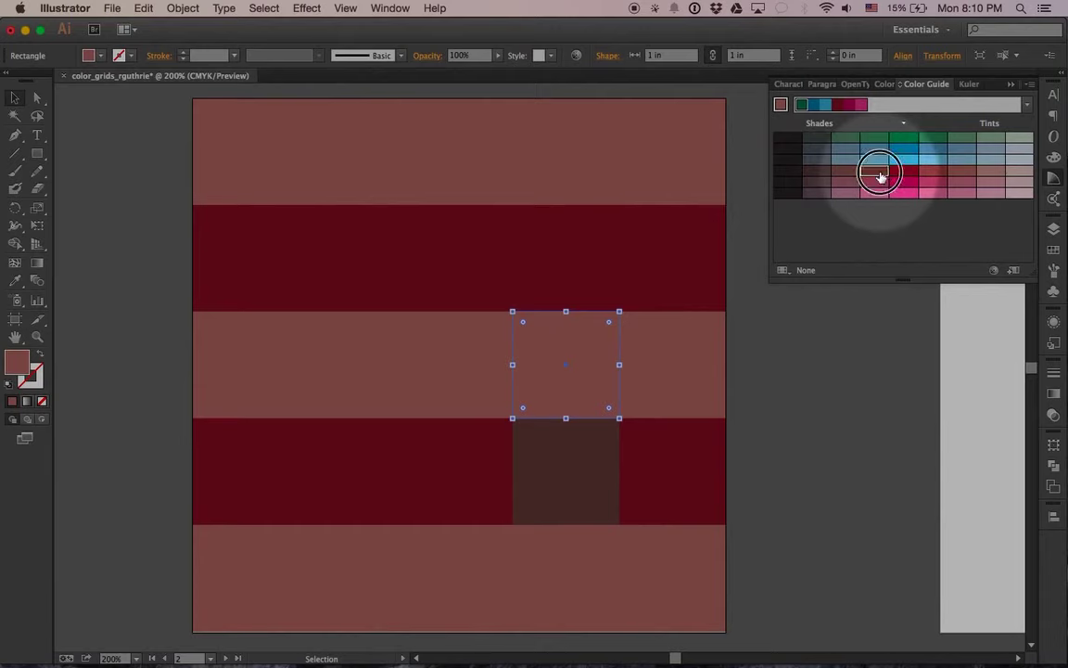
{"action": "left_click", "coordinate": [591, 260]}
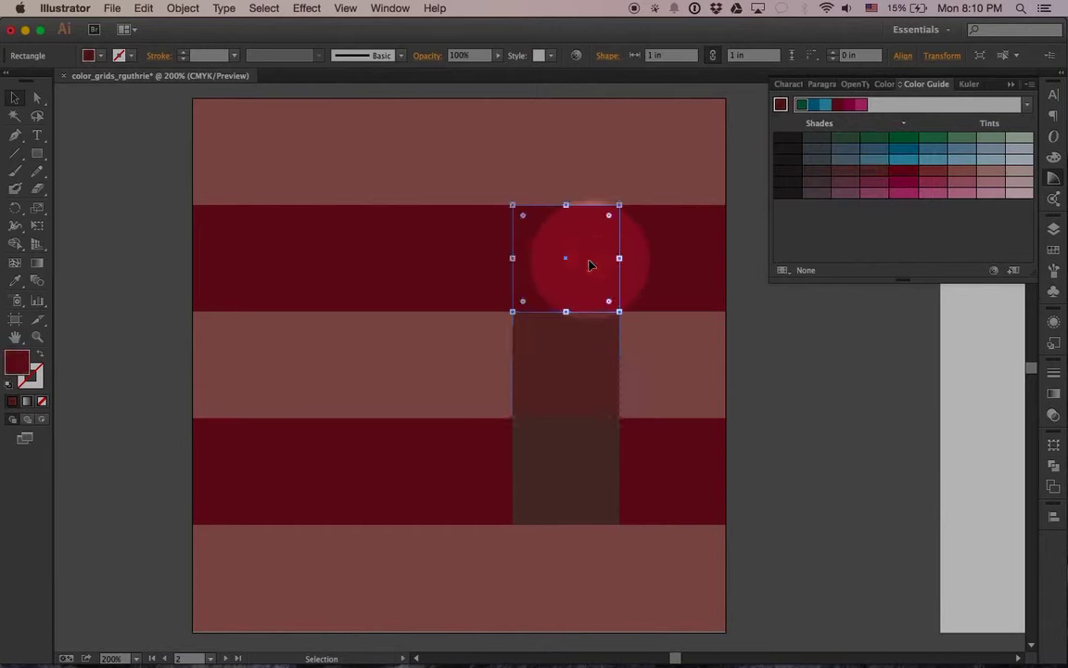
{"action": "left_click", "coordinate": [845, 171]}
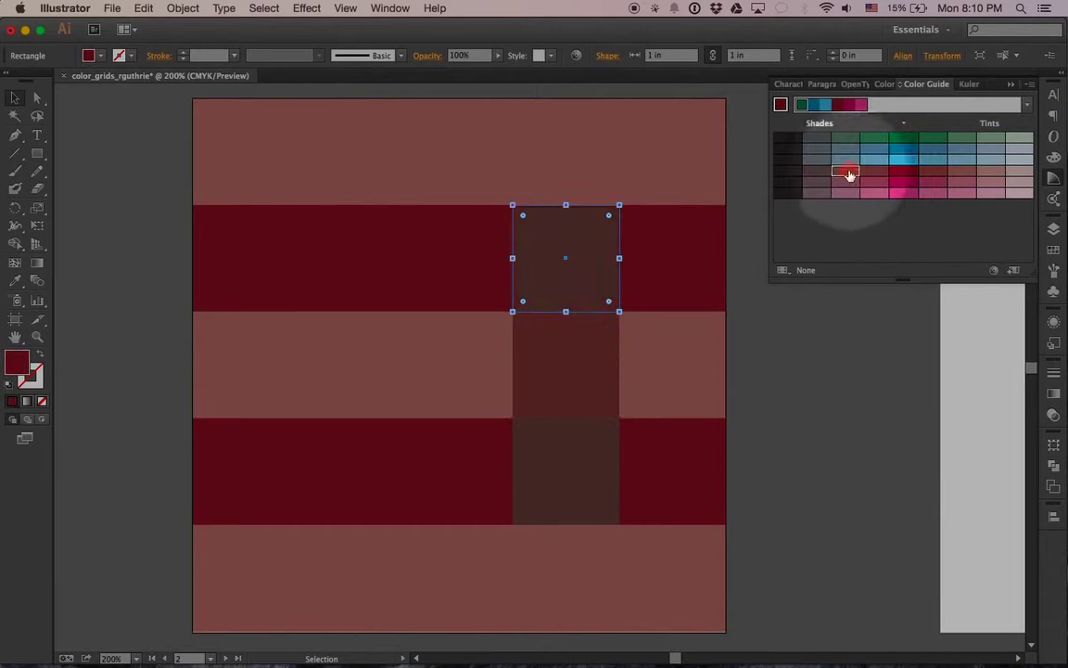
{"action": "left_click", "coordinate": [816, 412]}
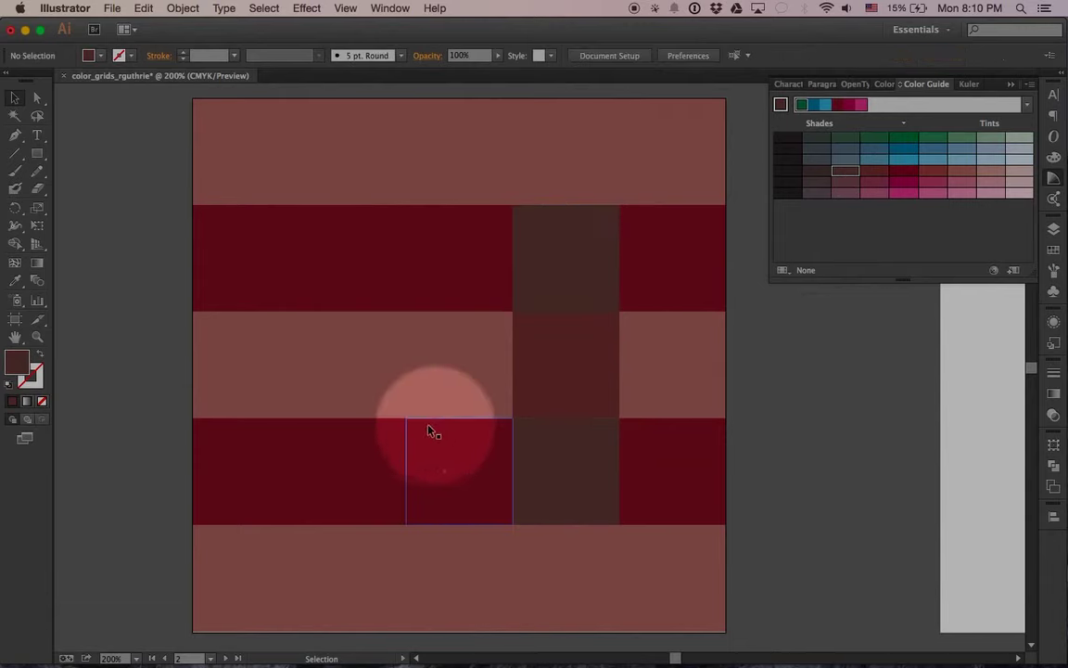
Recolour the second-column middle, upper and lower-left cells in brownish shades
{"action": "left_click", "coordinate": [371, 401]}
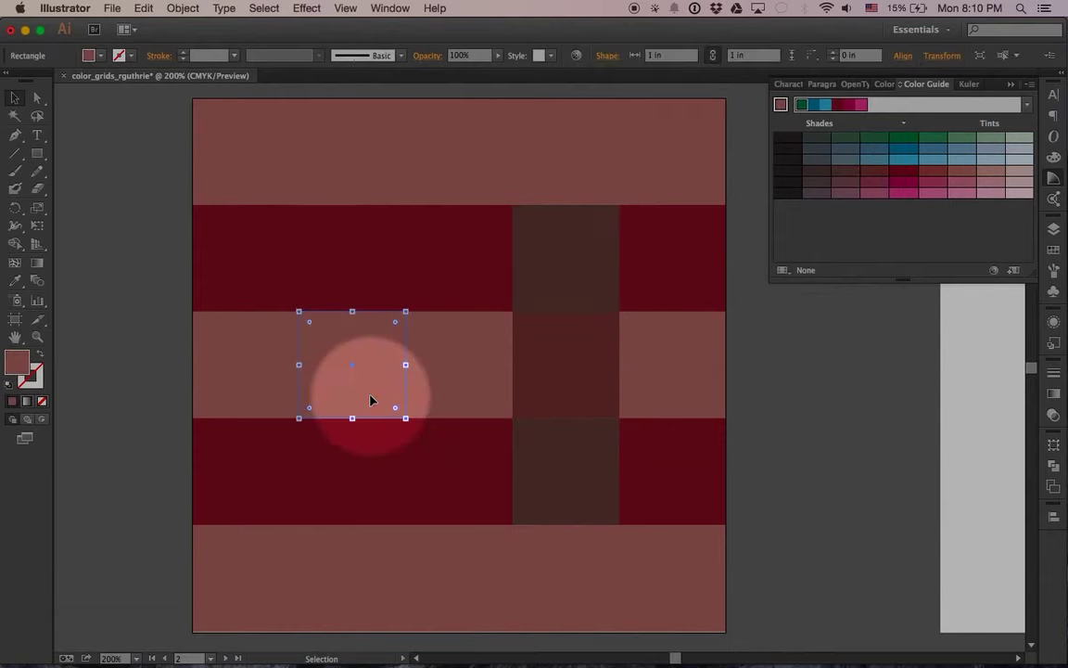
{"action": "left_click", "coordinate": [907, 172]}
{"action": "left_click", "coordinate": [876, 173]}
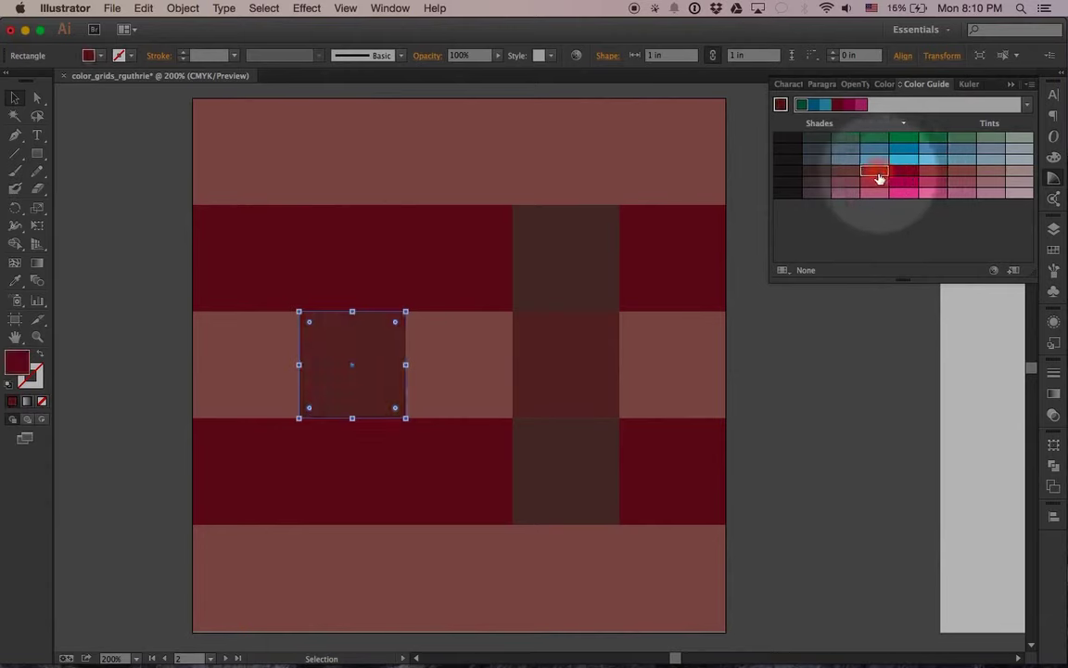
{"action": "left_click", "coordinate": [357, 269]}
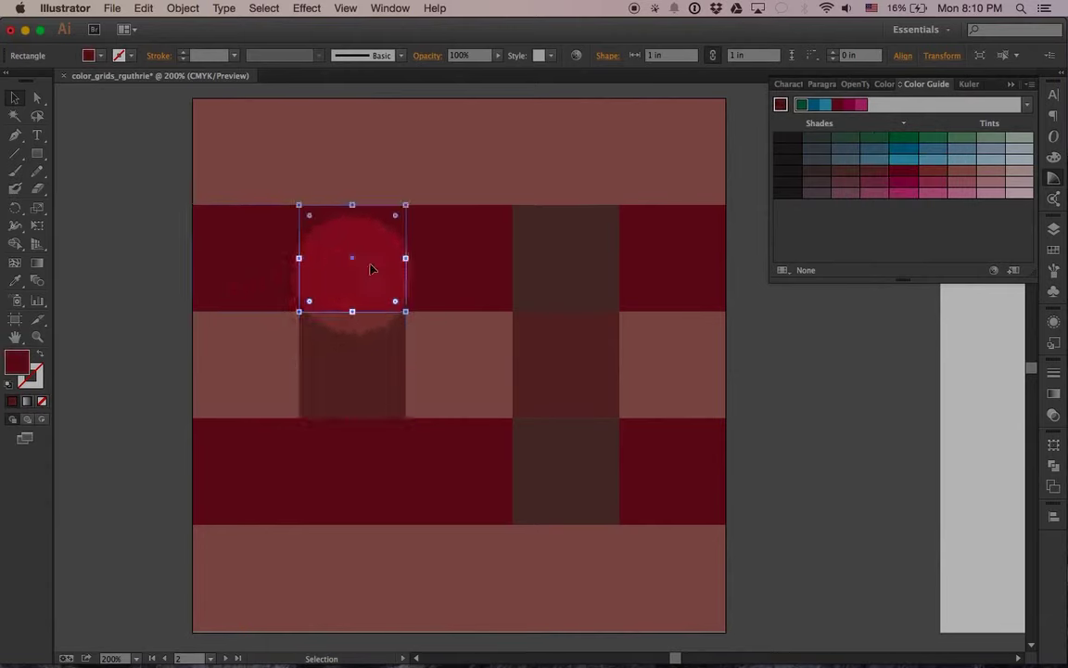
{"action": "left_click", "coordinate": [838, 178]}
{"action": "left_click", "coordinate": [338, 468]}
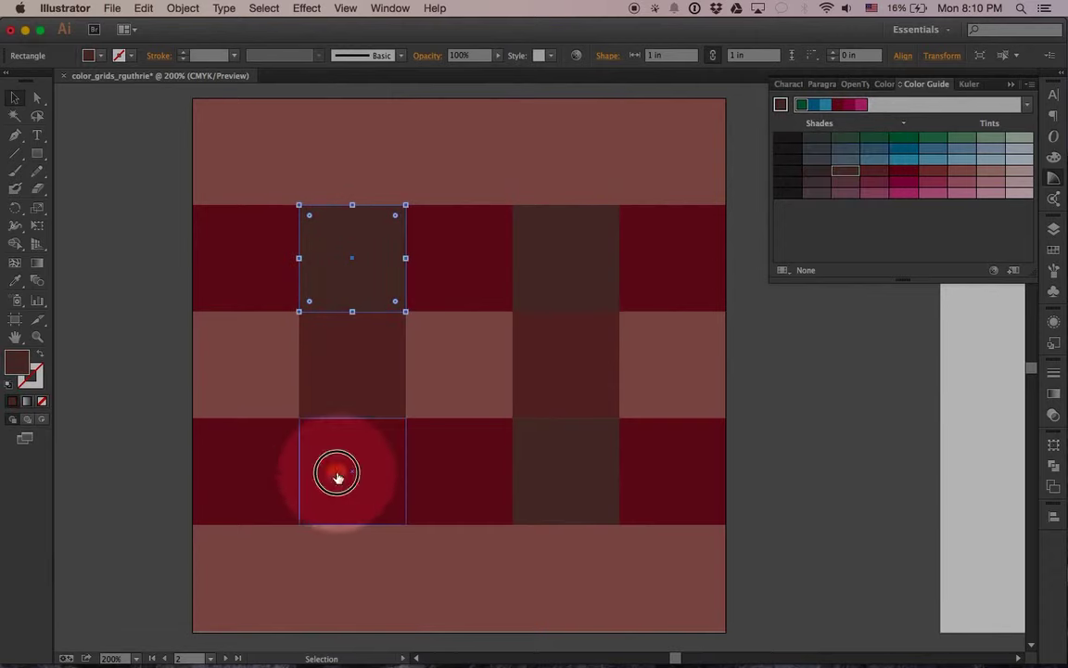
{"action": "left_click", "coordinate": [847, 172]}
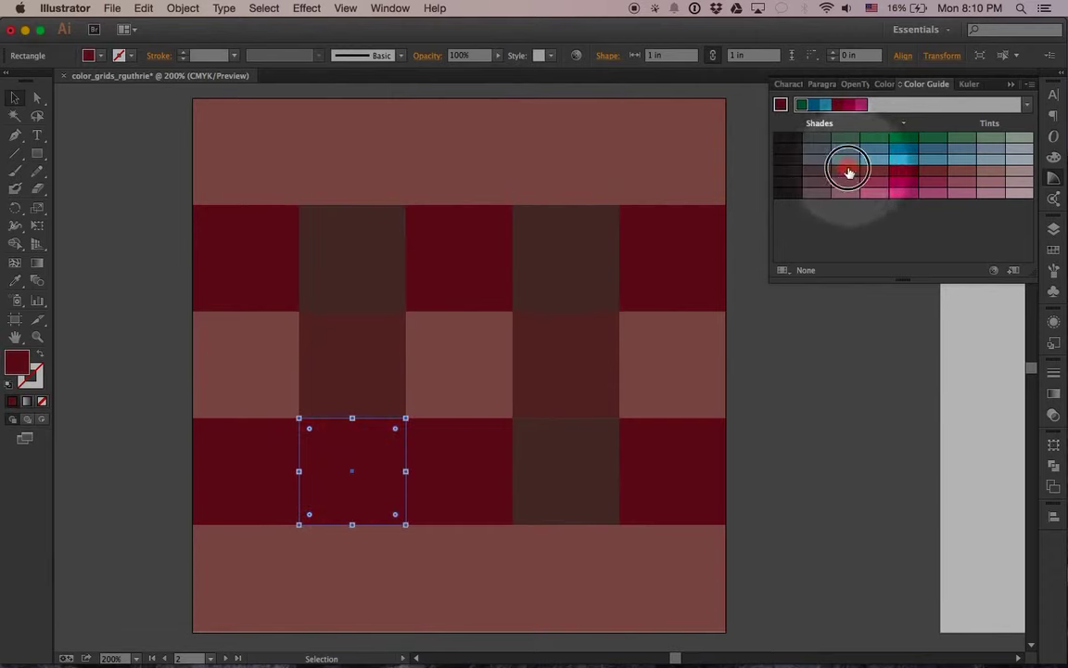
{"action": "left_click", "coordinate": [800, 416]}
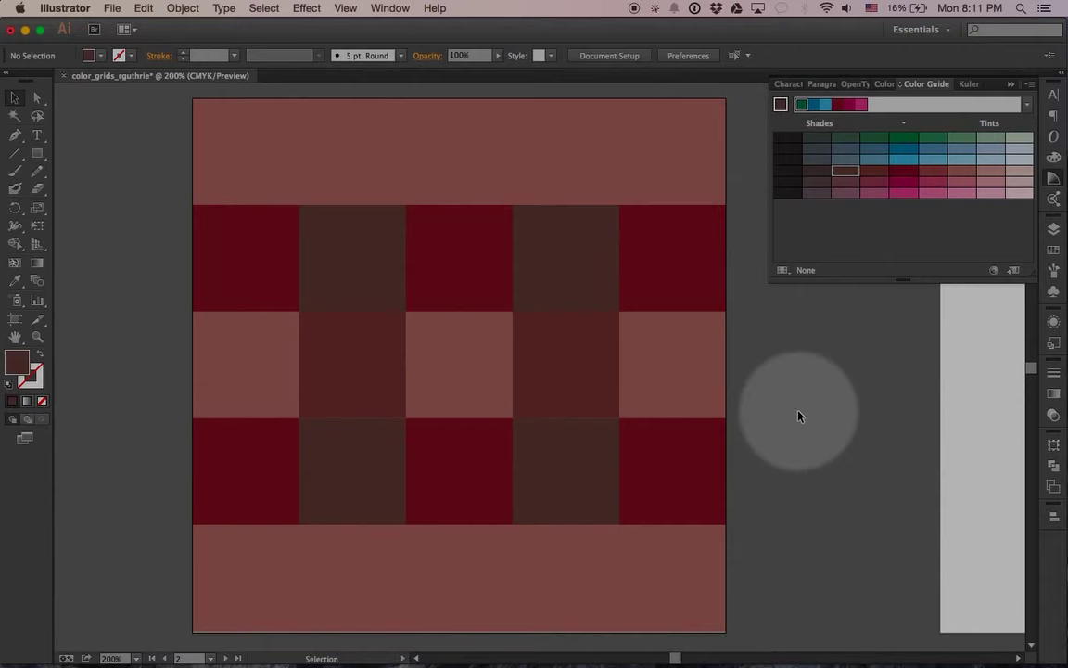
Give the bottom-right and top-left dark red squares a light muted red tint
{"action": "left_click", "coordinate": [684, 468]}
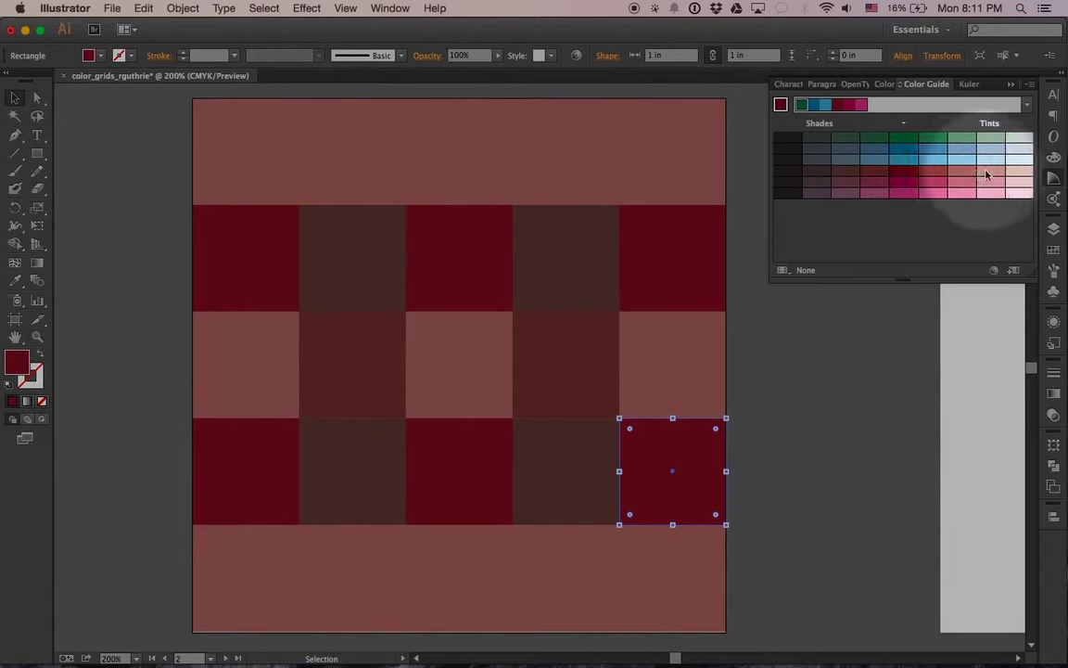
{"action": "left_click", "coordinate": [962, 176]}
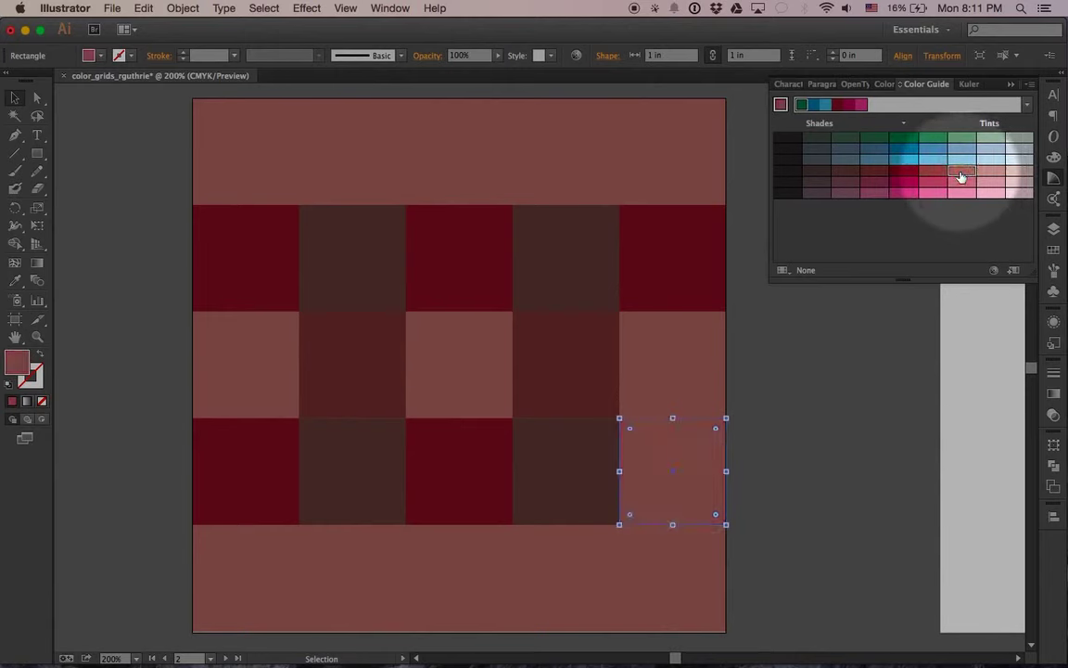
{"action": "left_click", "coordinate": [863, 406]}
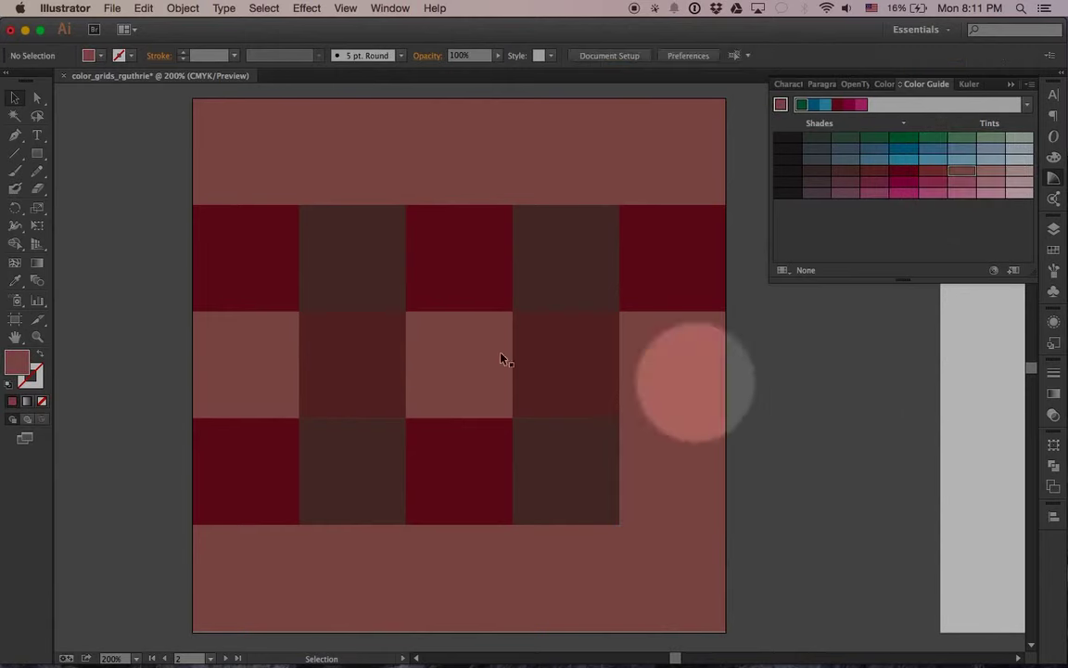
{"action": "left_click", "coordinate": [252, 290]}
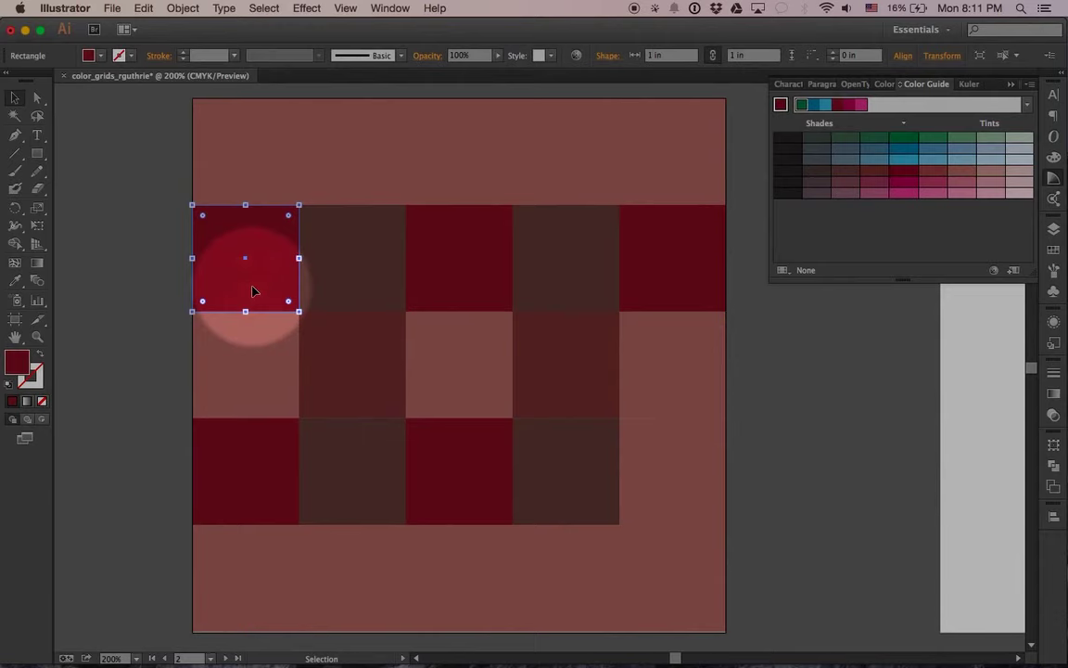
{"action": "left_click", "coordinate": [962, 173]}
{"action": "left_click", "coordinate": [828, 437]}
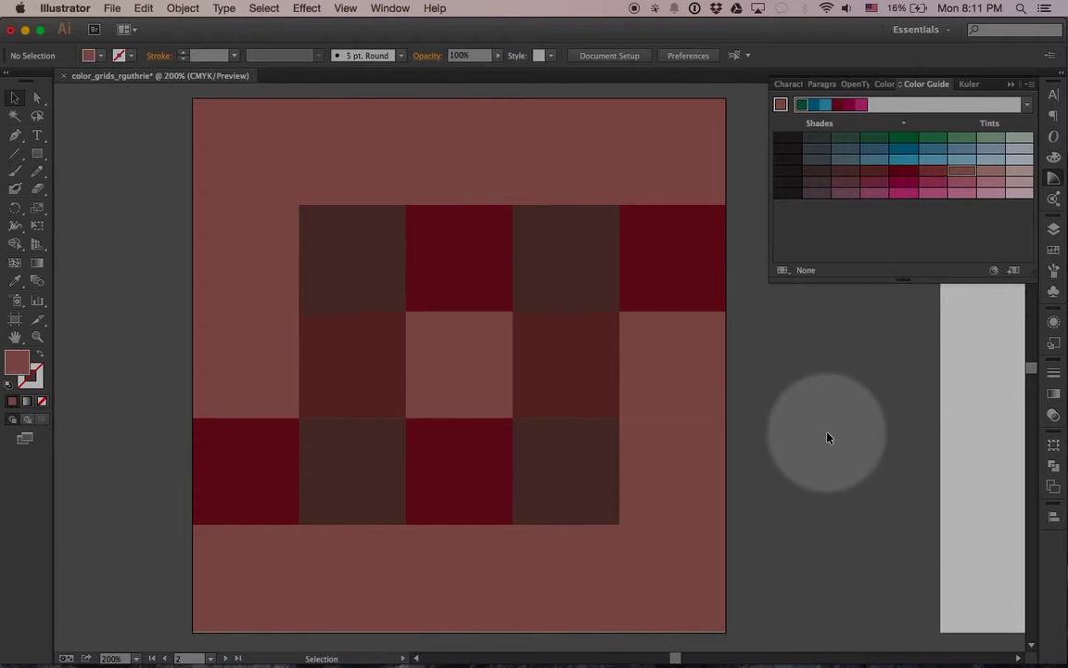
Save over color_grids_rguthrie.ai with default Illustrator options, then close the Color Guide panel
{"action": "left_click", "coordinate": [112, 9]}
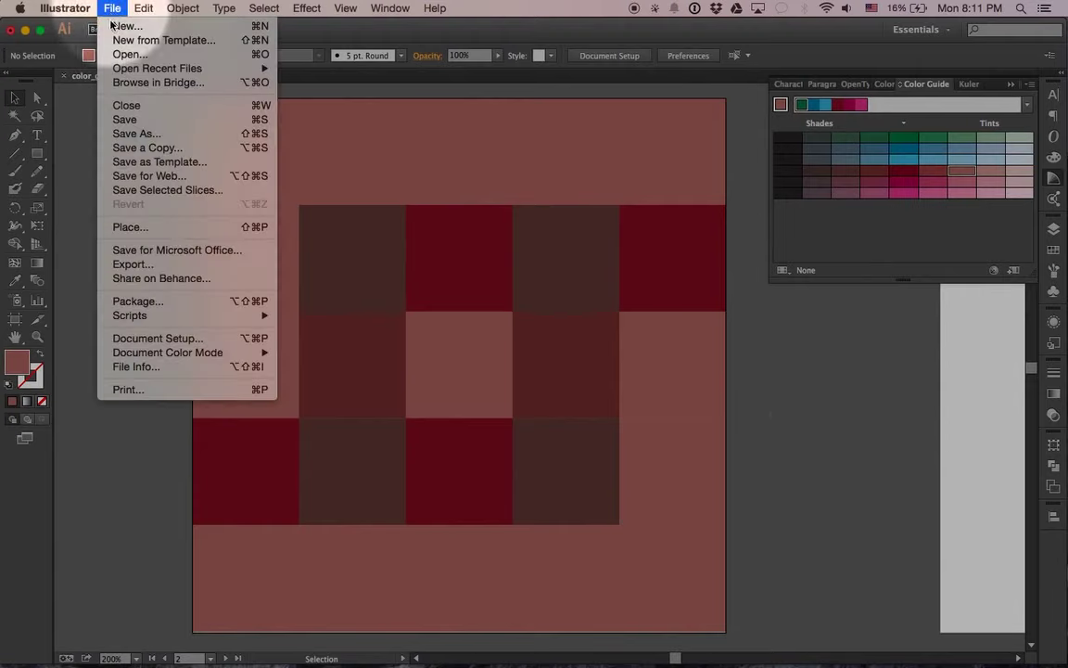
{"action": "left_click", "coordinate": [118, 124]}
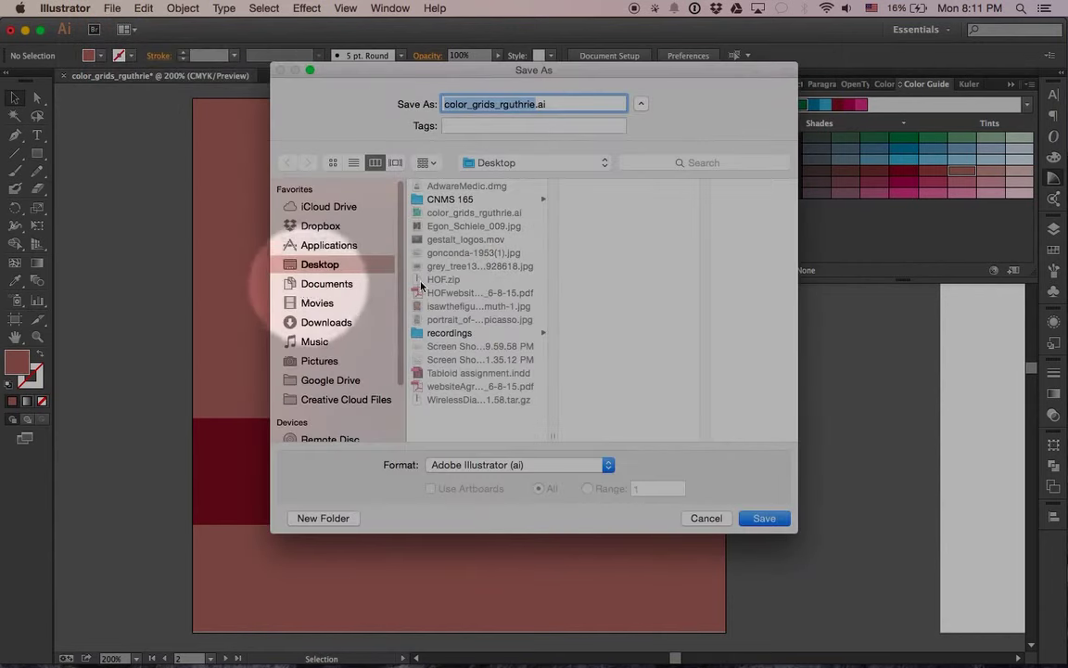
{"action": "left_click", "coordinate": [768, 517]}
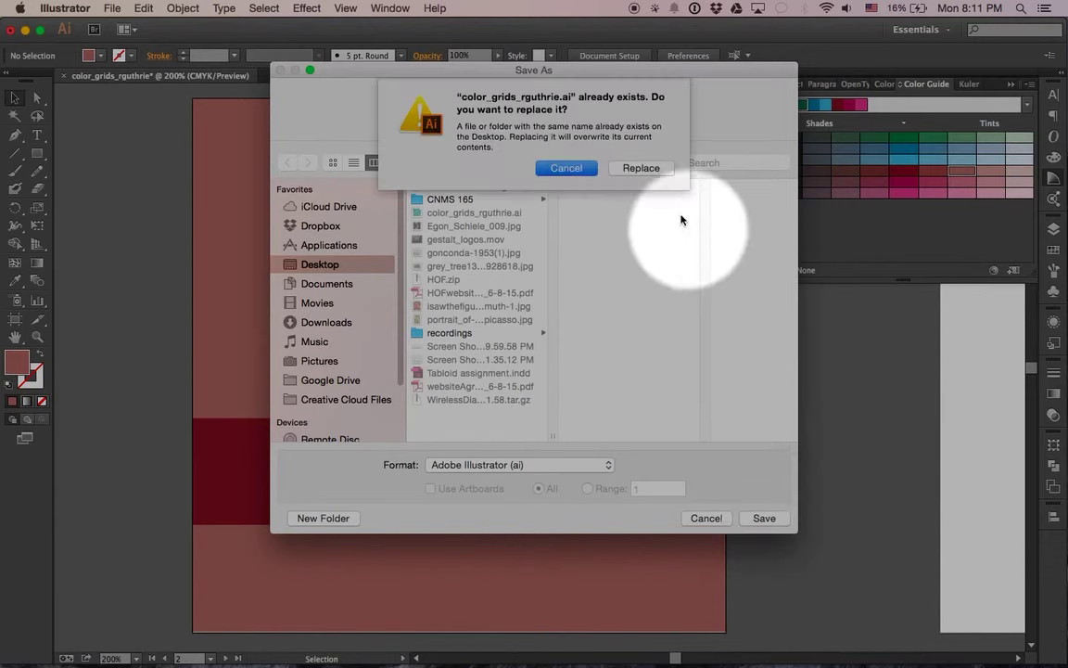
{"action": "left_click", "coordinate": [641, 167]}
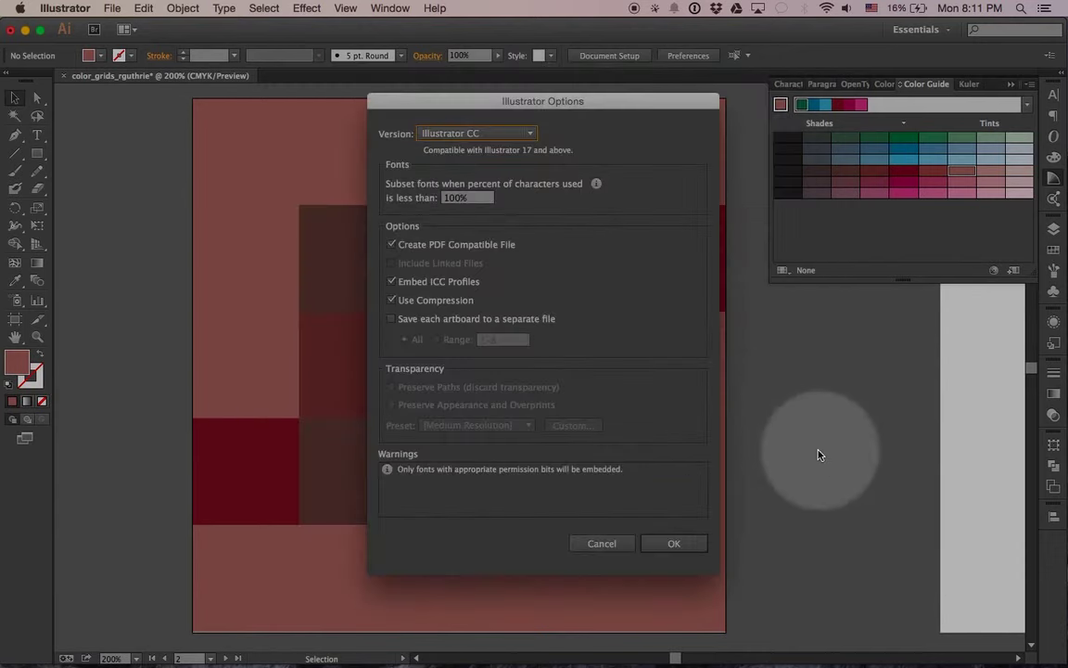
{"action": "left_click", "coordinate": [678, 544]}
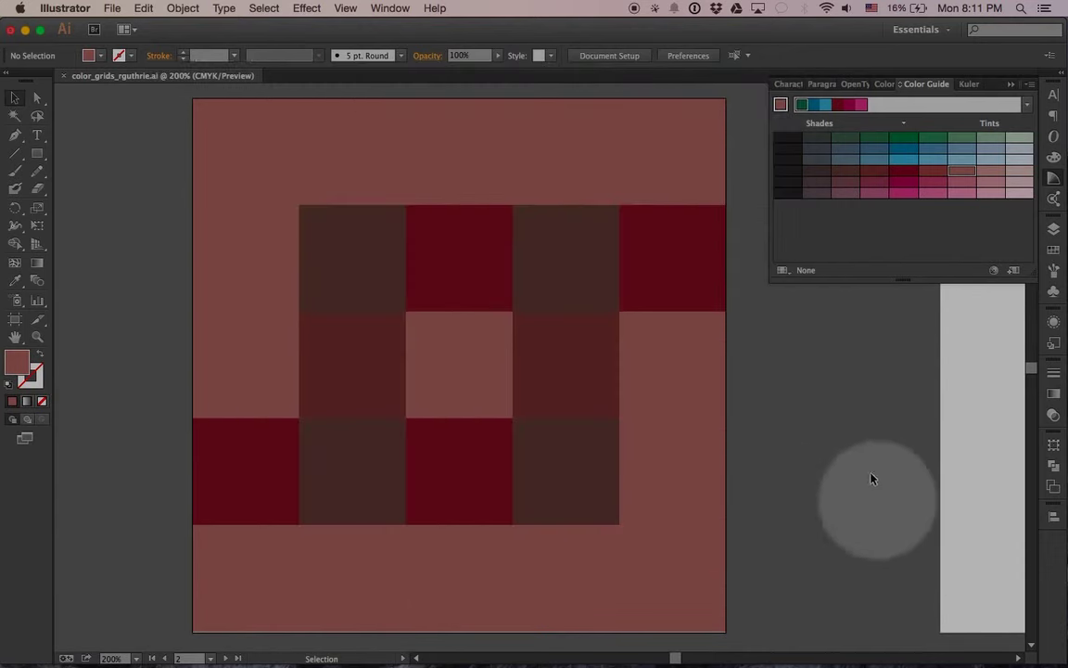
{"action": "left_click", "coordinate": [1013, 88]}
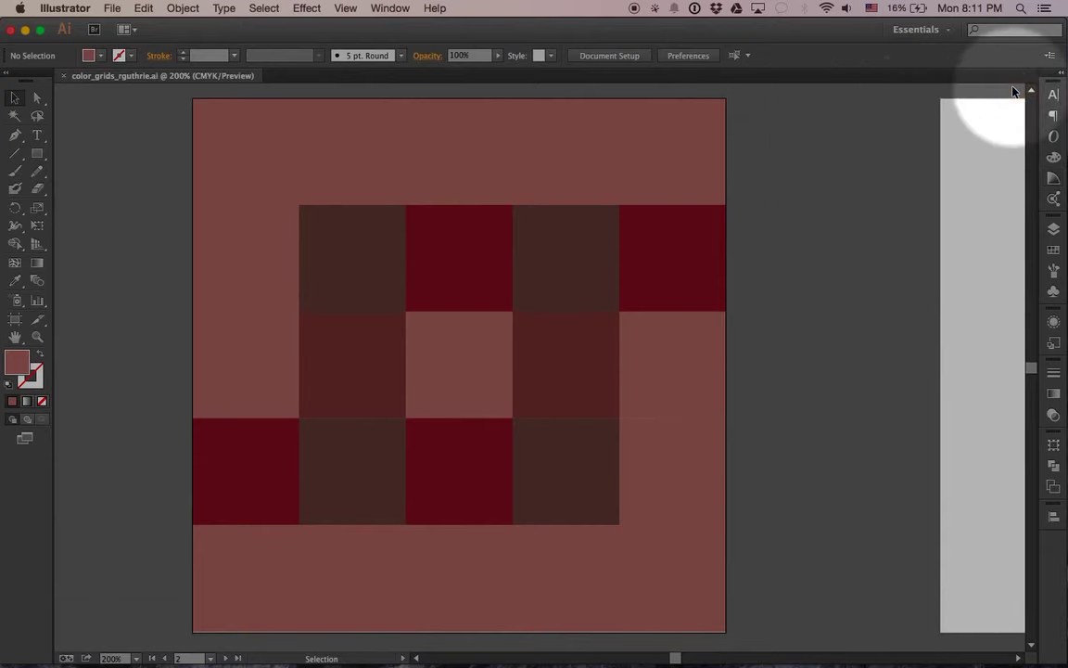
Zoom out to 100% and make Layer 2 visible to show both grid titles
{"action": "key", "text": "super+minus"}
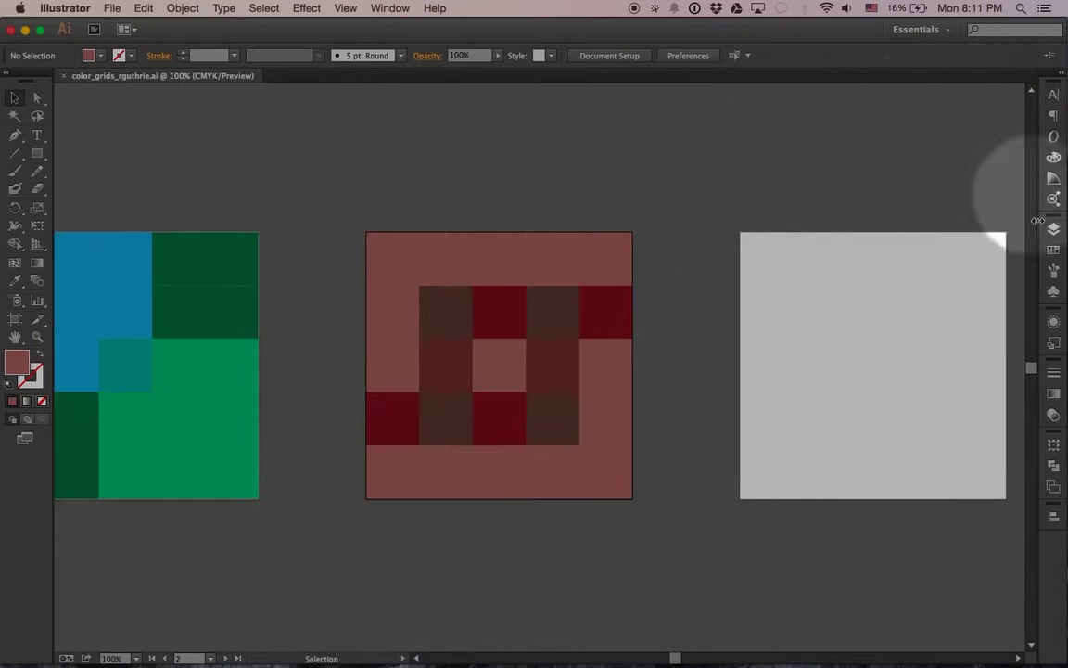
{"action": "left_click", "coordinate": [1053, 228]}
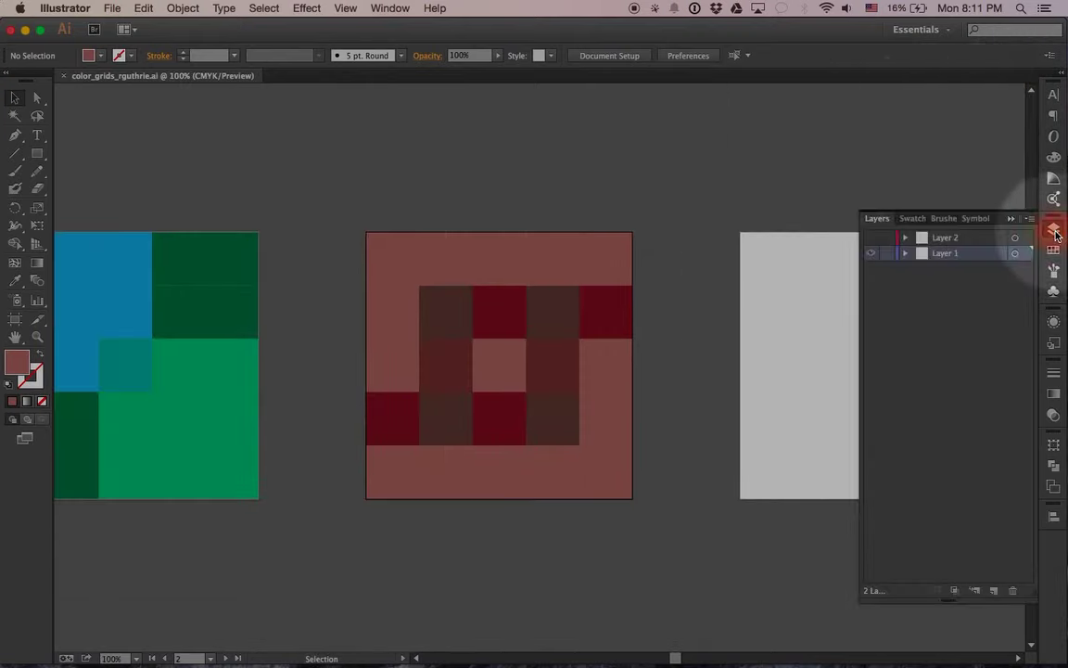
{"action": "left_click", "coordinate": [871, 240]}
{"action": "scroll", "coordinate": [683, 189], "scroll_direction": "left", "scroll_amount": 3}
{"action": "scroll", "coordinate": [703, 188], "scroll_direction": "down", "scroll_amount": 1}
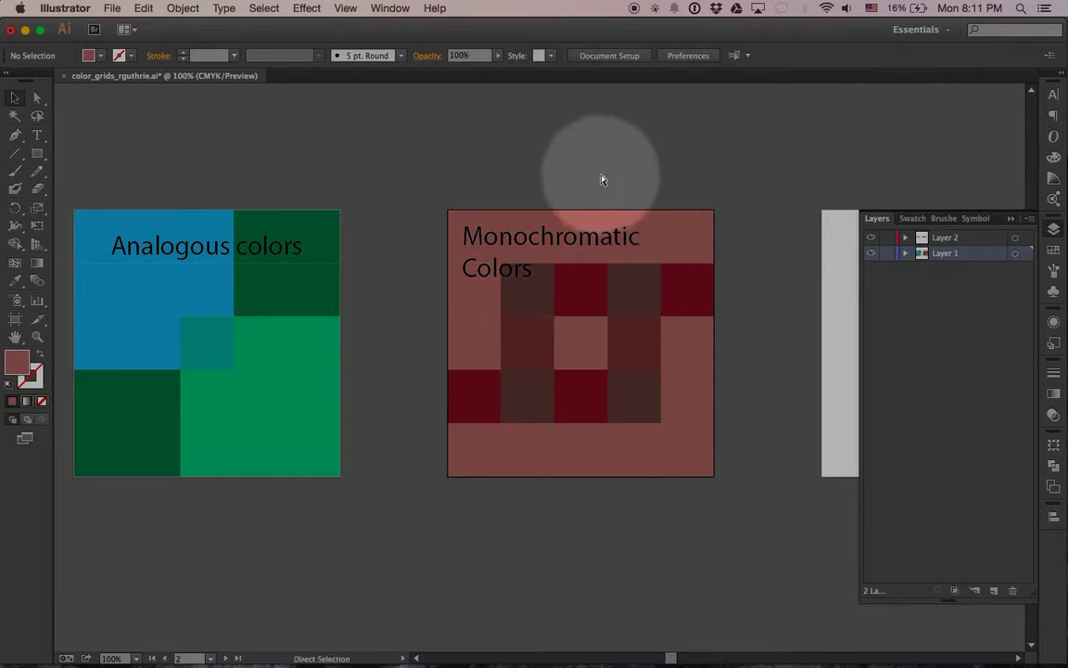
{"action": "left_click", "coordinate": [37, 337]}
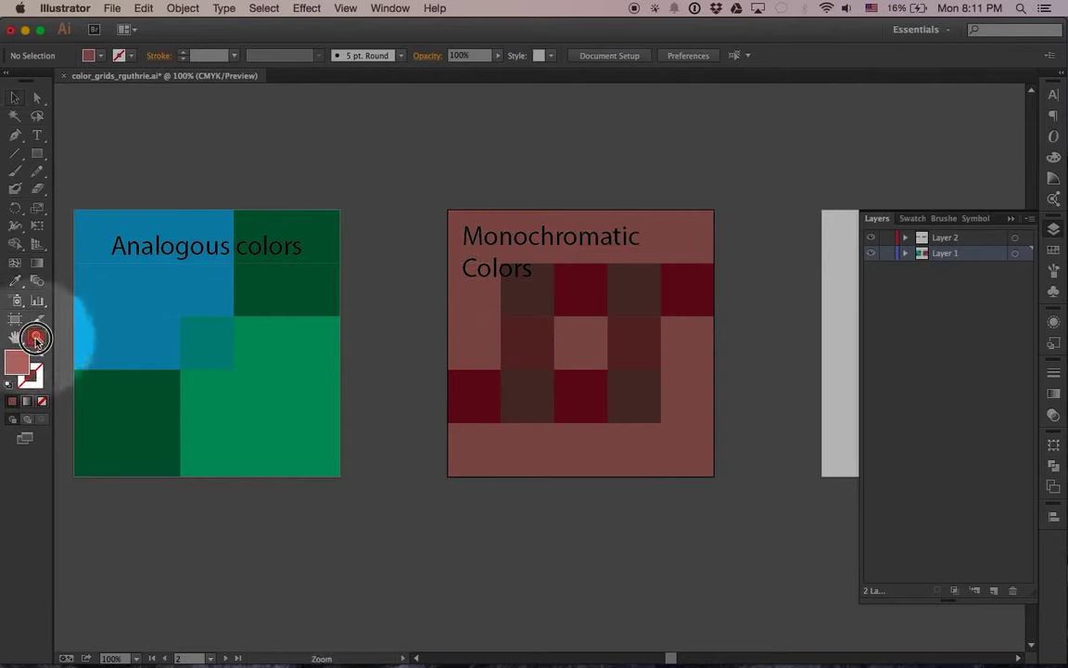